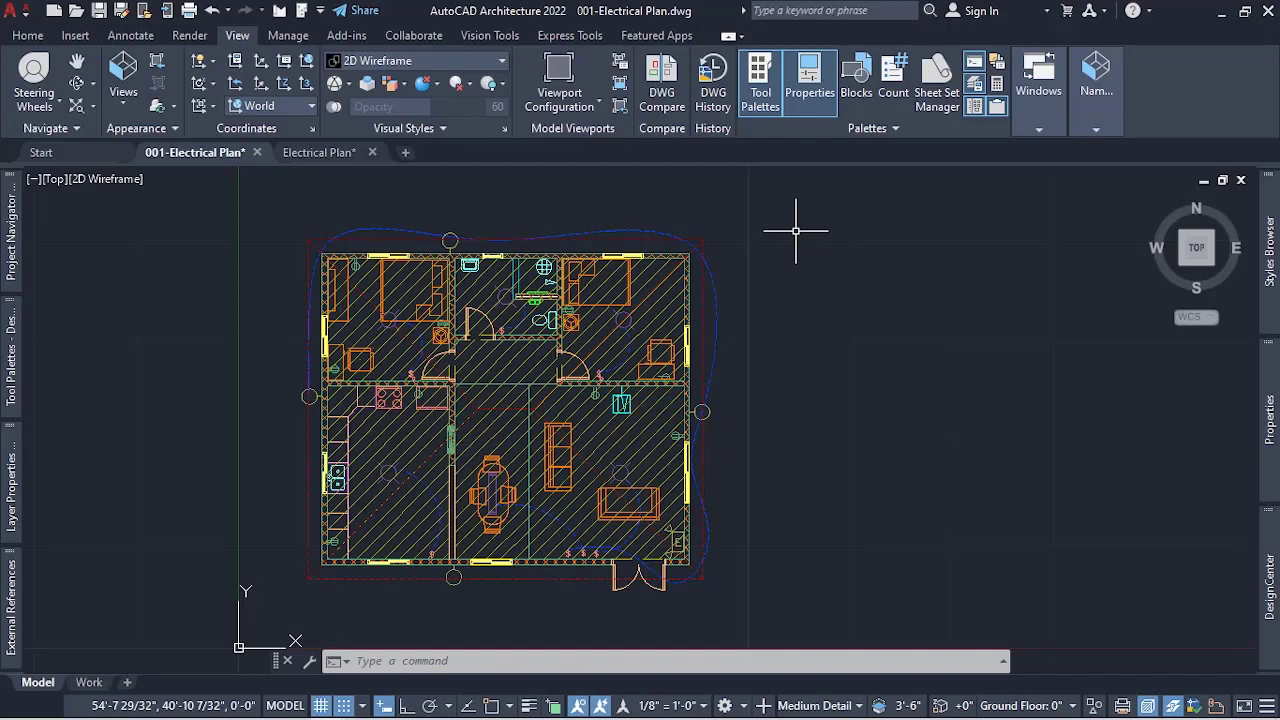
Freeze the roof slab layer, using the red dashed outline around the floor plan as the reference object.
click(28, 36)
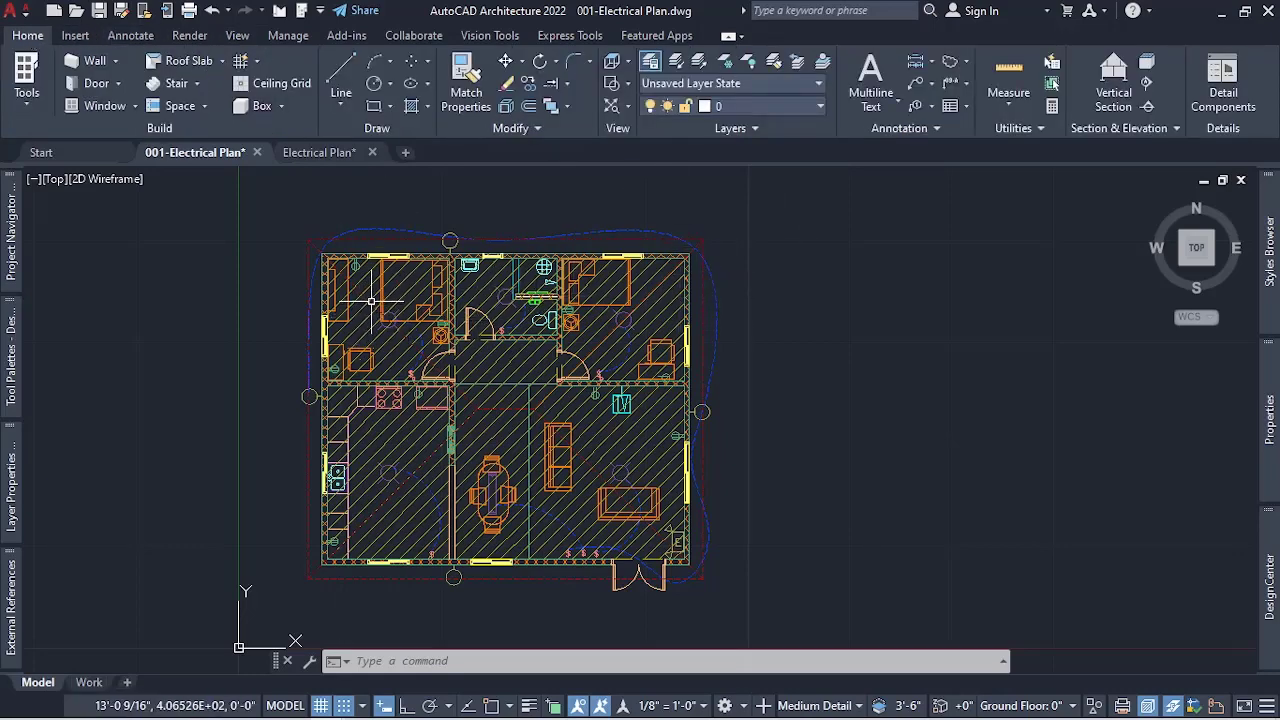
click(728, 64)
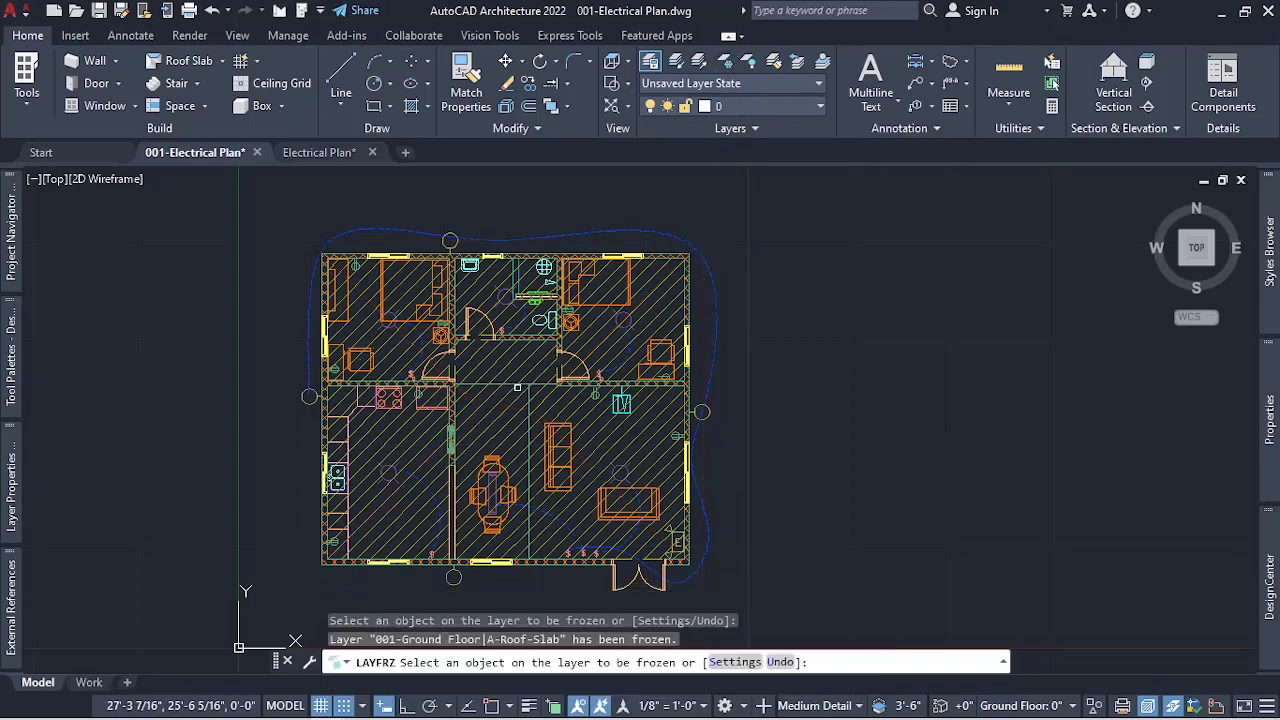
key(Escape)
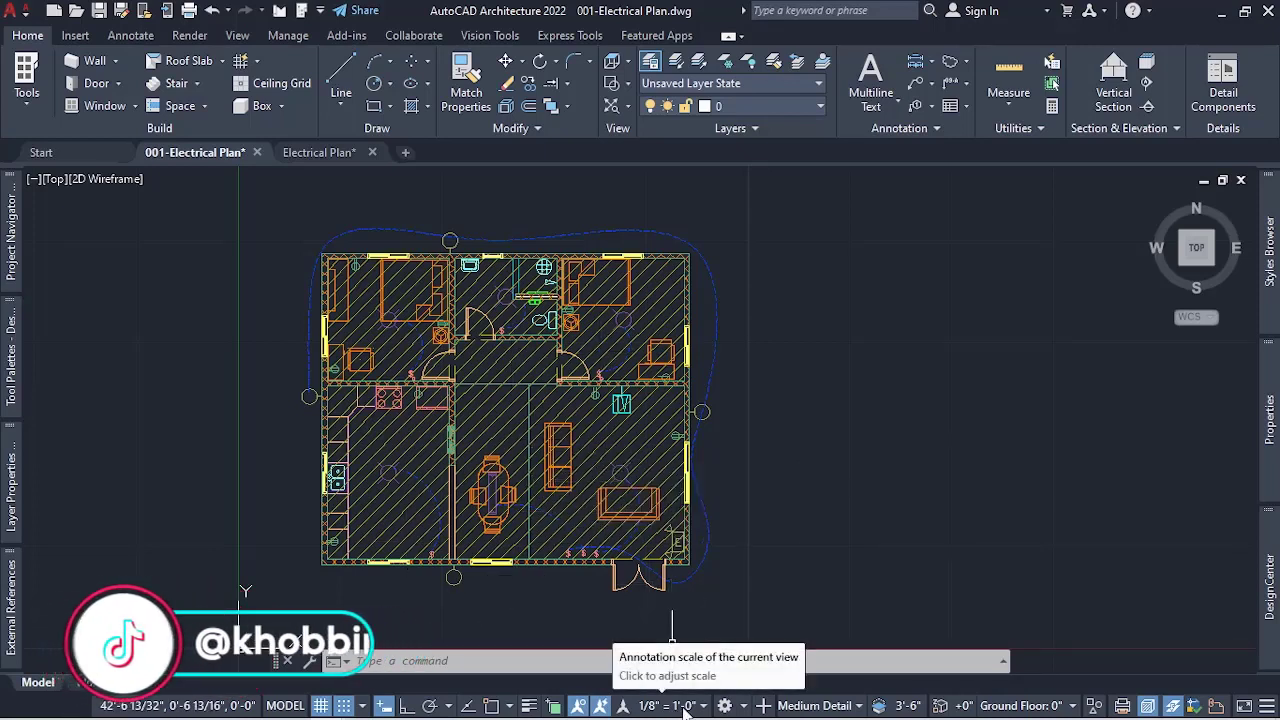
Set the annotation scale of the current view to 1/4" = 1'-0".
click(684, 706)
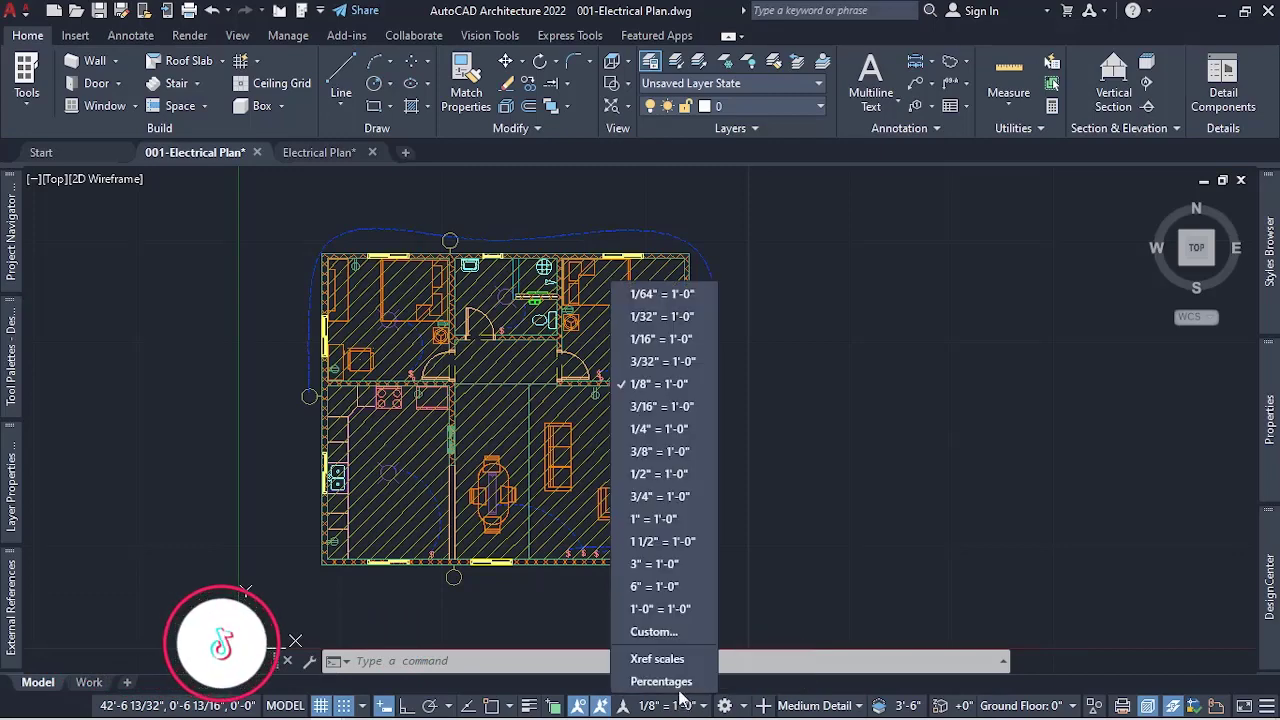
click(669, 429)
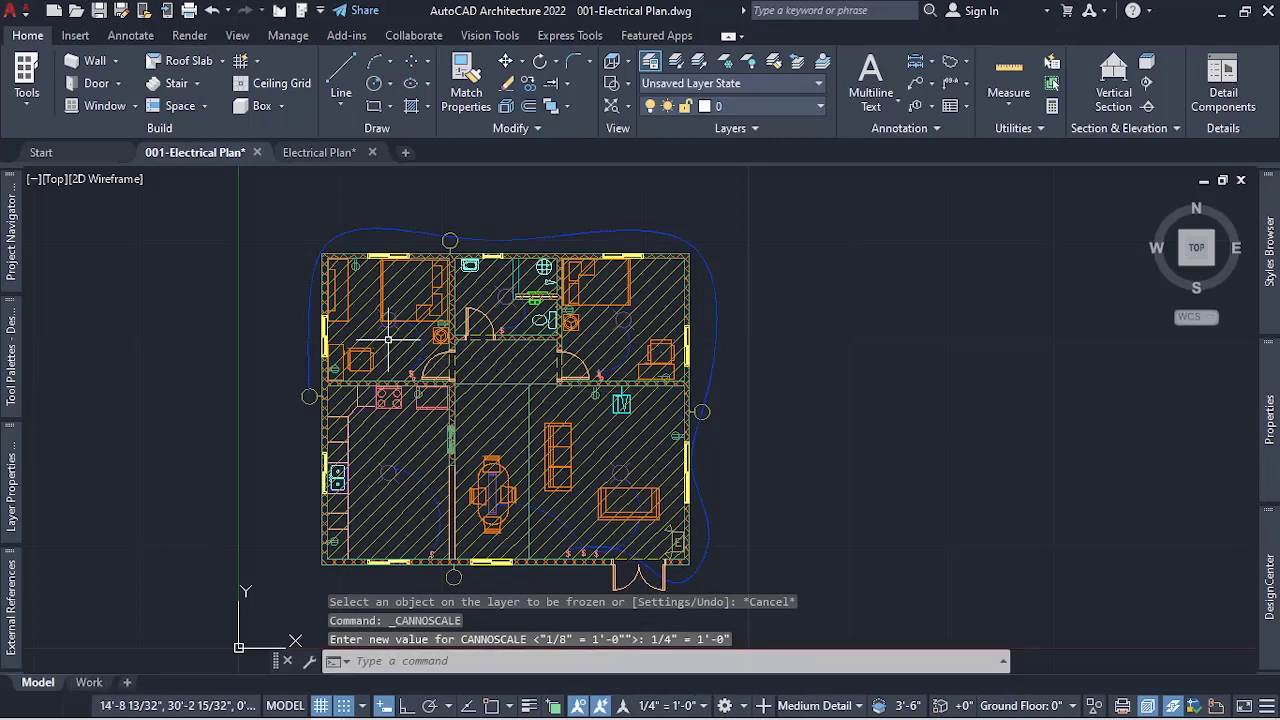
scroll(388, 340, up, 3)
scroll(388, 340, down, 3)
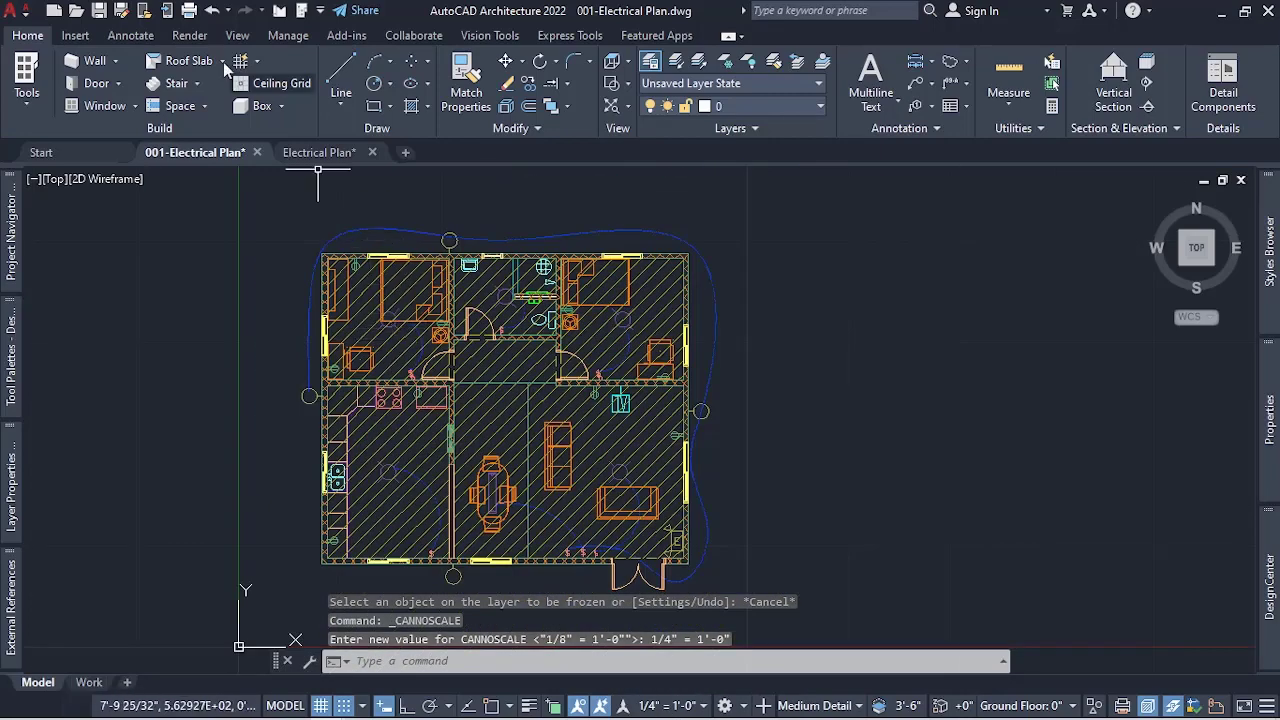
Add a Room Tag to the upper-right bedroom, placed beside the bed, accepting the default property set data.
click(150, 37)
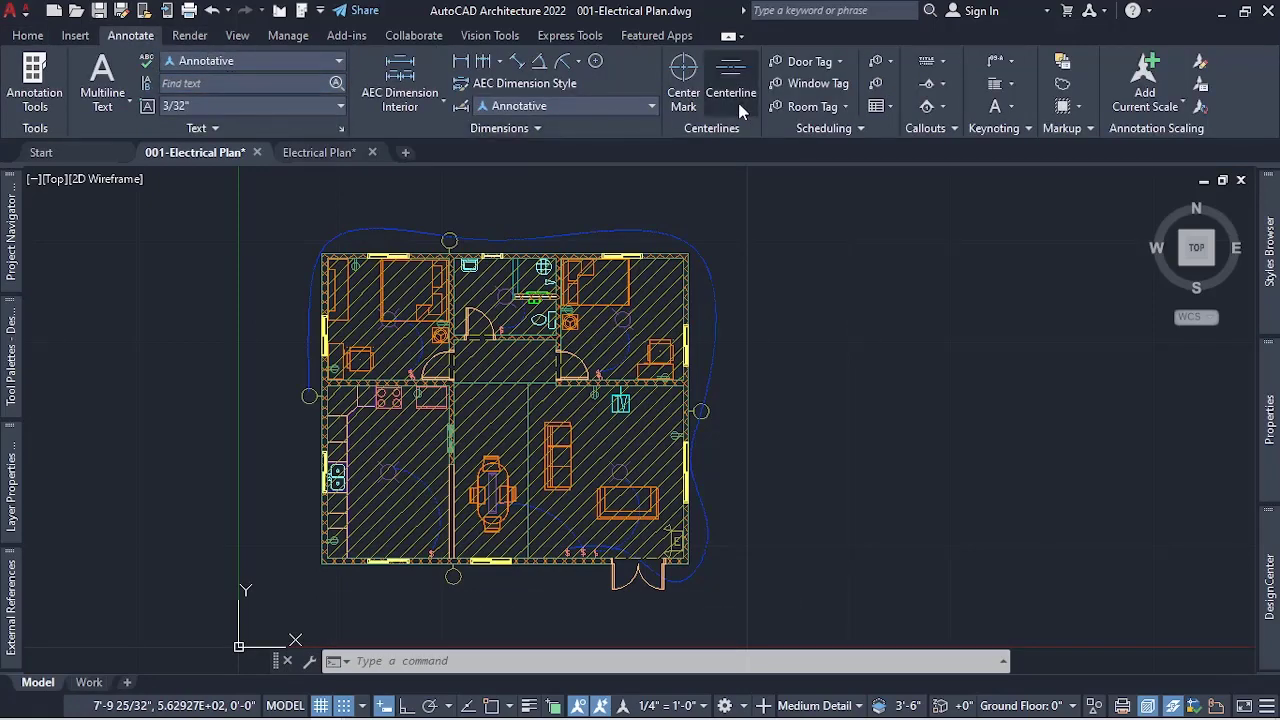
click(816, 108)
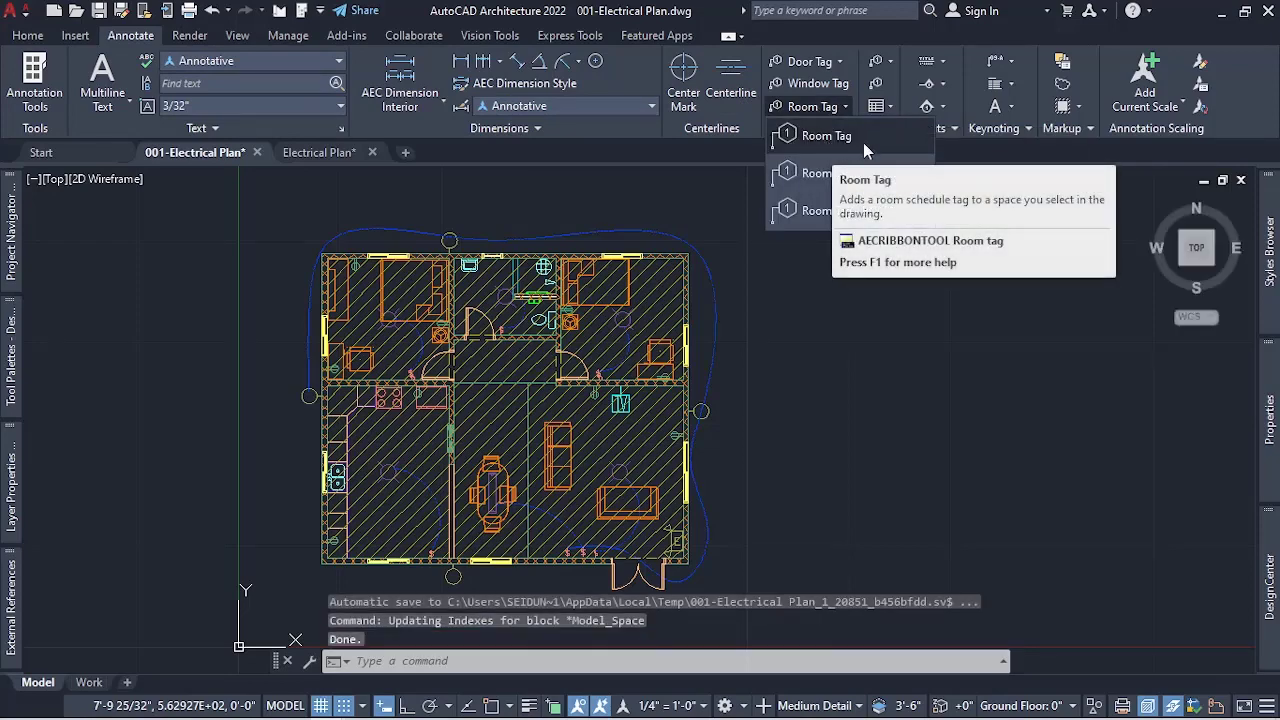
click(840, 147)
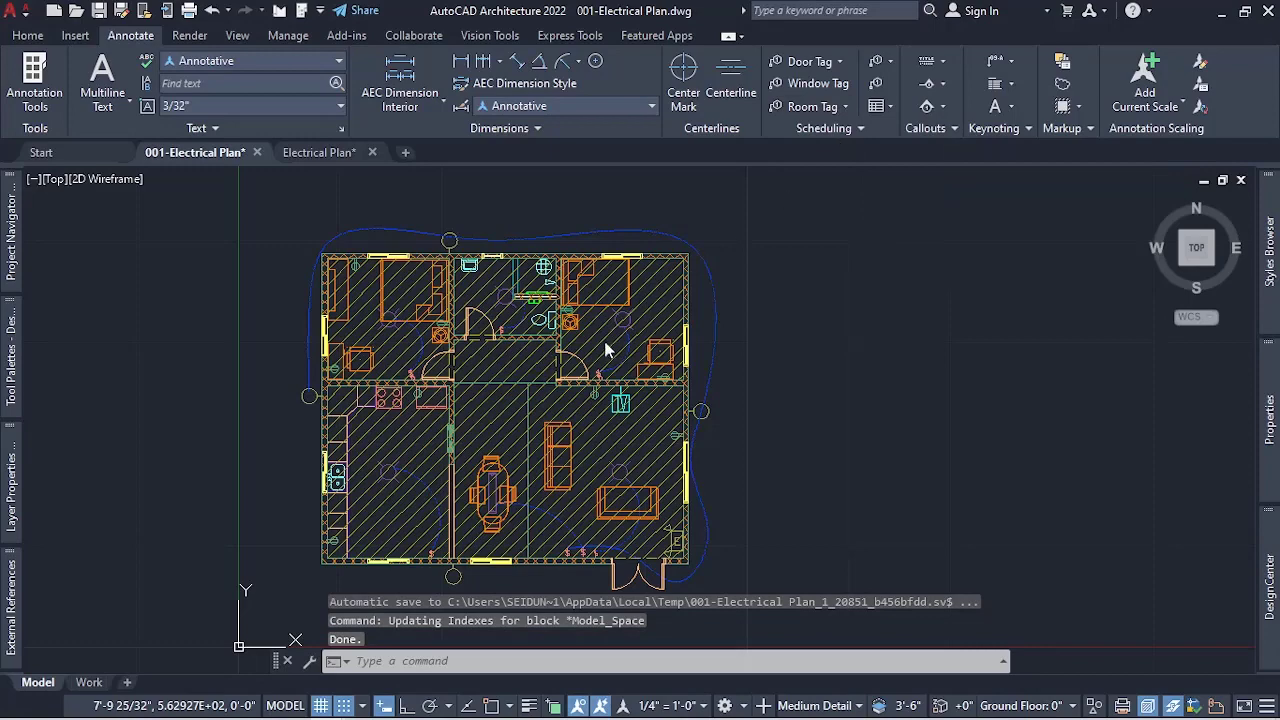
scroll(611, 321, up, 2)
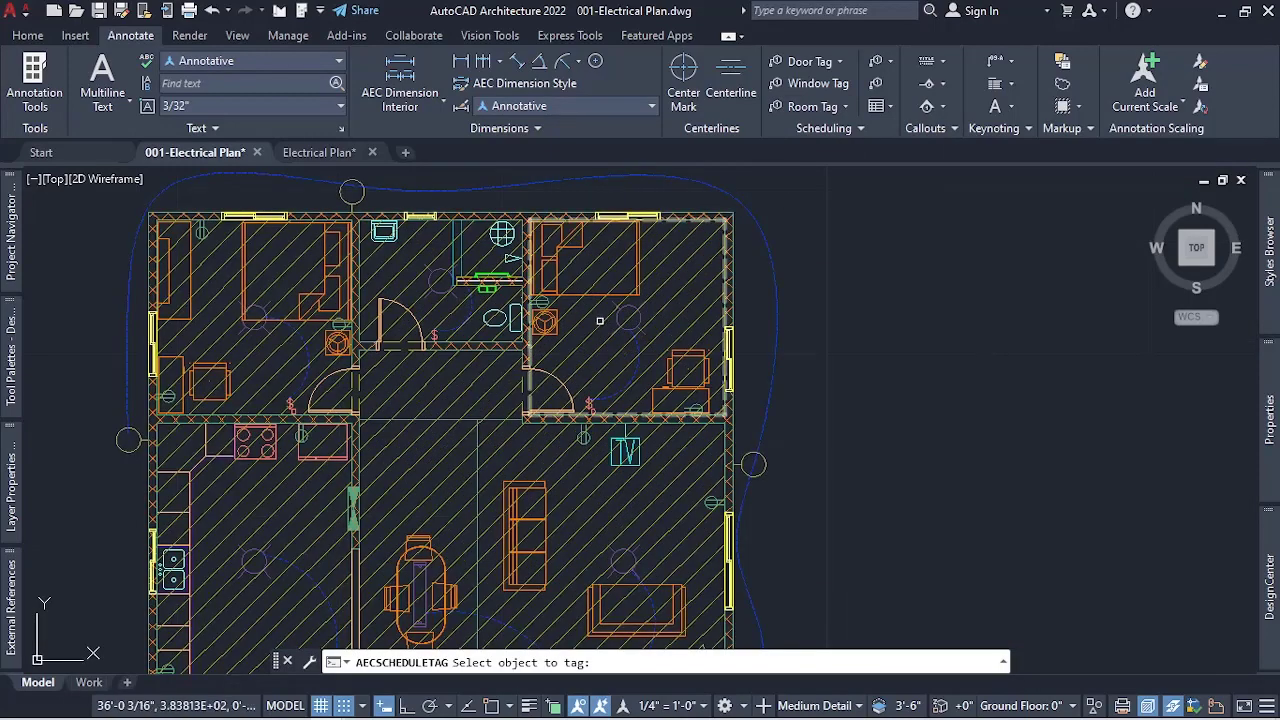
click(599, 321)
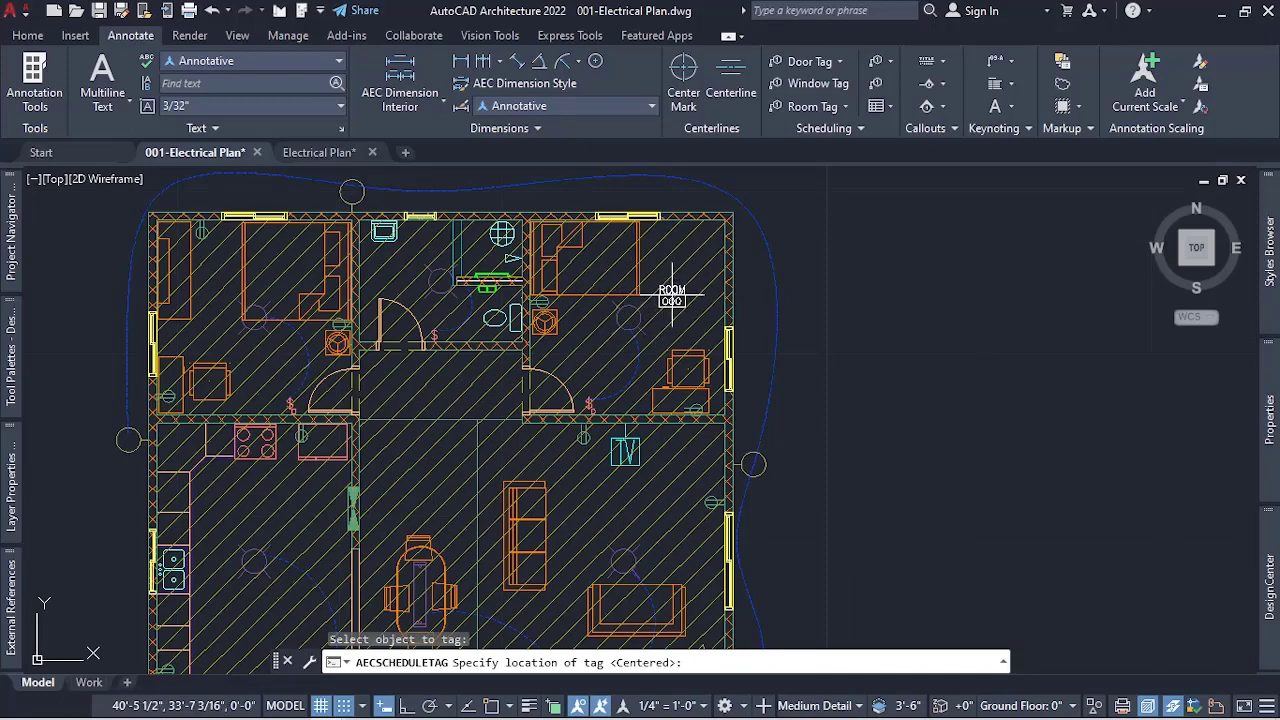
click(670, 340)
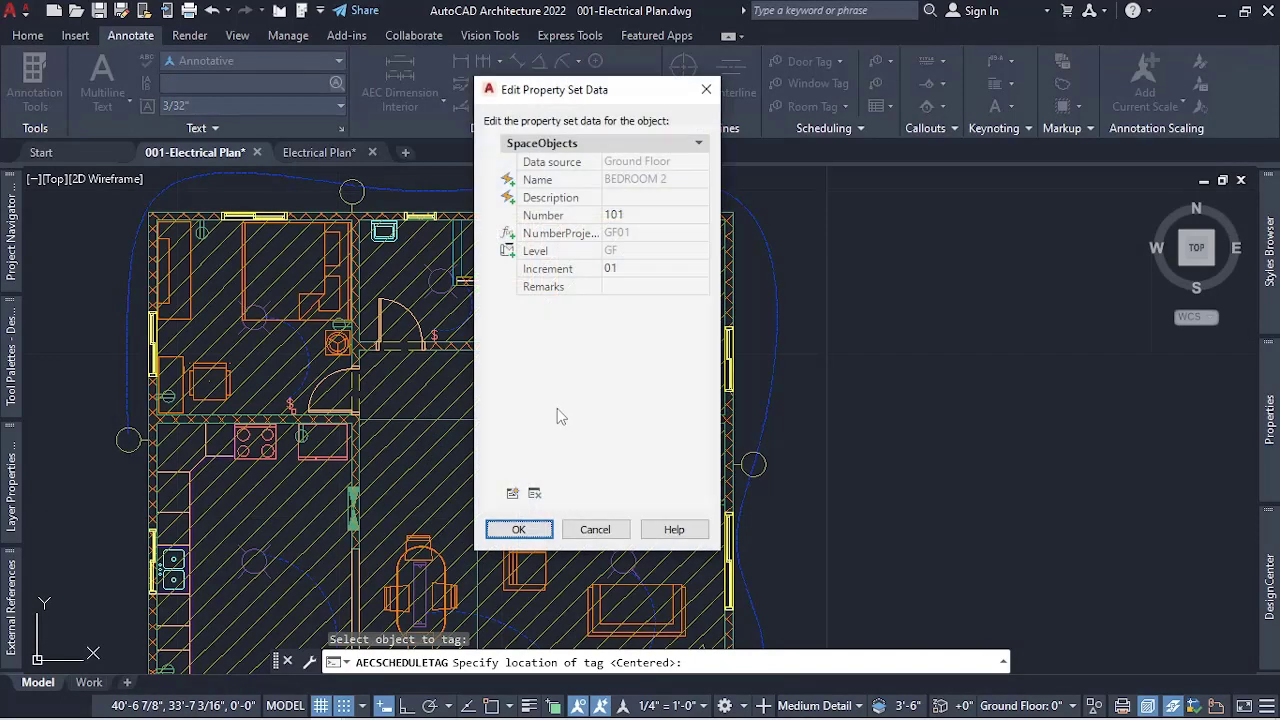
click(518, 529)
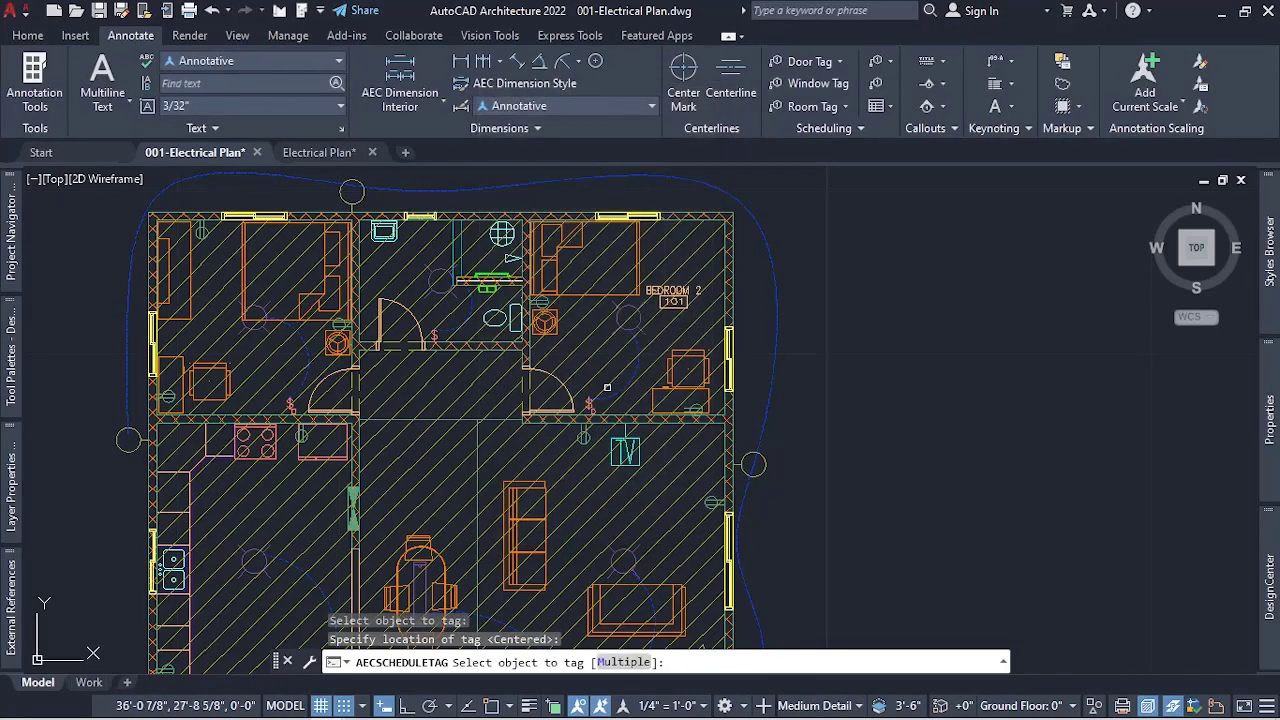
Tag the washroom space, placing the tag above its door and accepting the default property data.
scroll(622, 320, up, 2)
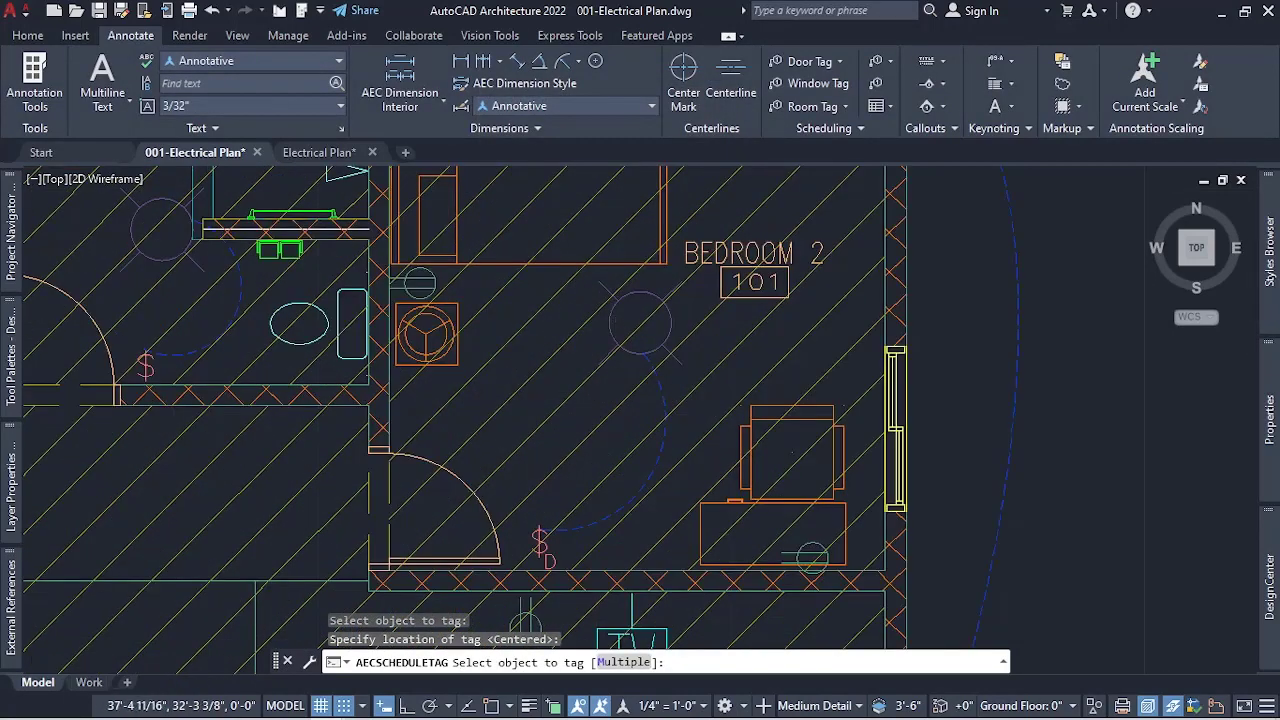
scroll(623, 321, up, 1)
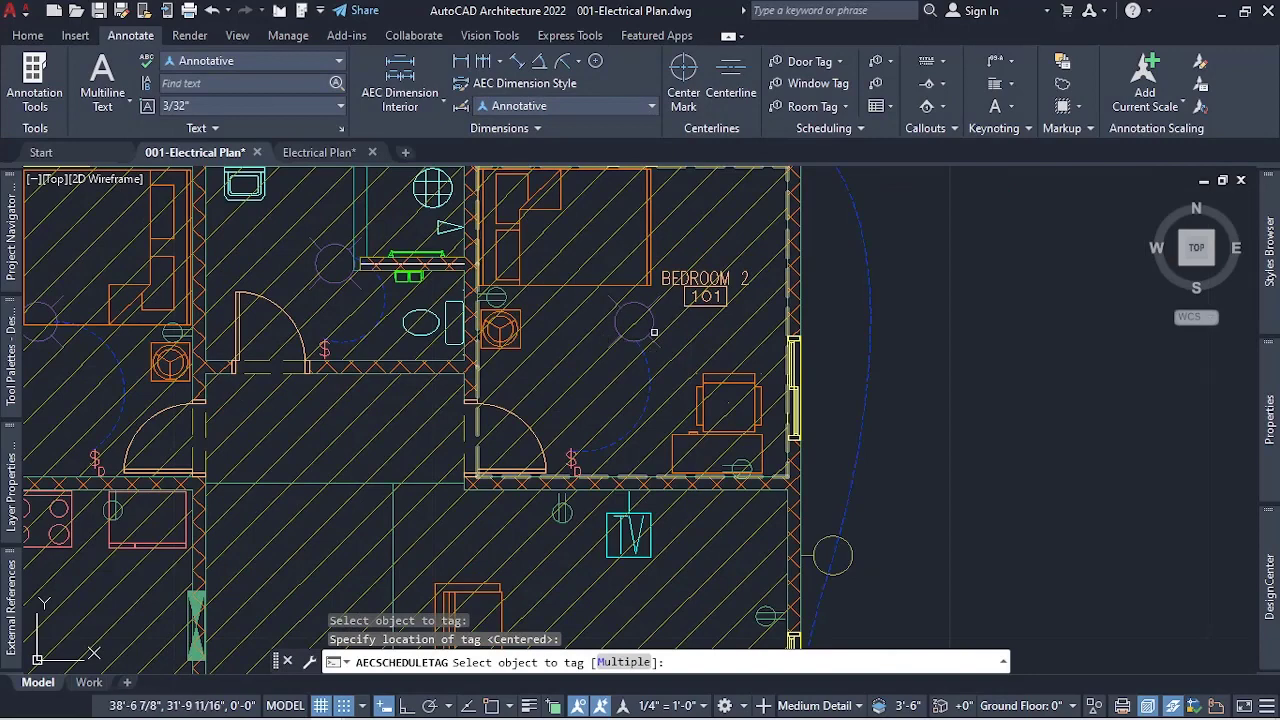
scroll(669, 360, down, 2)
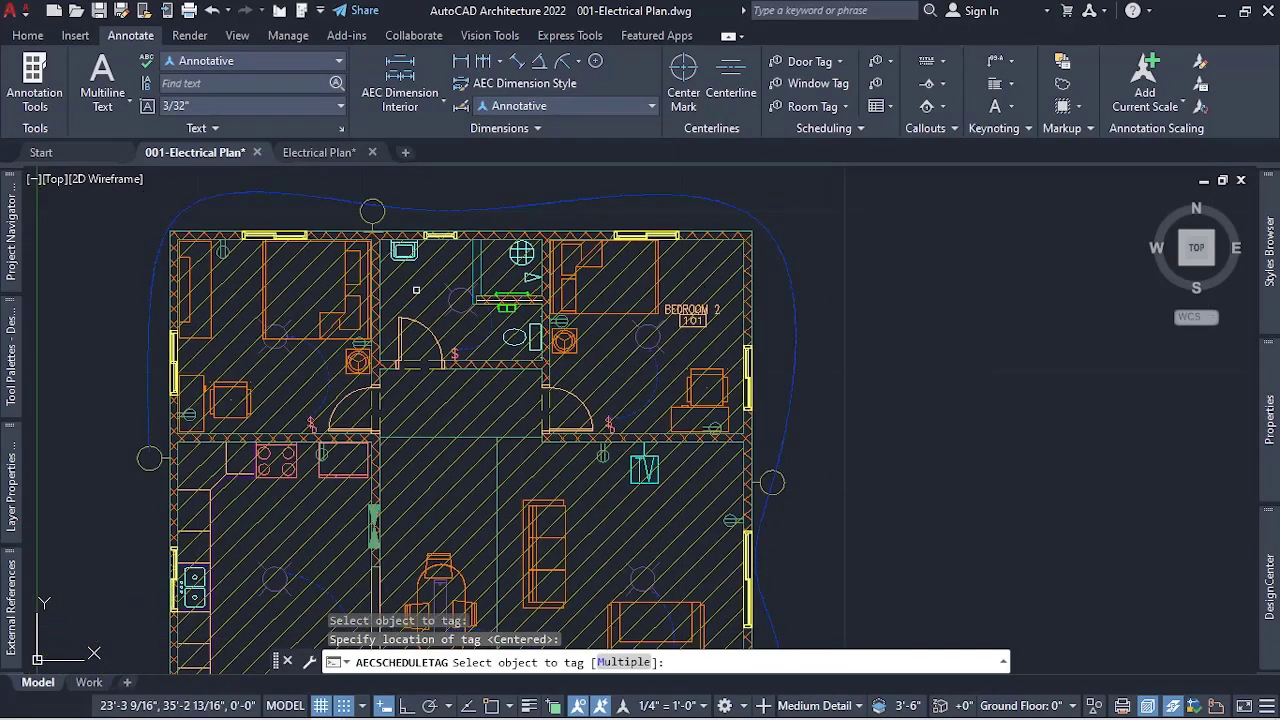
click(444, 296)
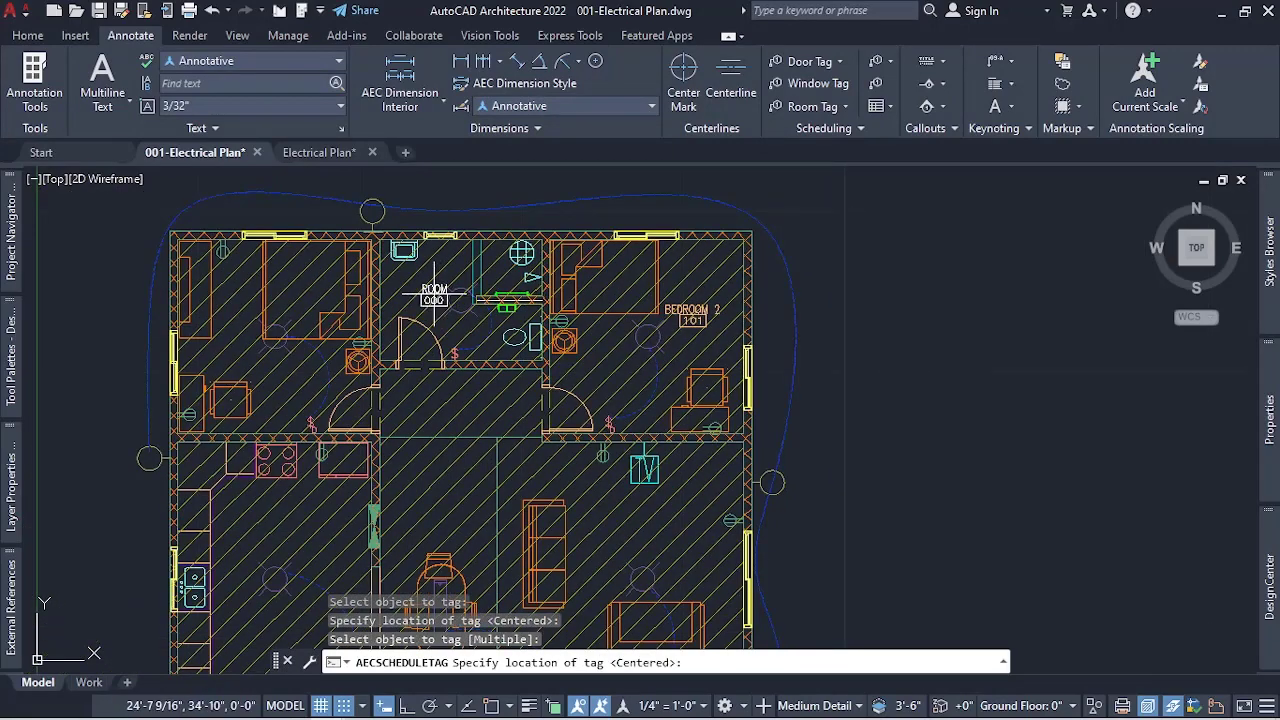
click(418, 290)
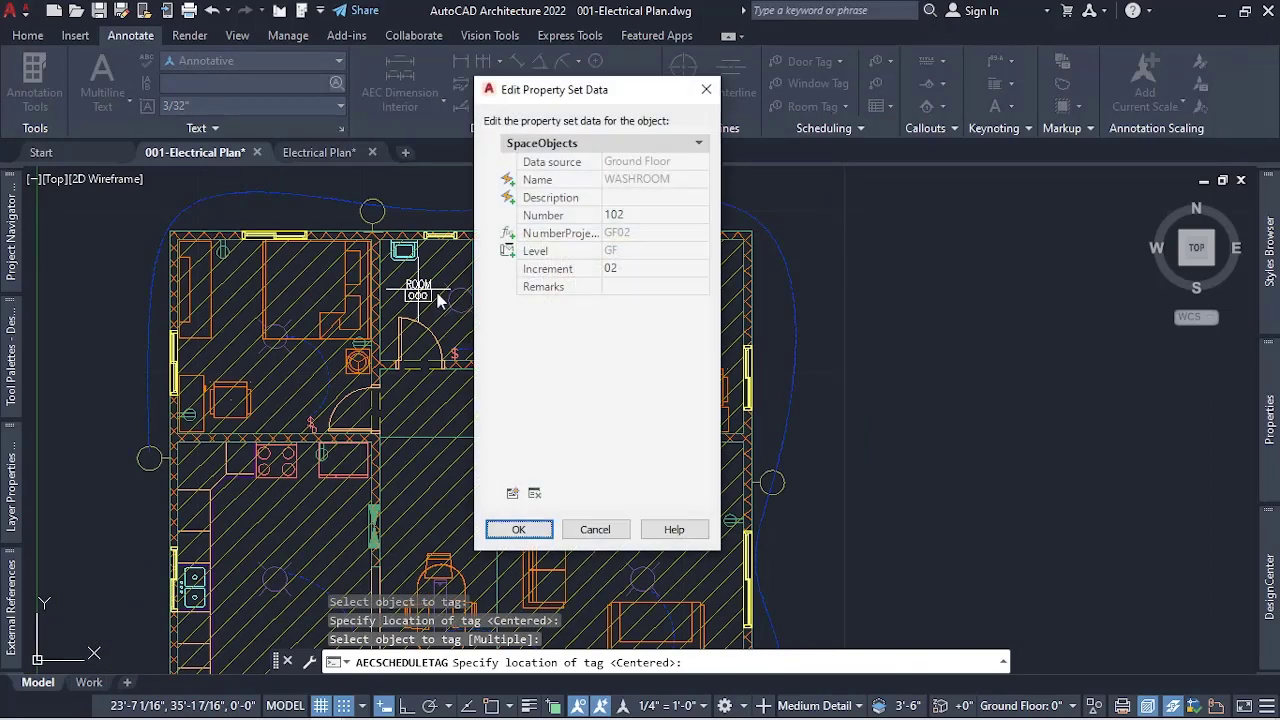
click(519, 524)
Tag the upper-left bedroom, placing the tag between the wardrobe and the bed with the default property data.
scroll(413, 300, up, 2)
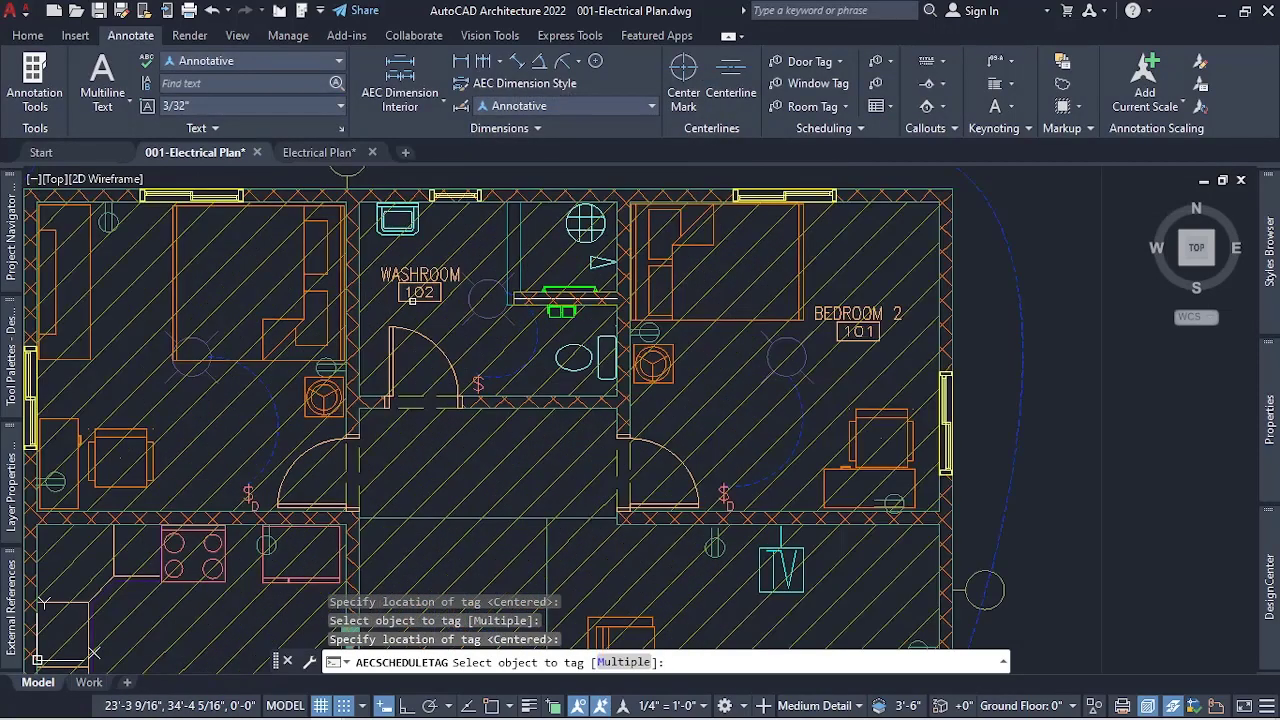
scroll(449, 357, down, 2)
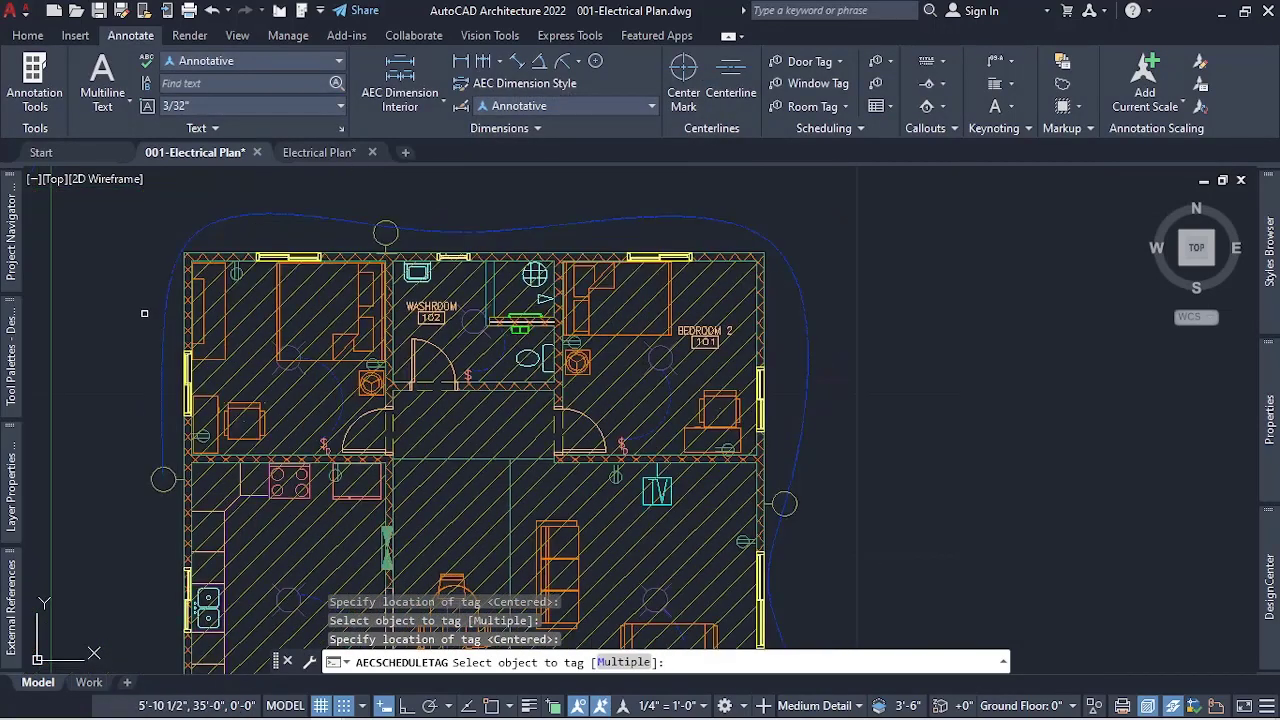
scroll(315, 379, up, 2)
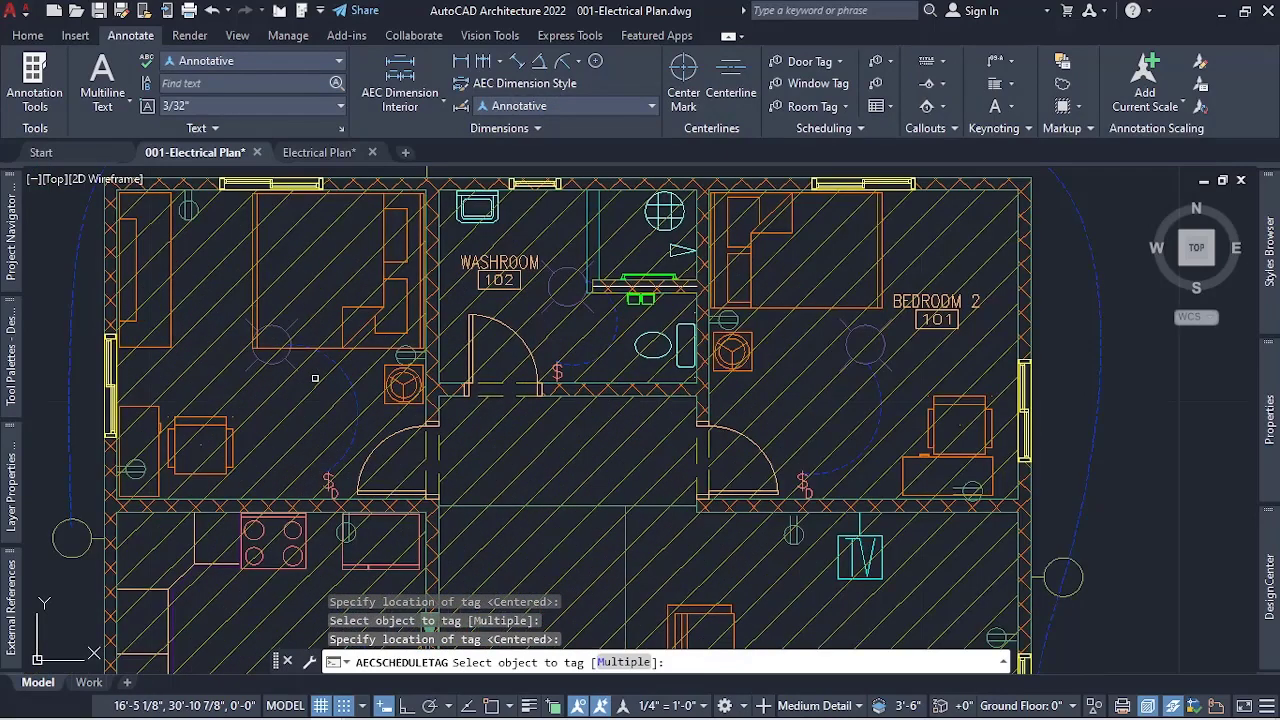
click(254, 320)
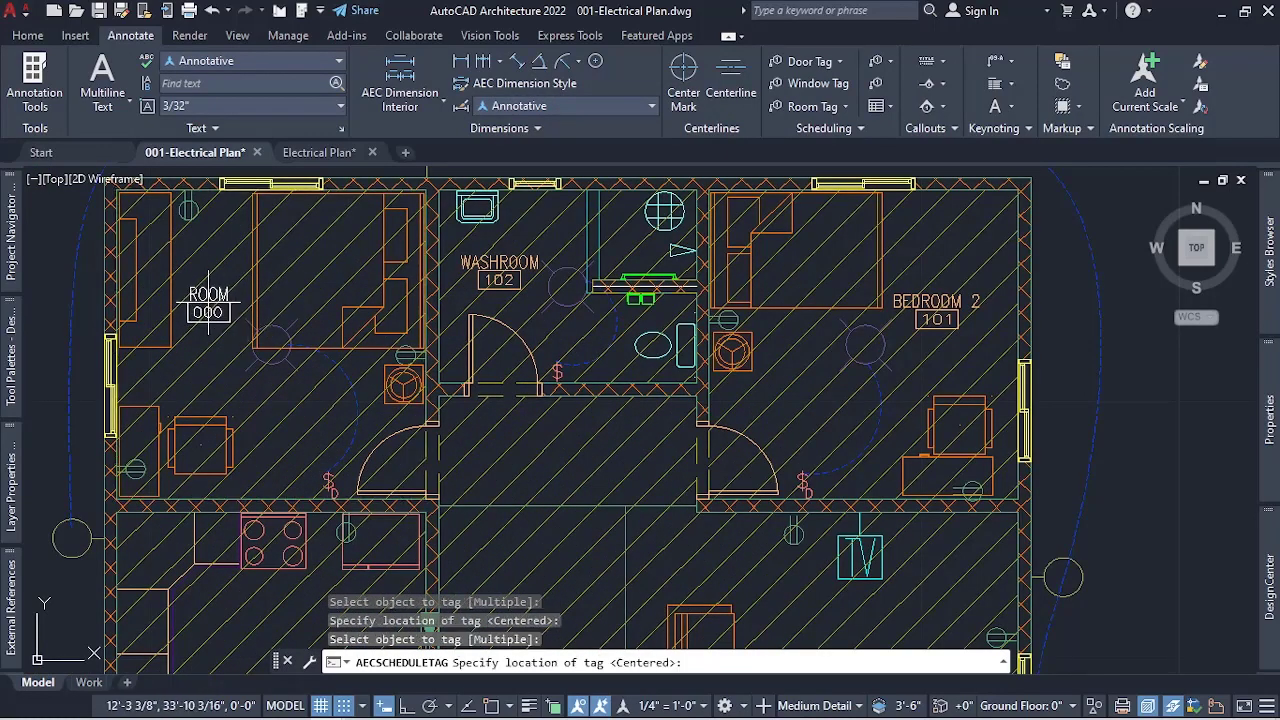
click(208, 302)
click(514, 530)
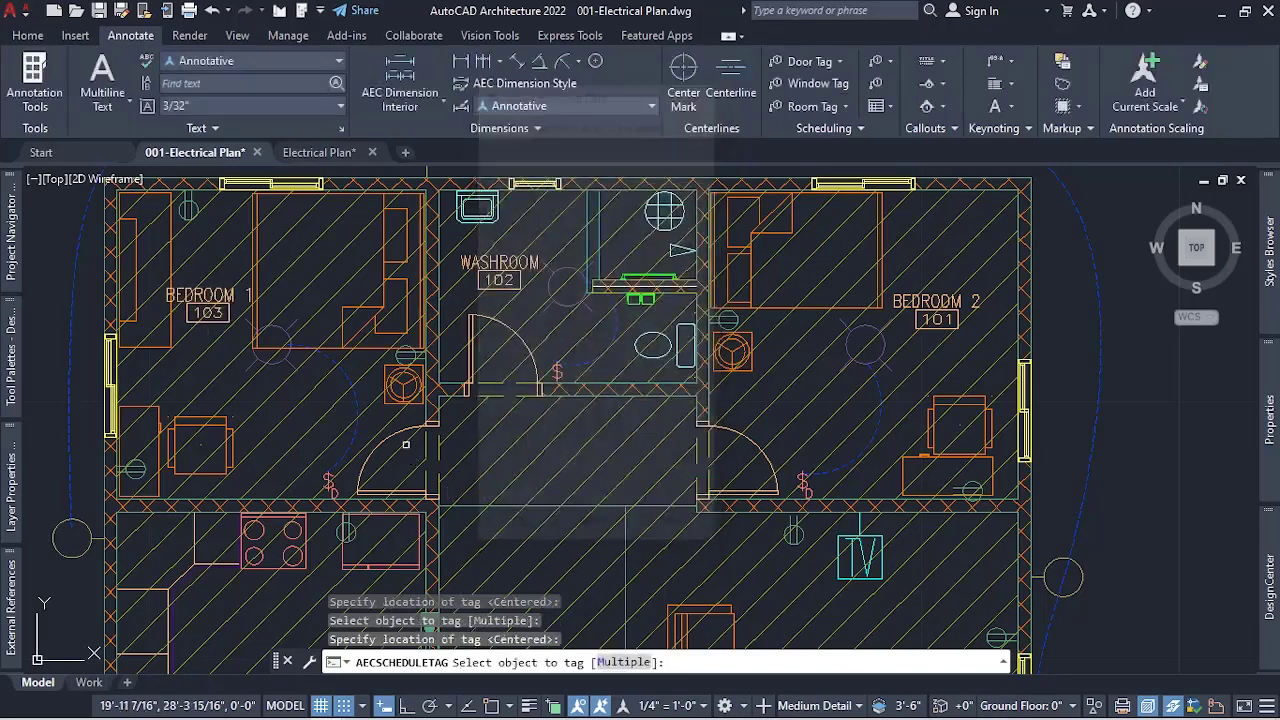
Tag the kitchen space, placing the tag in the open floor below the stove with the default property data.
scroll(378, 350, down, 4)
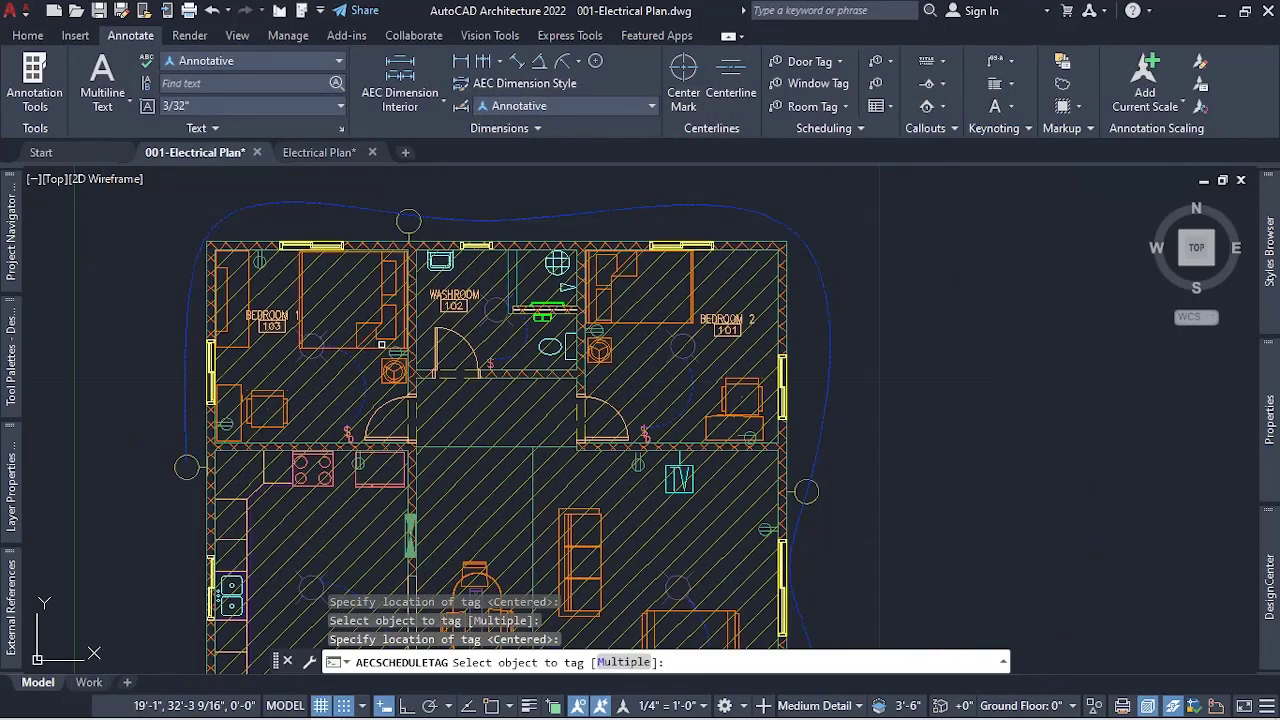
scroll(343, 470, up, 2)
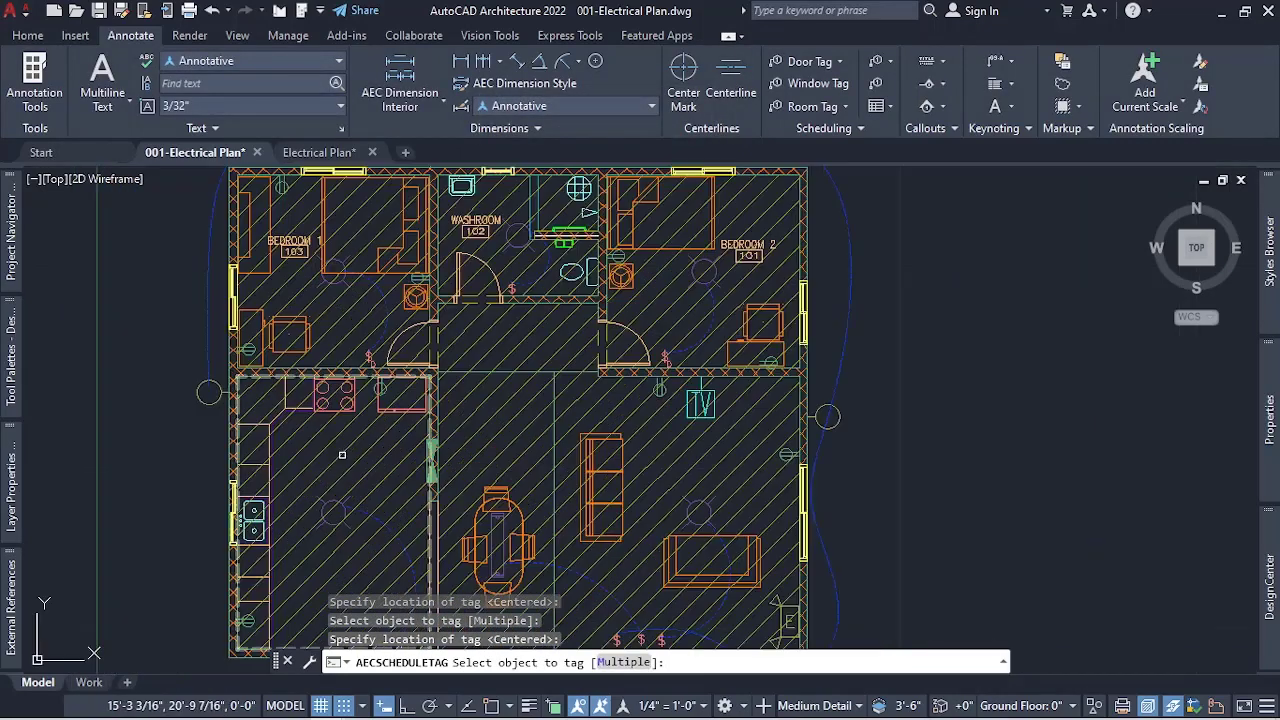
click(343, 470)
click(375, 466)
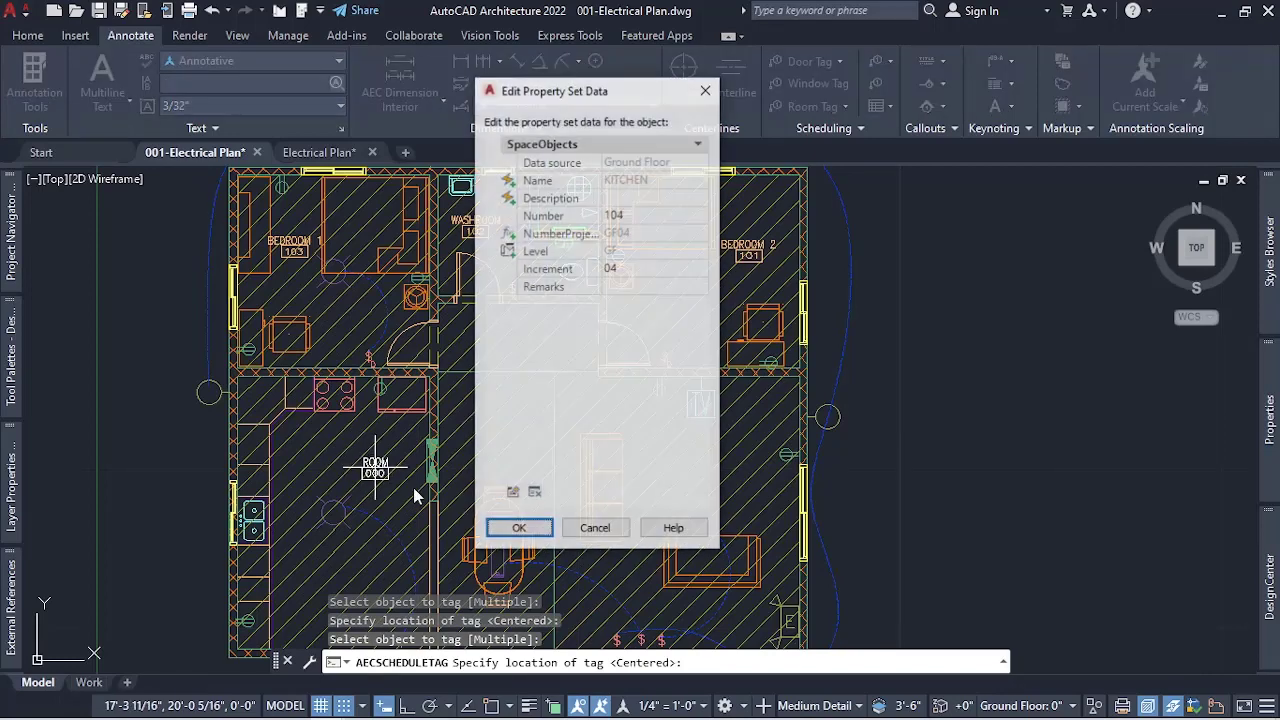
click(495, 533)
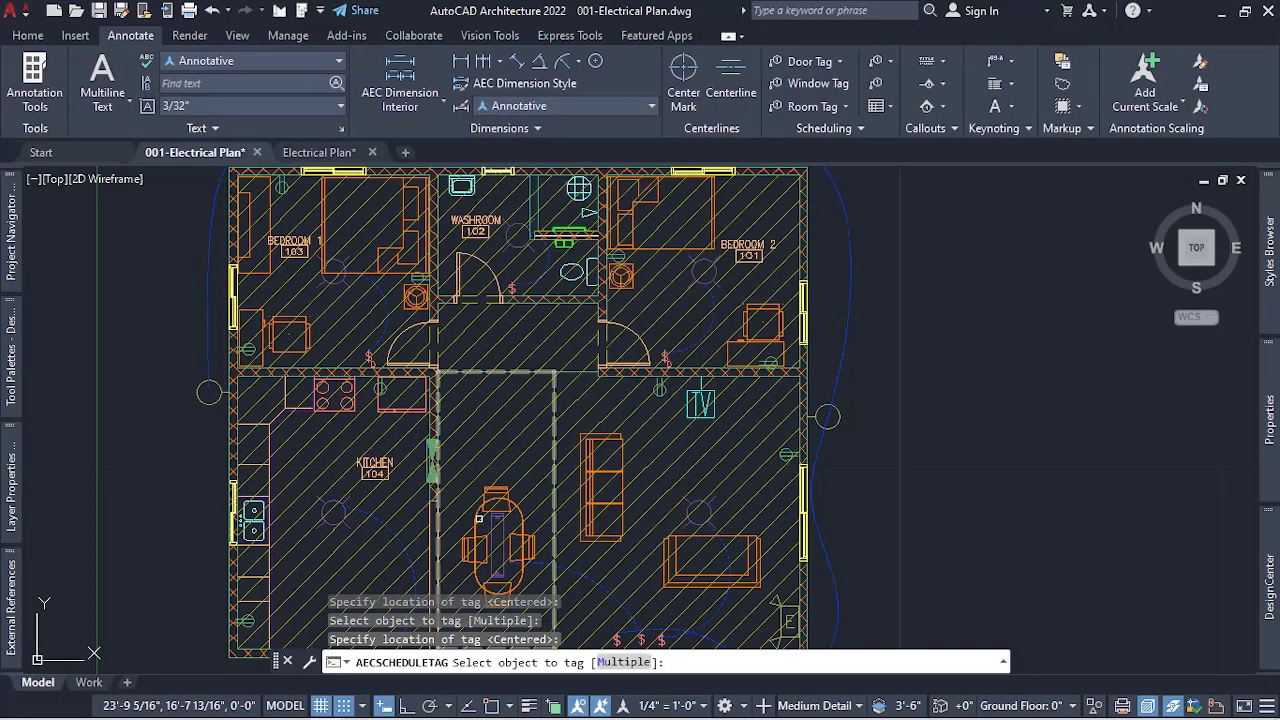
Tag the dining area above its table and the passage below the washroom, keeping the default property data for both.
click(491, 460)
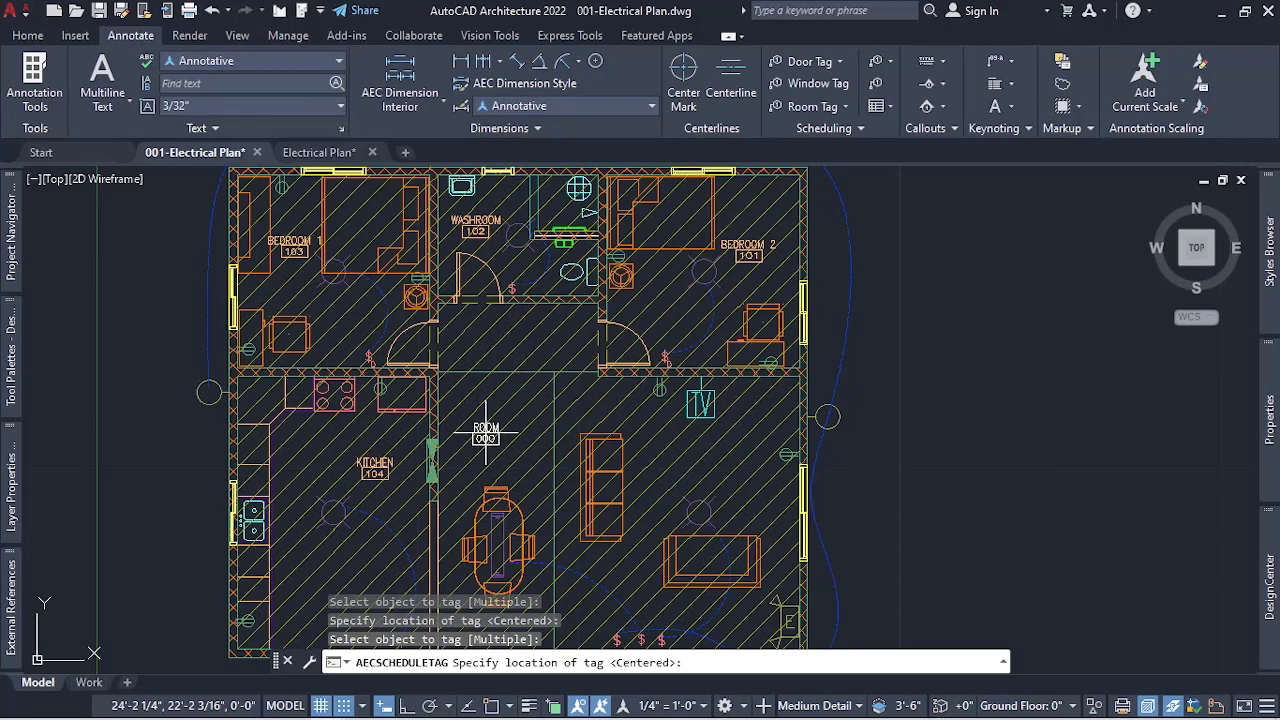
click(486, 434)
click(519, 530)
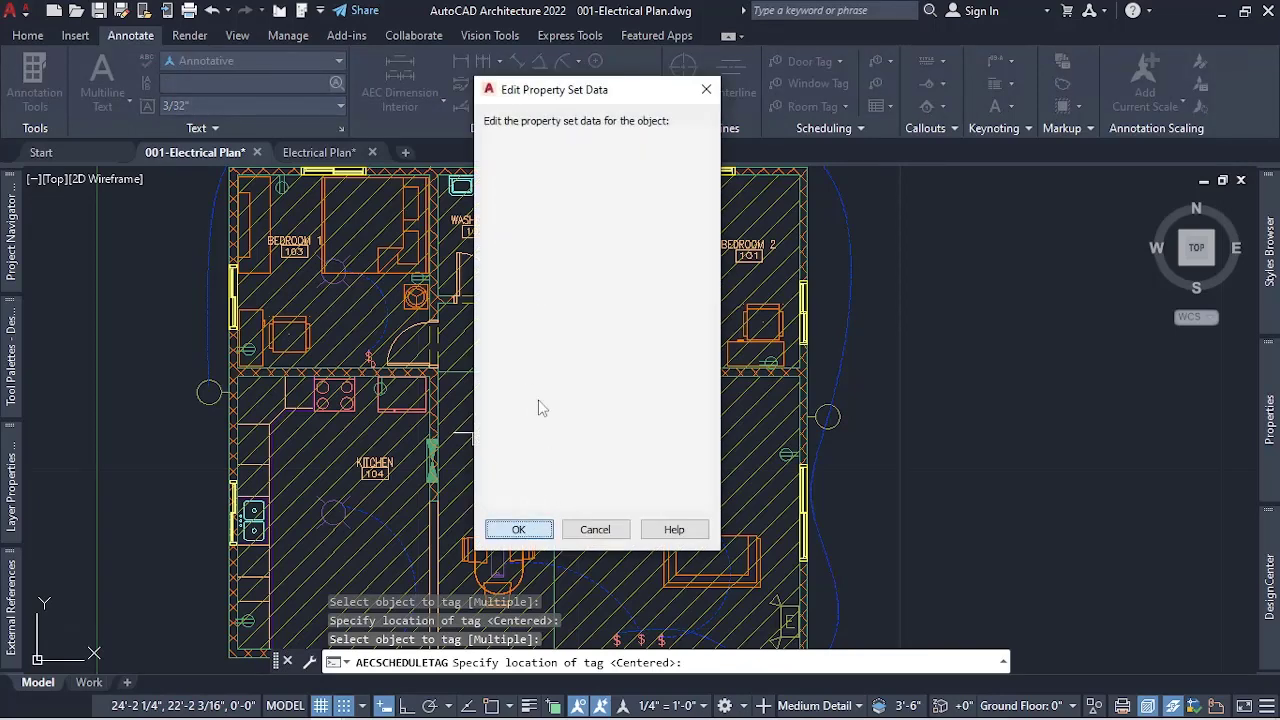
click(502, 338)
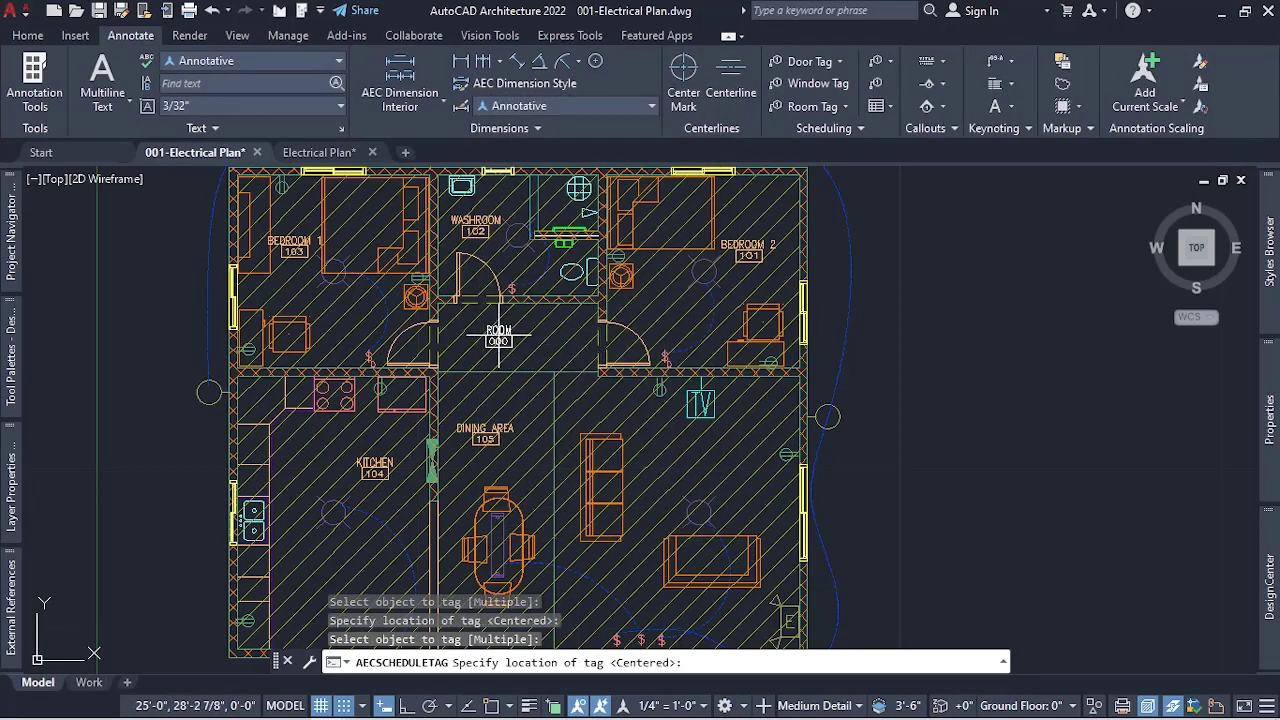
click(518, 334)
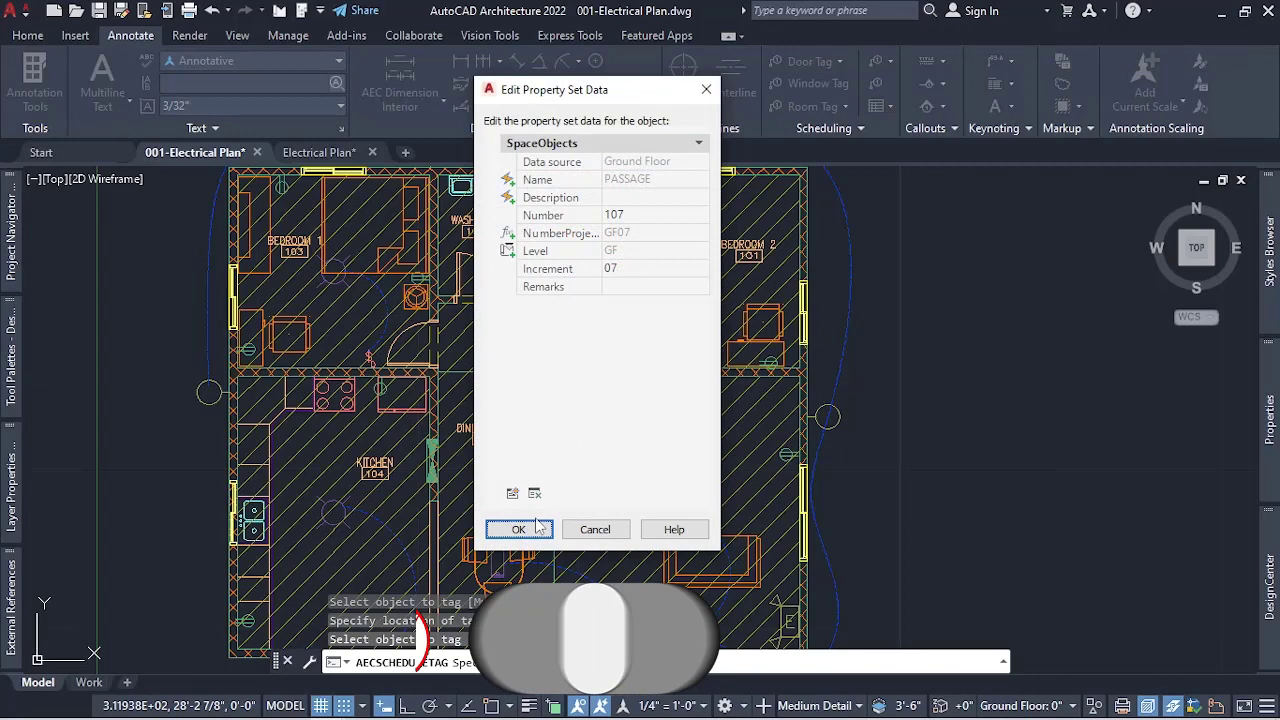
click(537, 527)
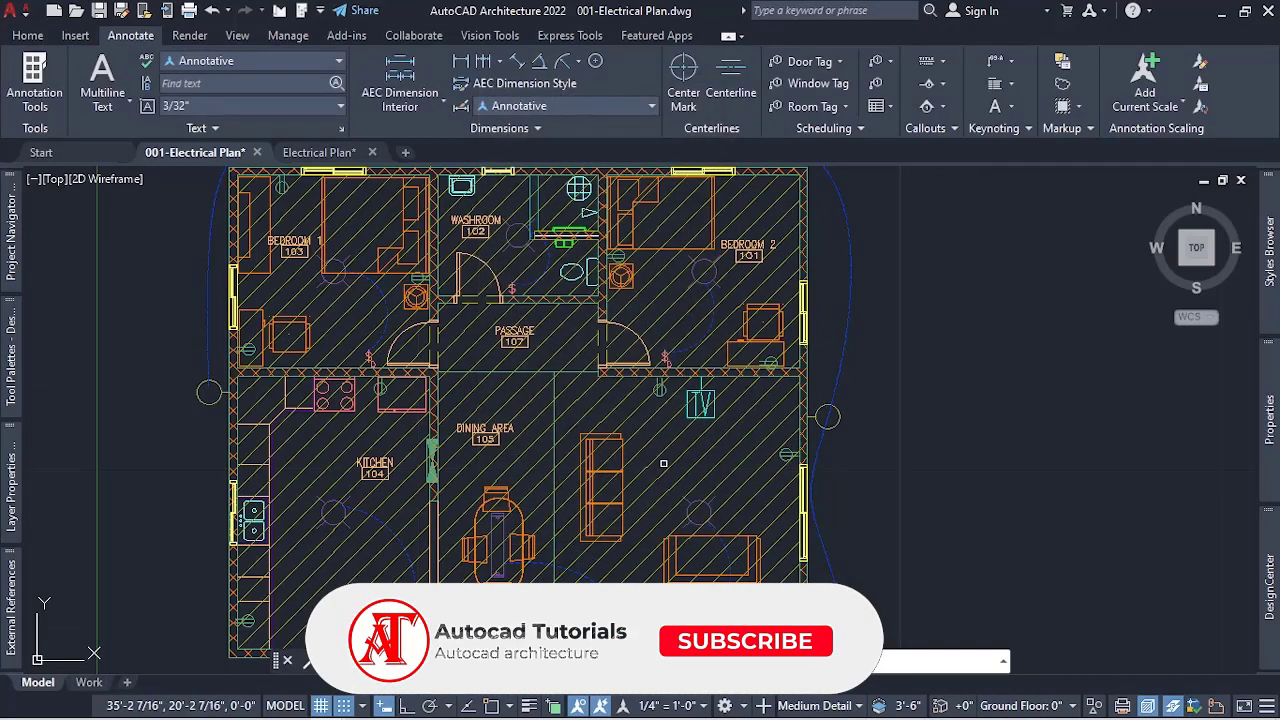
Tag the living room space, placing the tag just right of the three-seat sofa with the default property data.
click(666, 460)
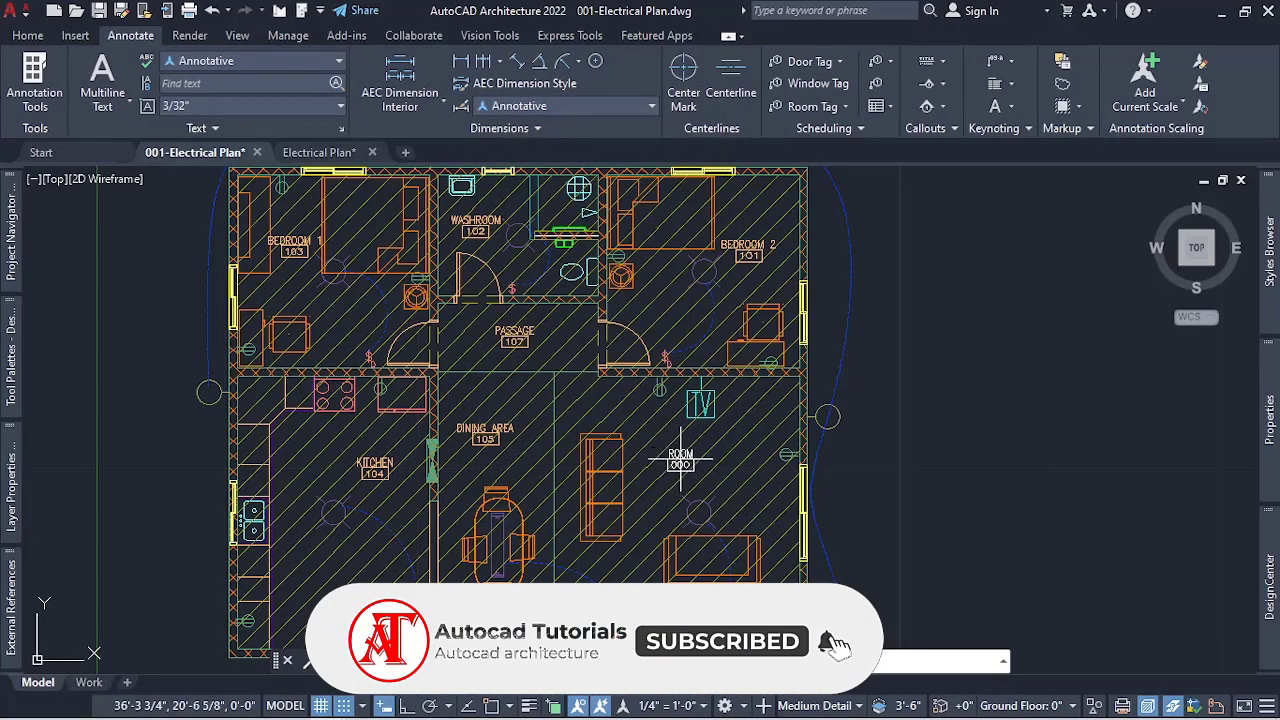
click(657, 453)
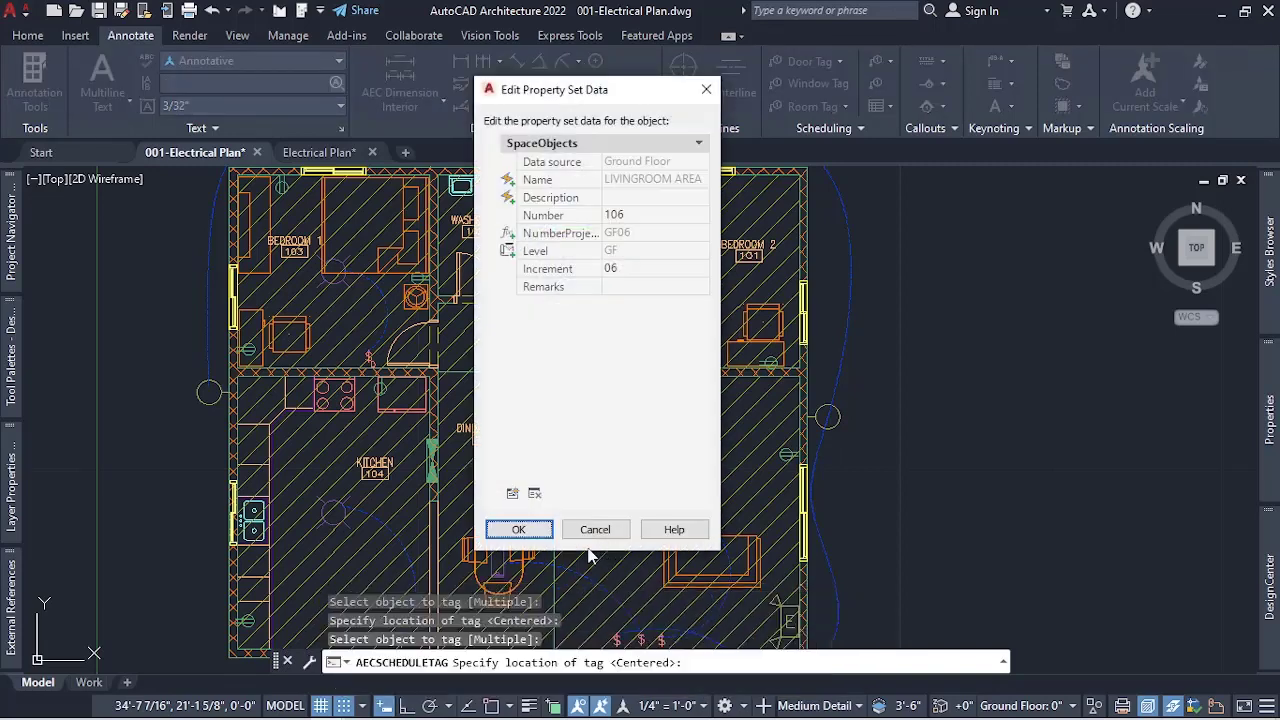
click(518, 529)
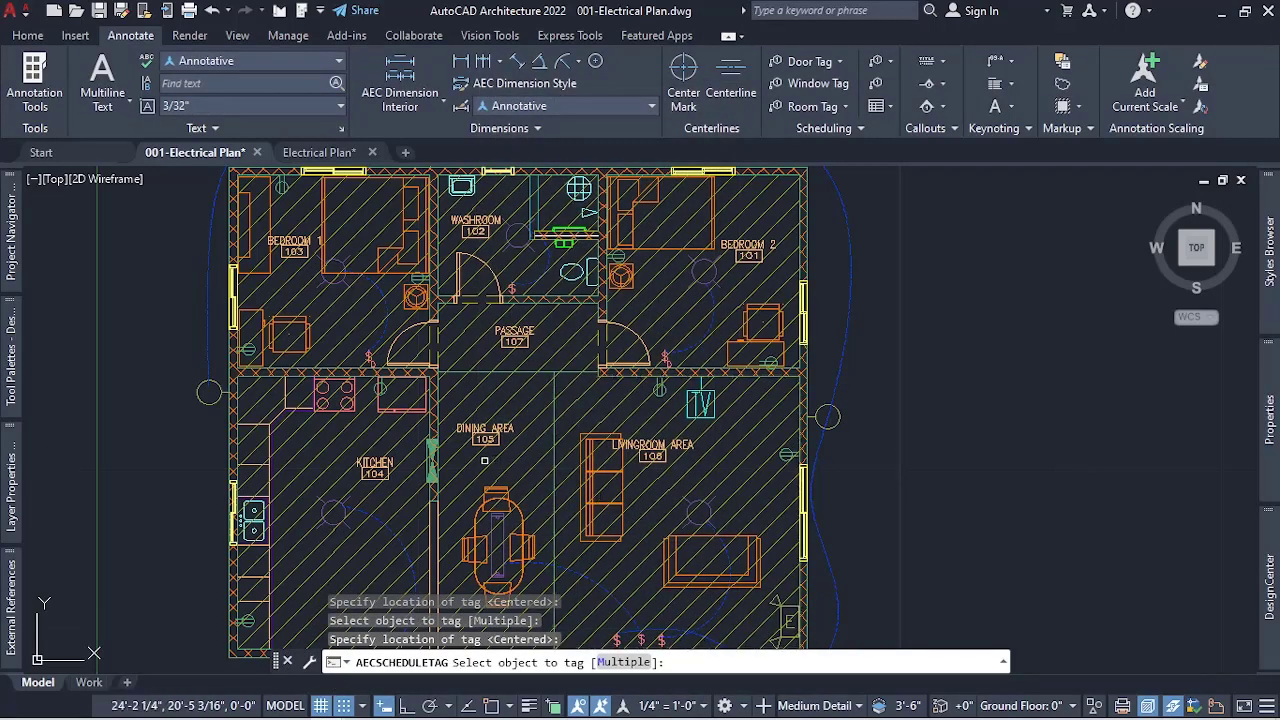
Finish room tagging and freeze the layer of the diagonal space hatching, picking the hatch in the upper-right bedroom.
key(Escape)
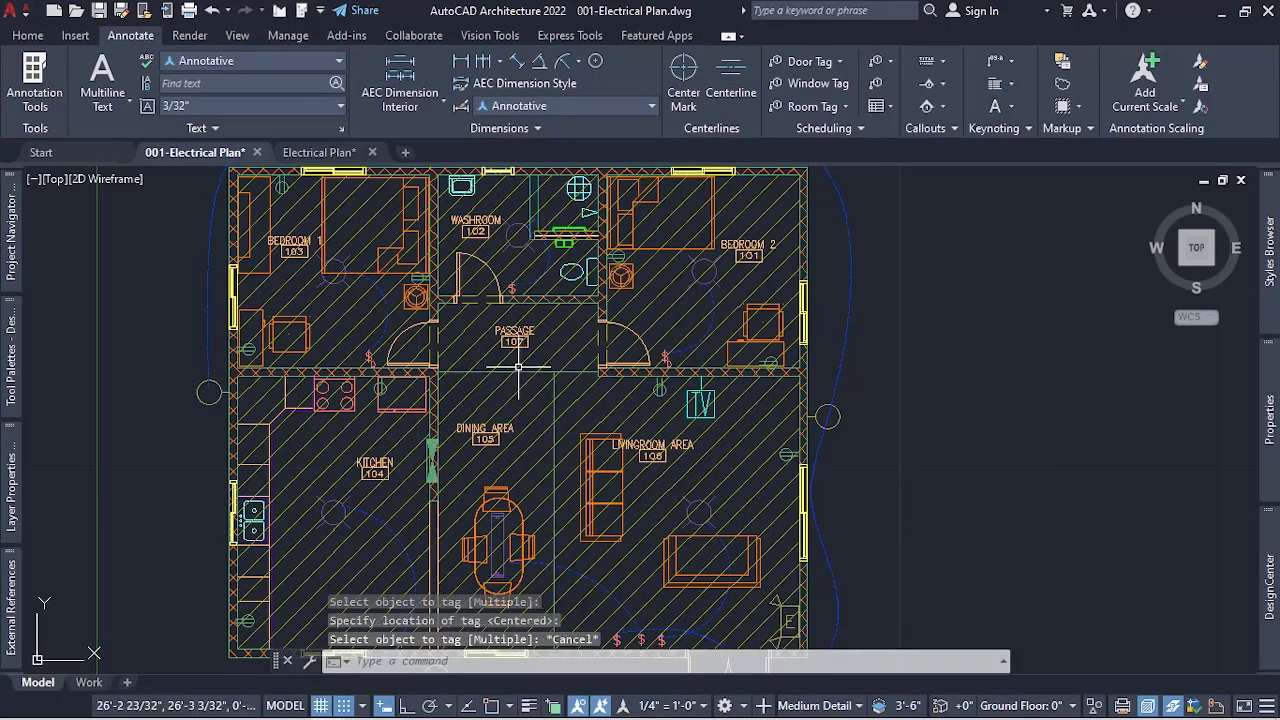
scroll(510, 350, down, 3)
scroll(514, 340, up, 3)
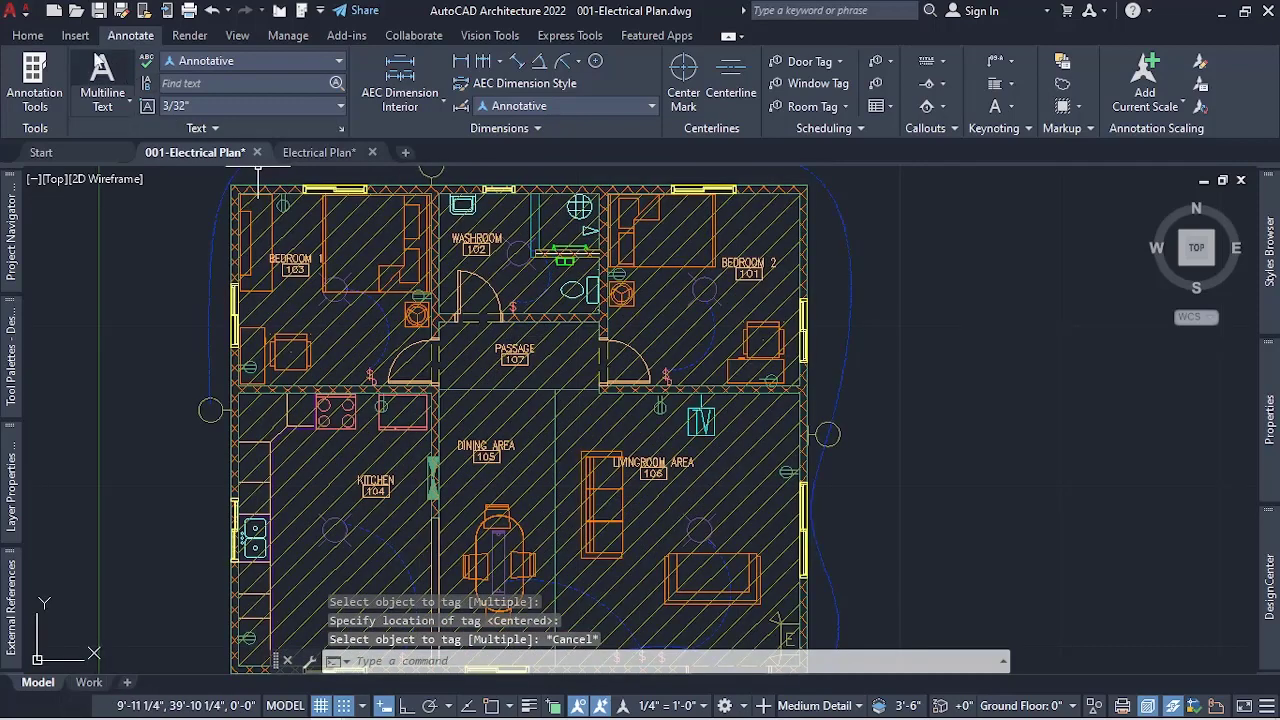
click(38, 38)
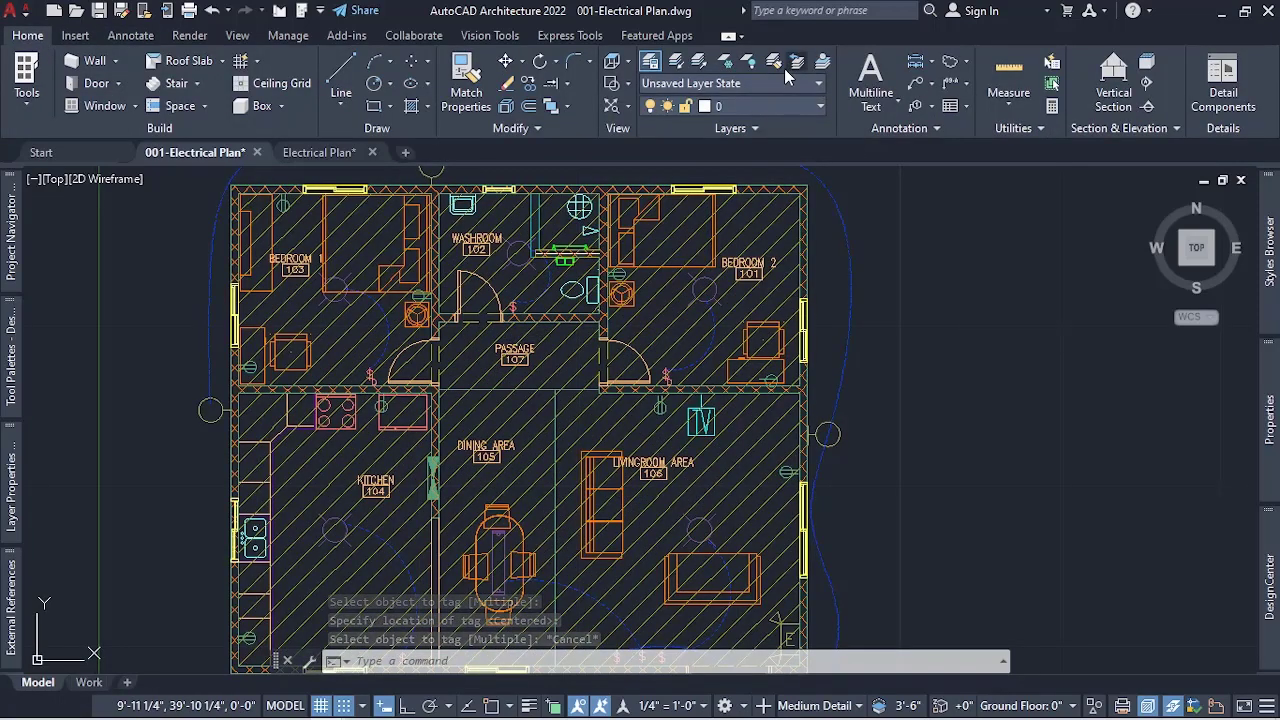
click(727, 62)
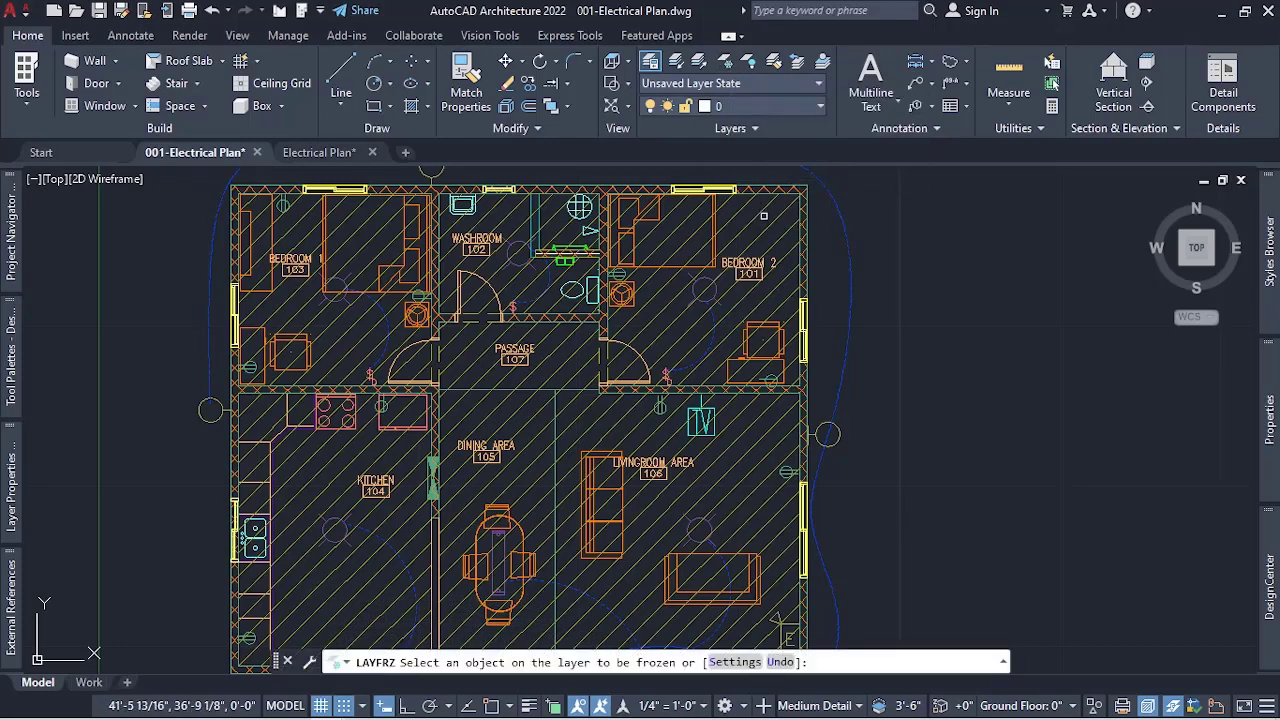
click(761, 210)
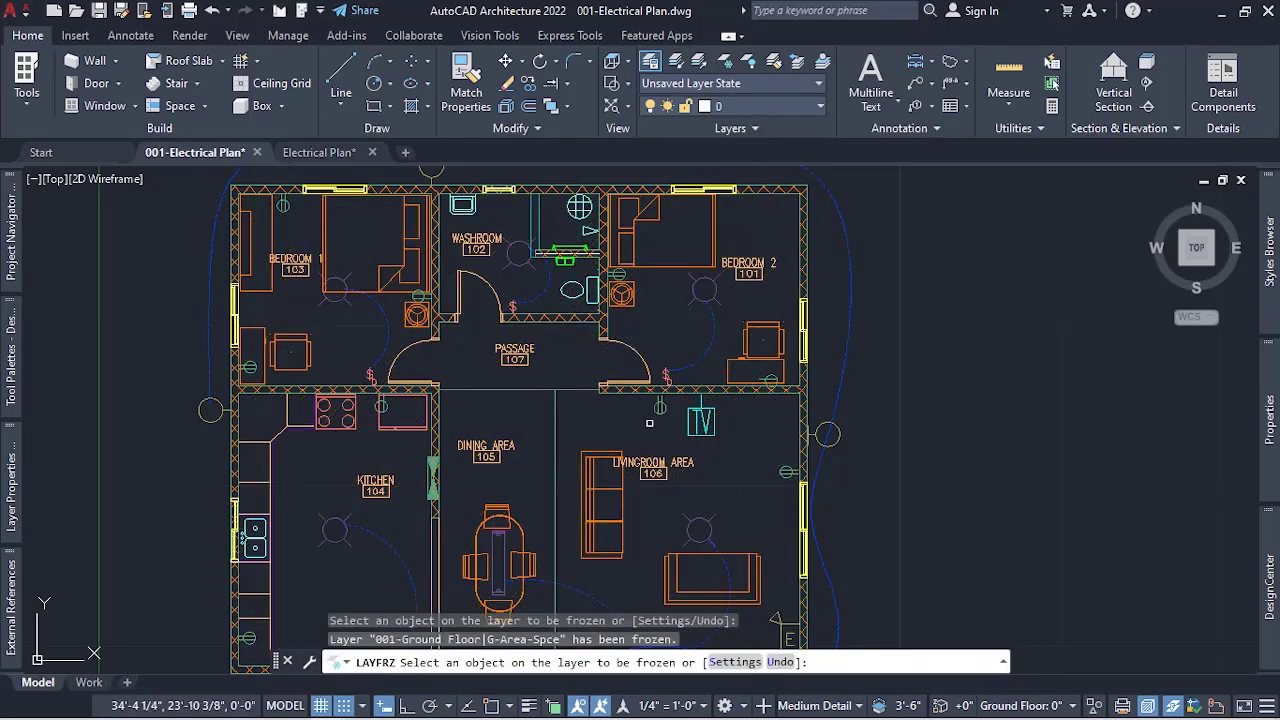
key(Escape)
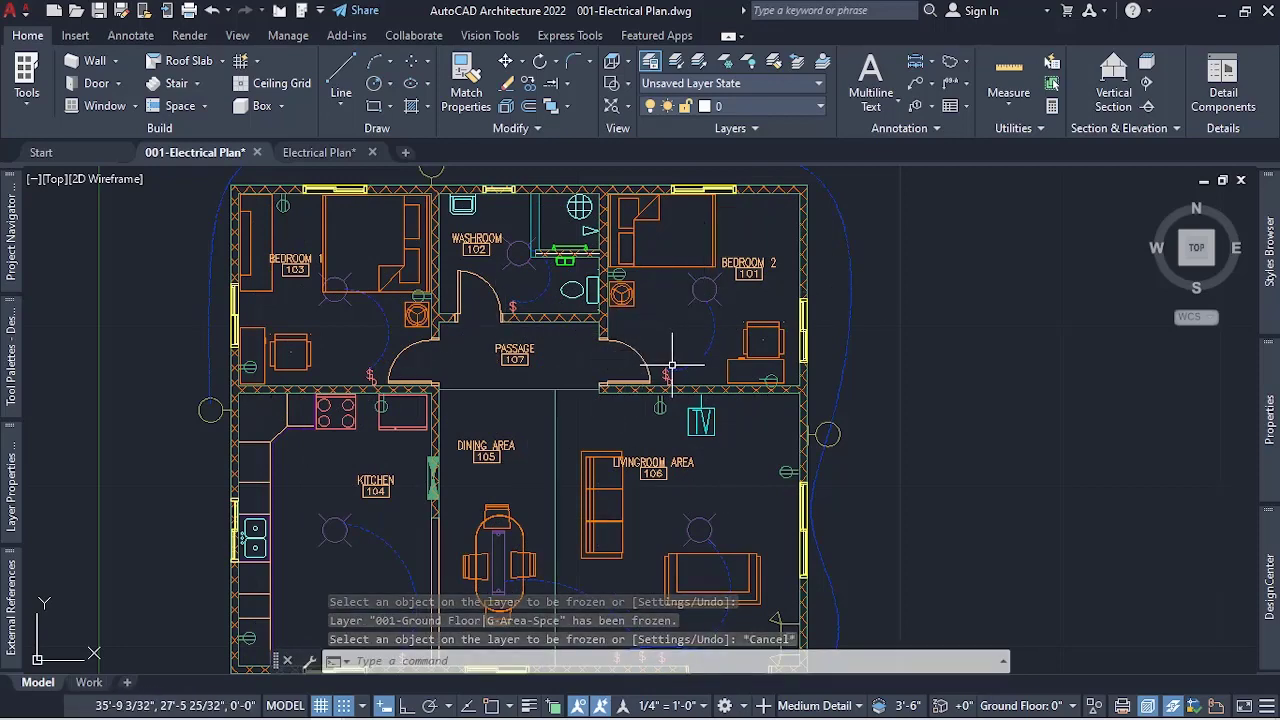
Examine the tagged ground-floor plan, checking the room tags, electrical fixtures and the TV symbol in the living room.
scroll(672, 350, down, 2)
scroll(605, 420, up, 2)
scroll(553, 462, down, 1)
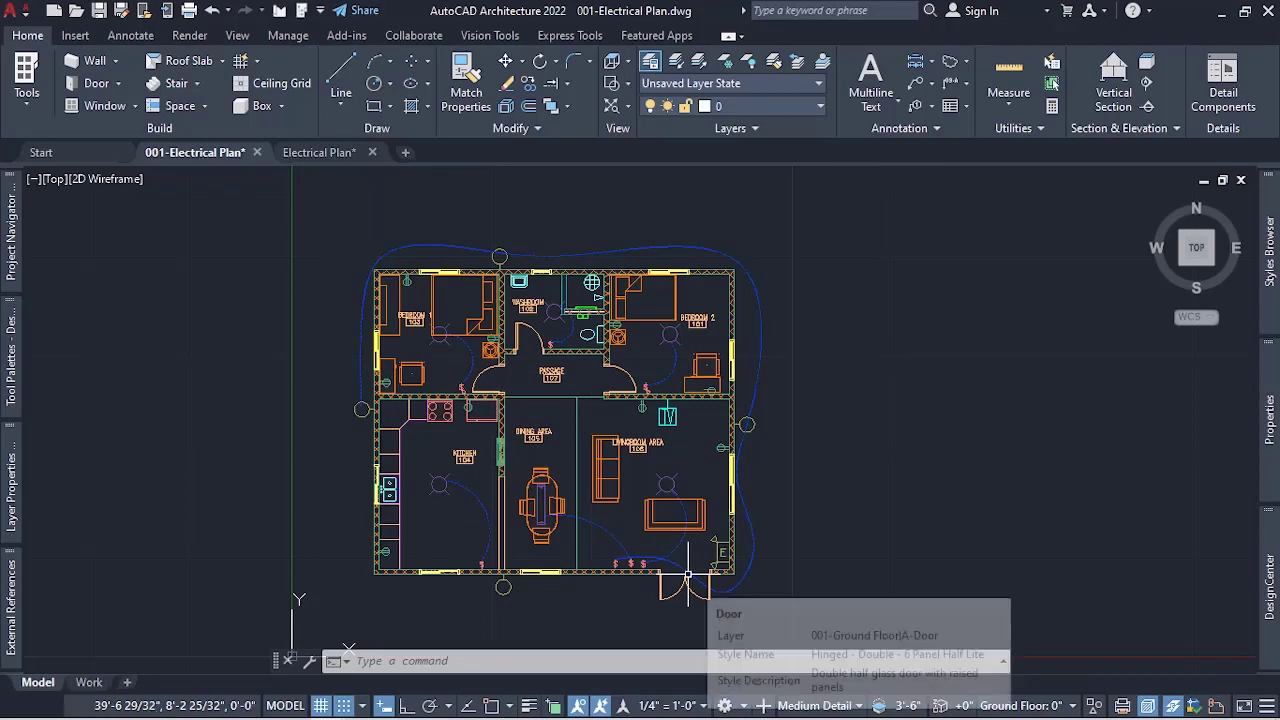
scroll(644, 440, up, 2)
scroll(644, 440, down, 1)
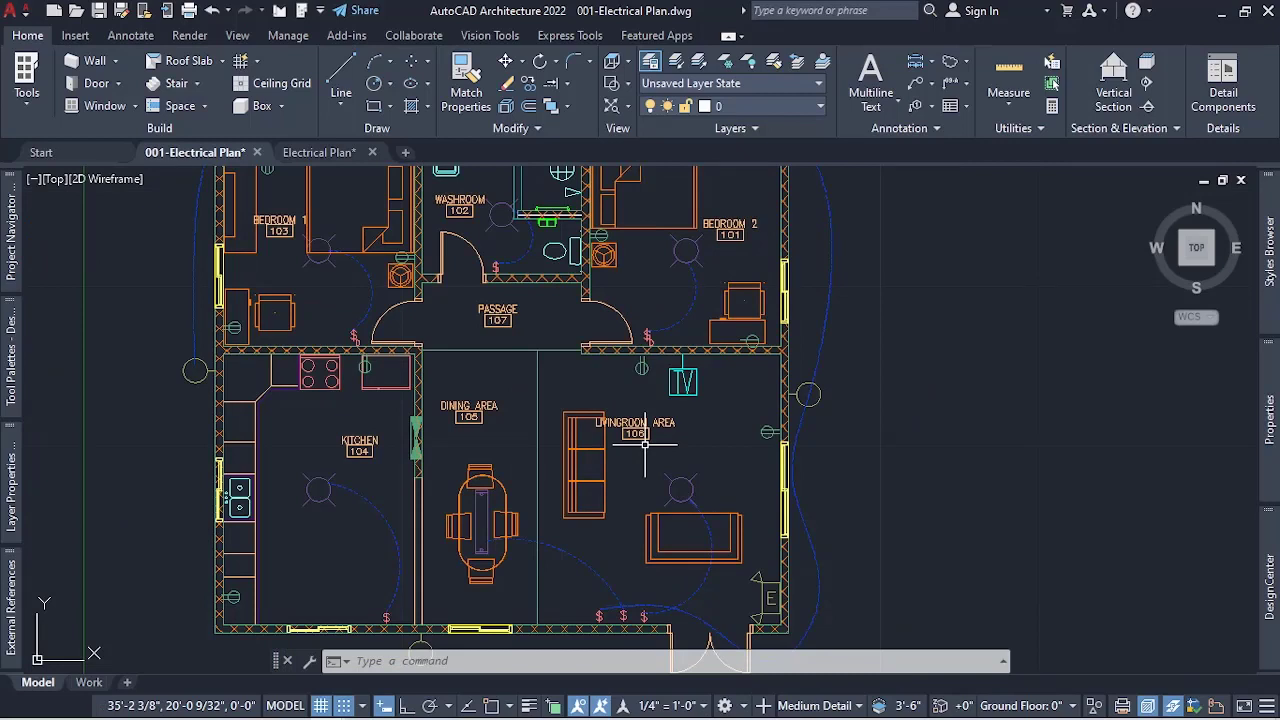
scroll(644, 440, down, 4)
scroll(644, 440, up, 4)
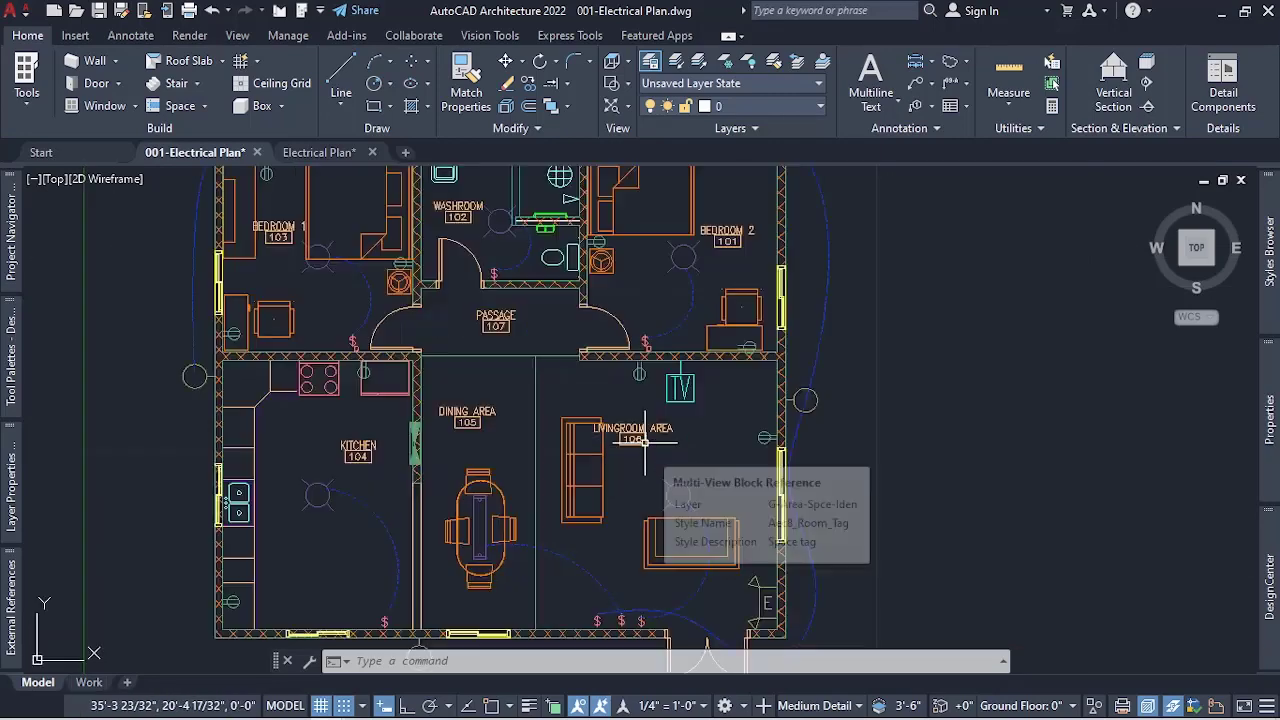
scroll(644, 440, down, 2)
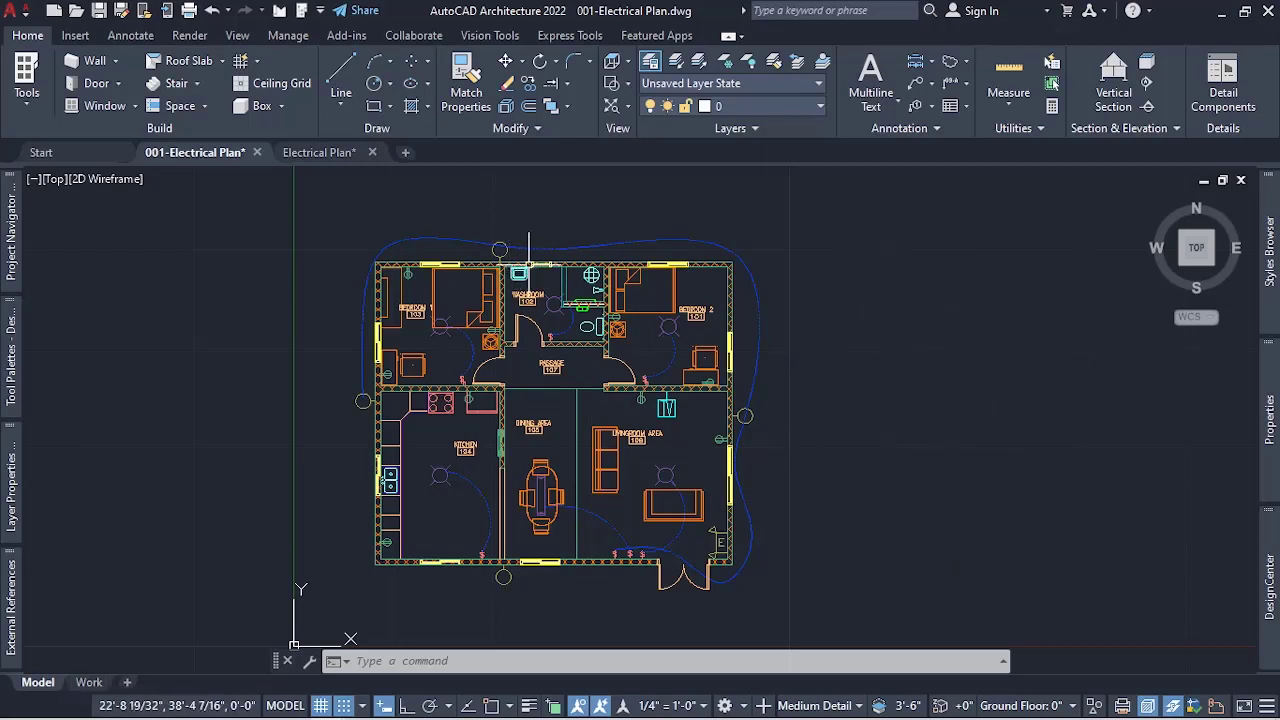
scroll(699, 350, up, 2)
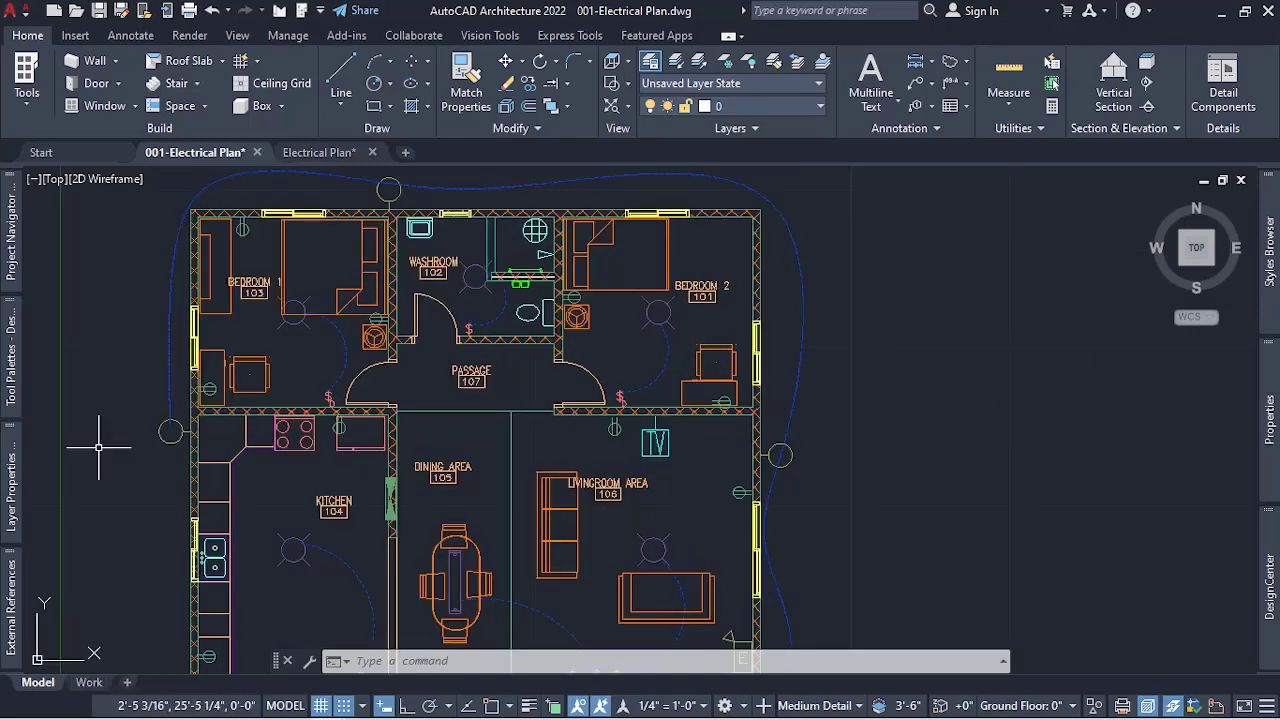
scroll(478, 537, down, 2)
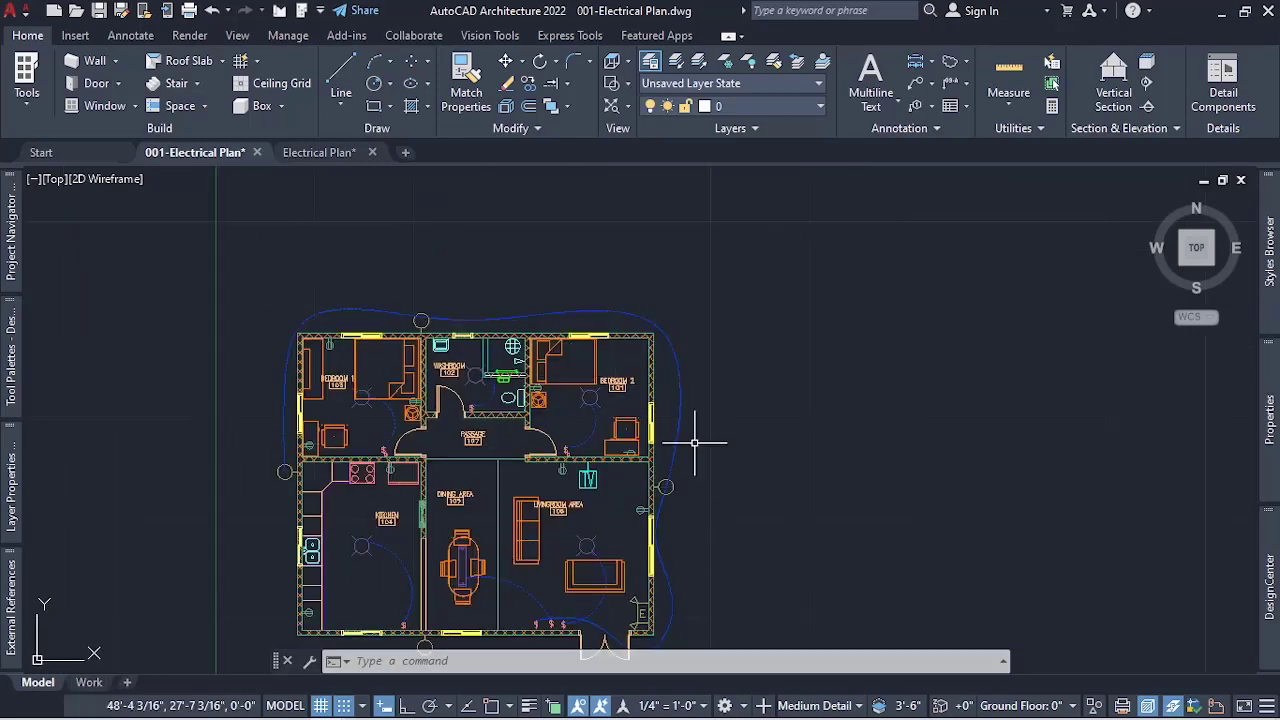
scroll(466, 437, down, 2)
scroll(466, 432, up, 2)
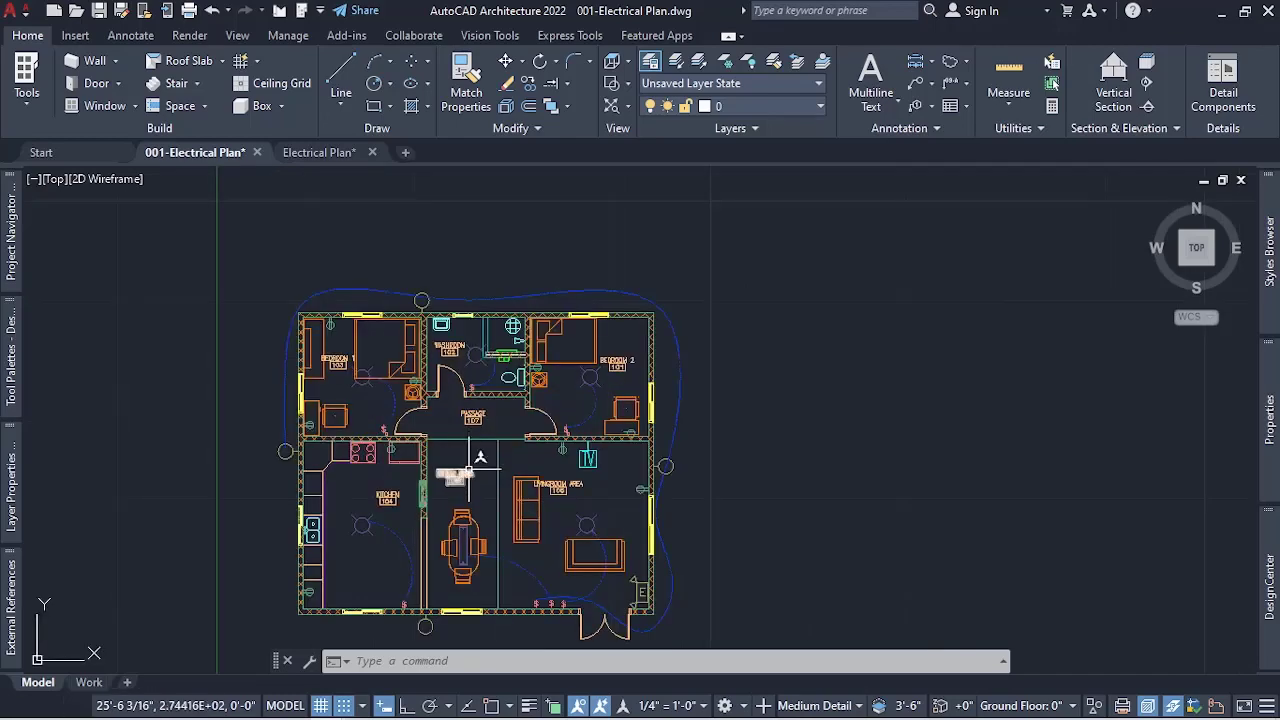
scroll(466, 465, up, 2)
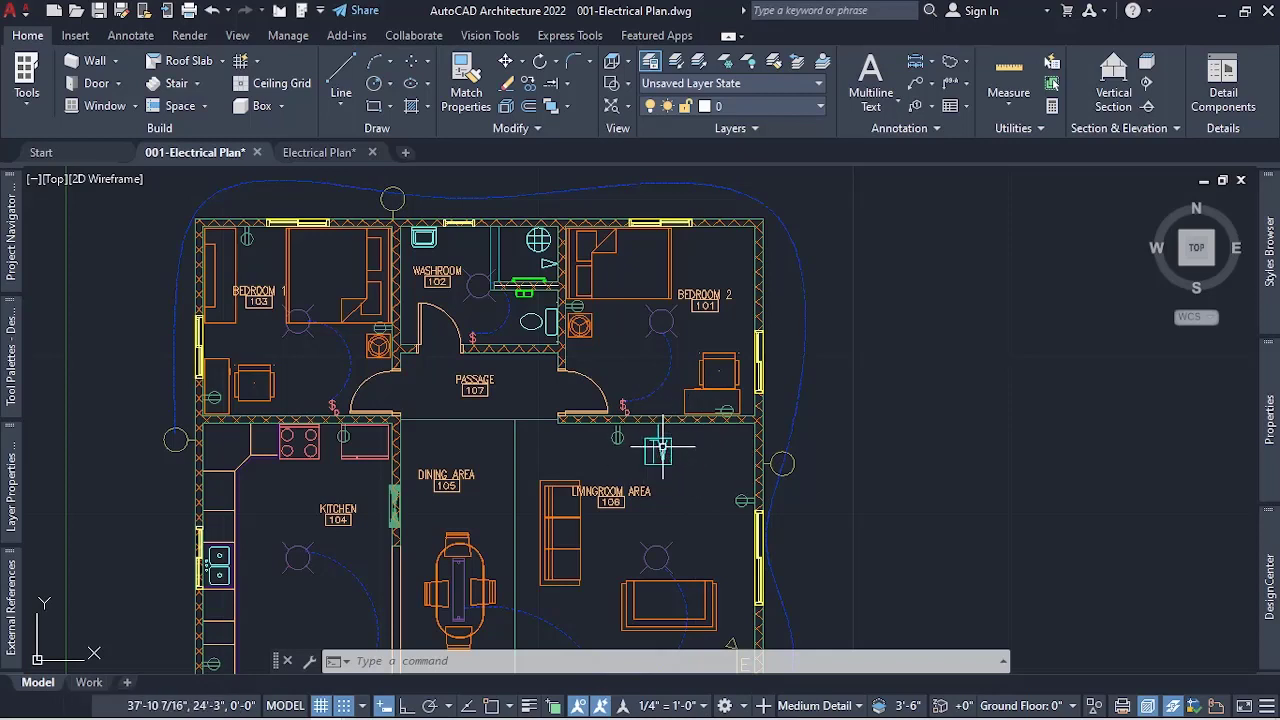
mouse_move(662, 450)
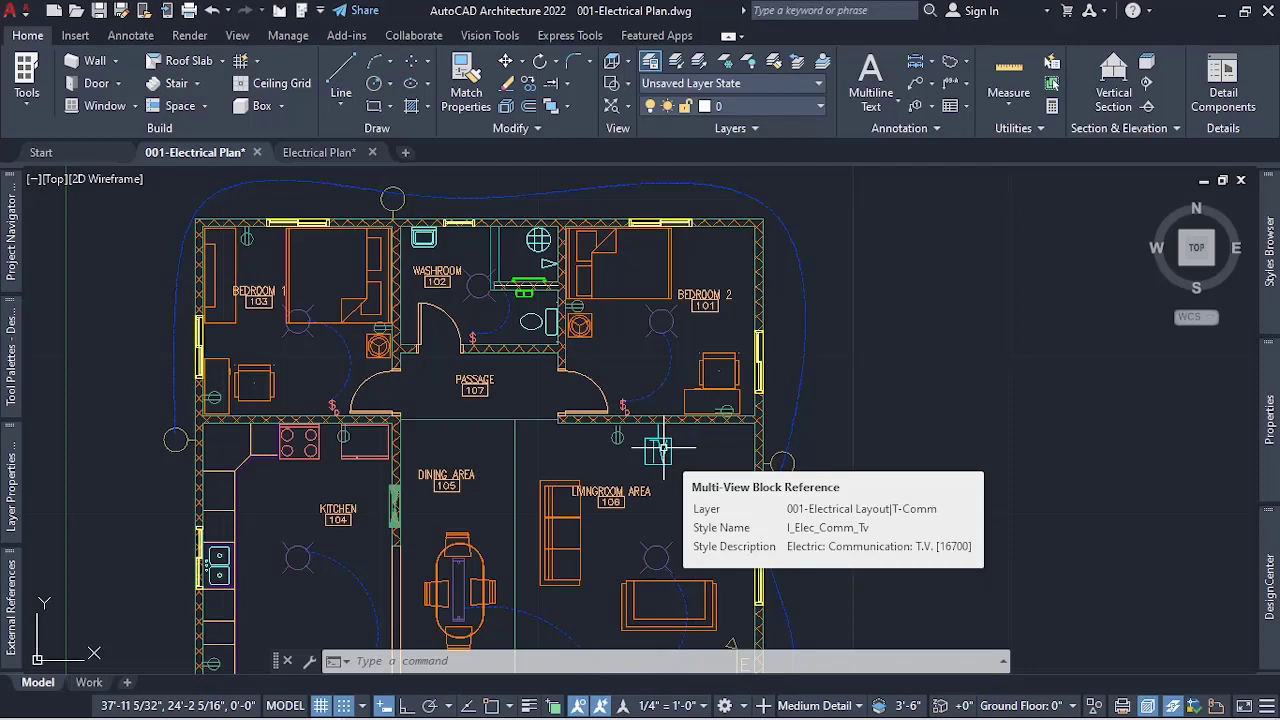
Switch to the Electrical Plan drawing and examine the symbols and descriptions in the electrical plan legend.
click(329, 155)
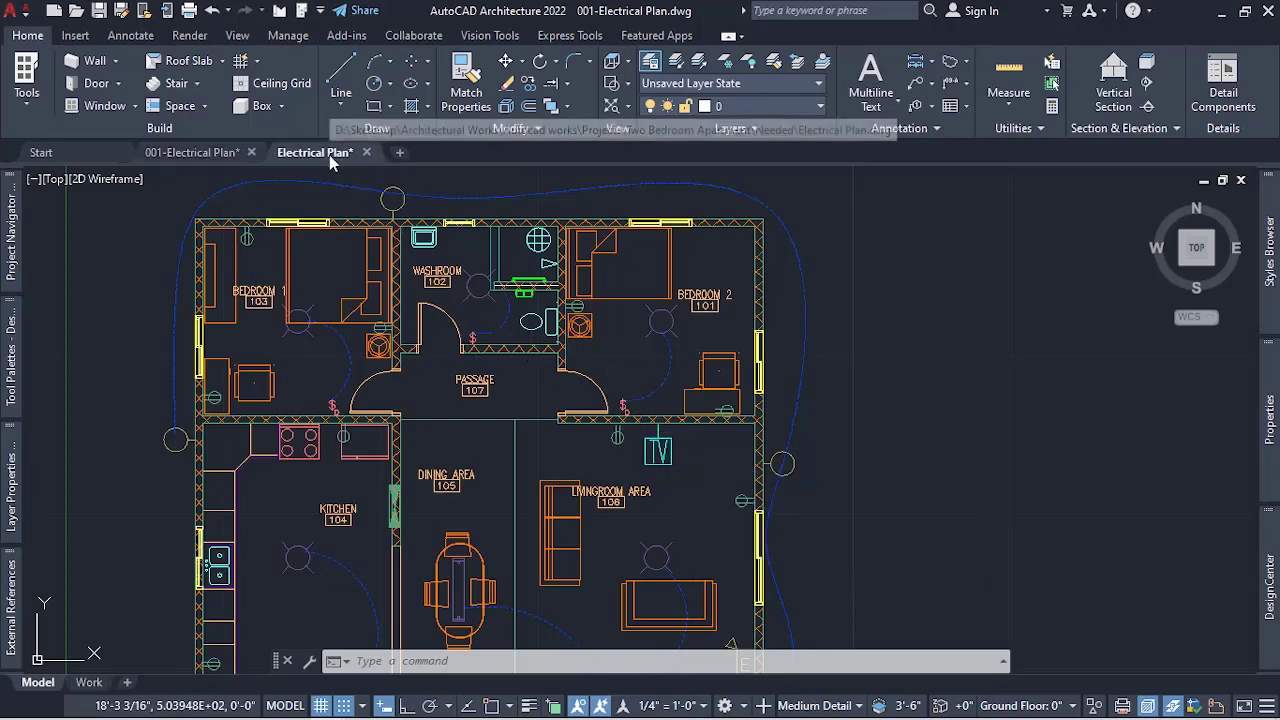
scroll(540, 290, down, 2)
scroll(530, 317, up, 3)
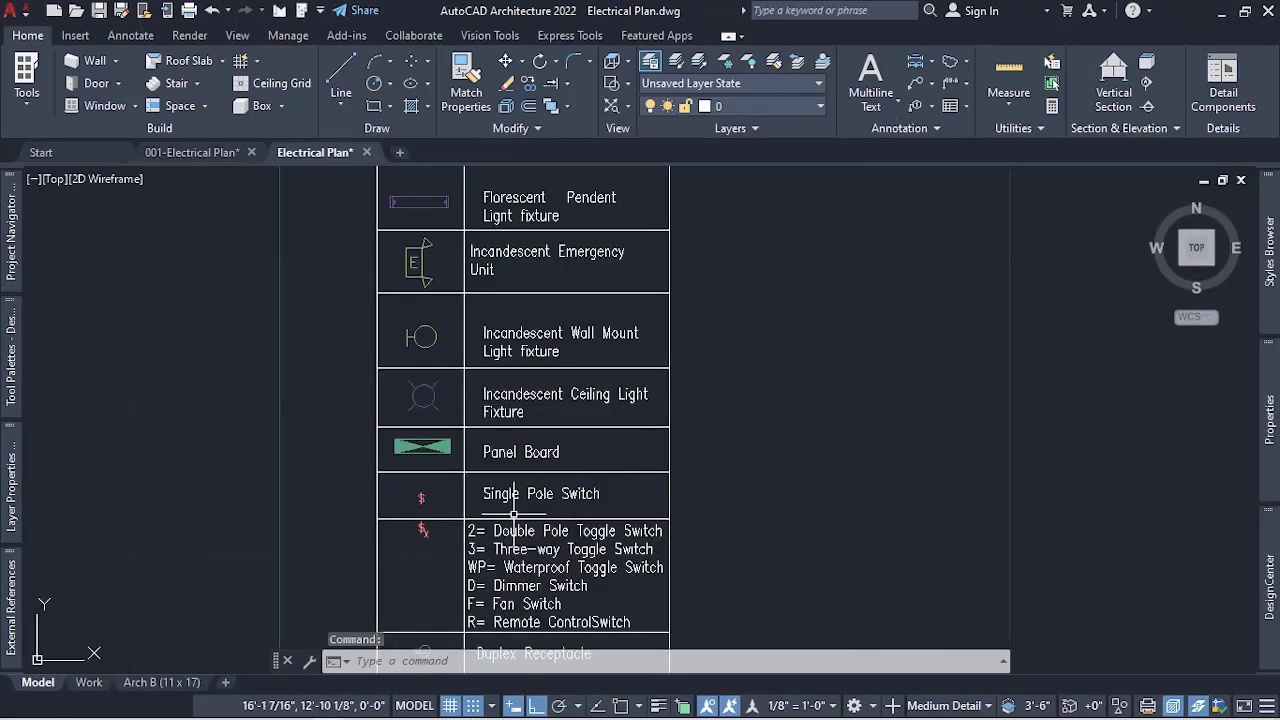
scroll(513, 514, down, 3)
scroll(475, 508, up, 2)
scroll(478, 508, down, 1)
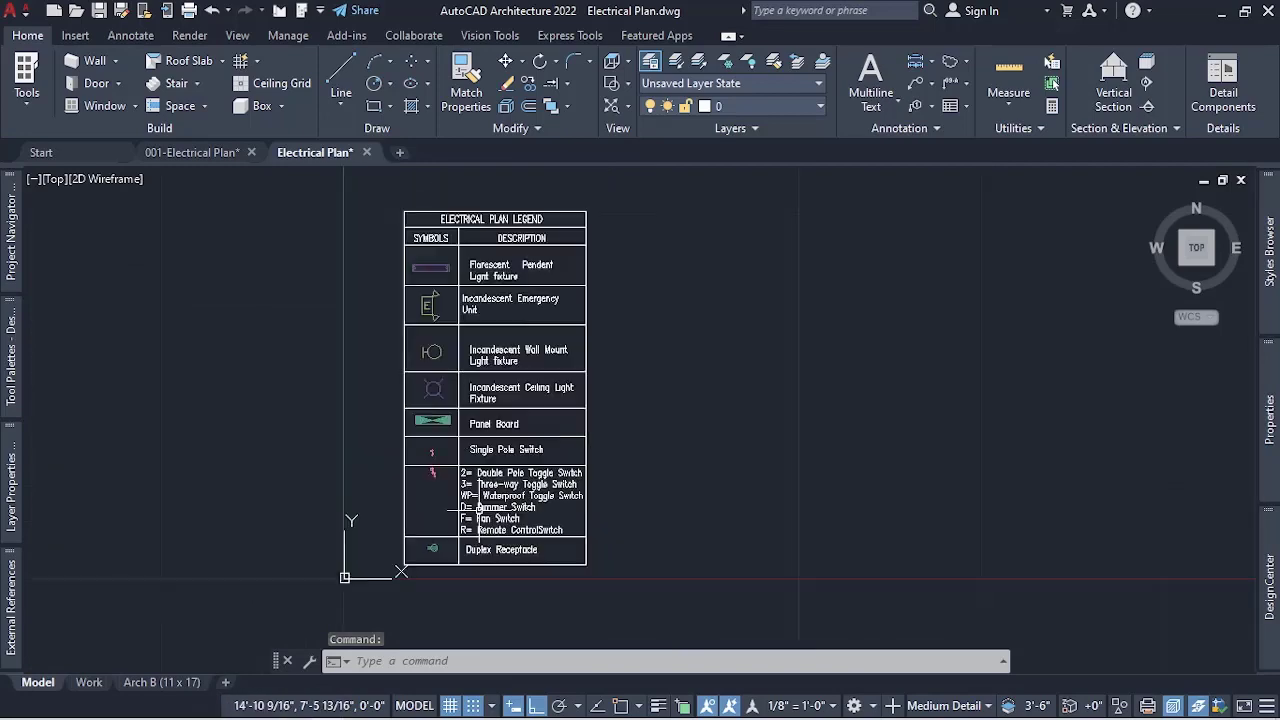
scroll(478, 510, down, 2)
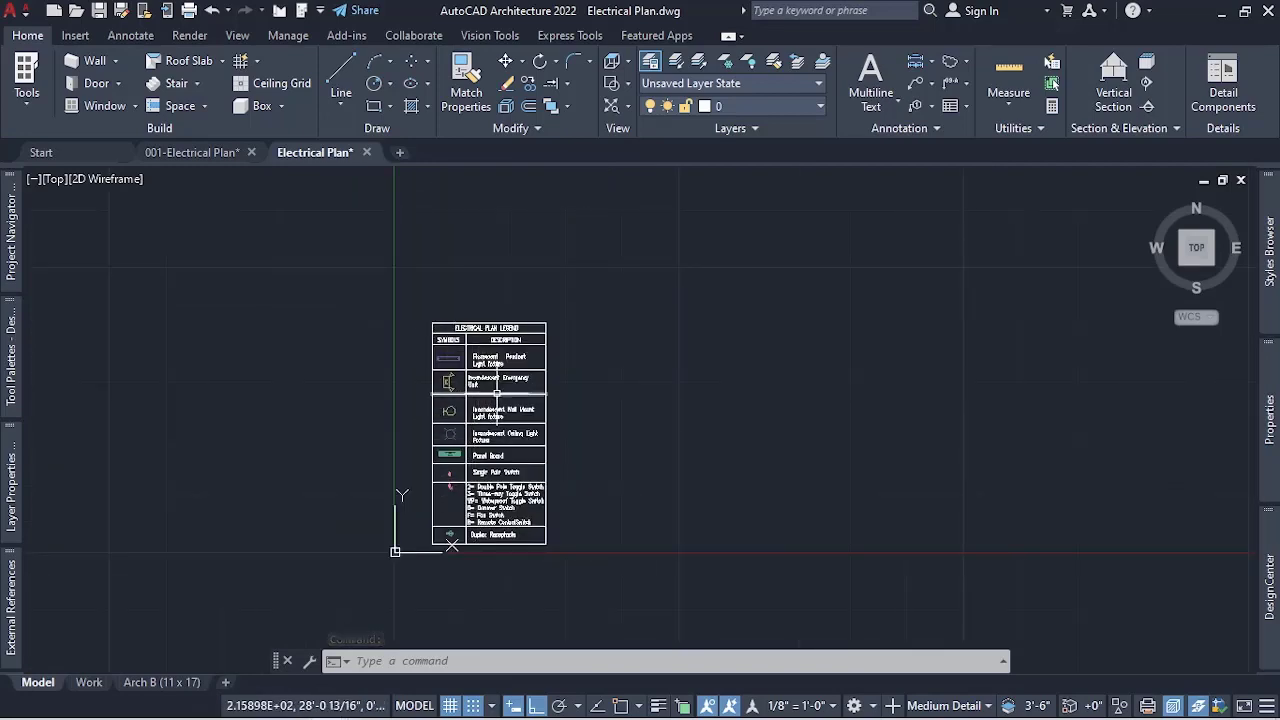
scroll(497, 393, down, 2)
scroll(505, 470, up, 2)
Move the entire electrical plan legend straight up, making room beneath its Duplex Receptacle row.
click(404, 251)
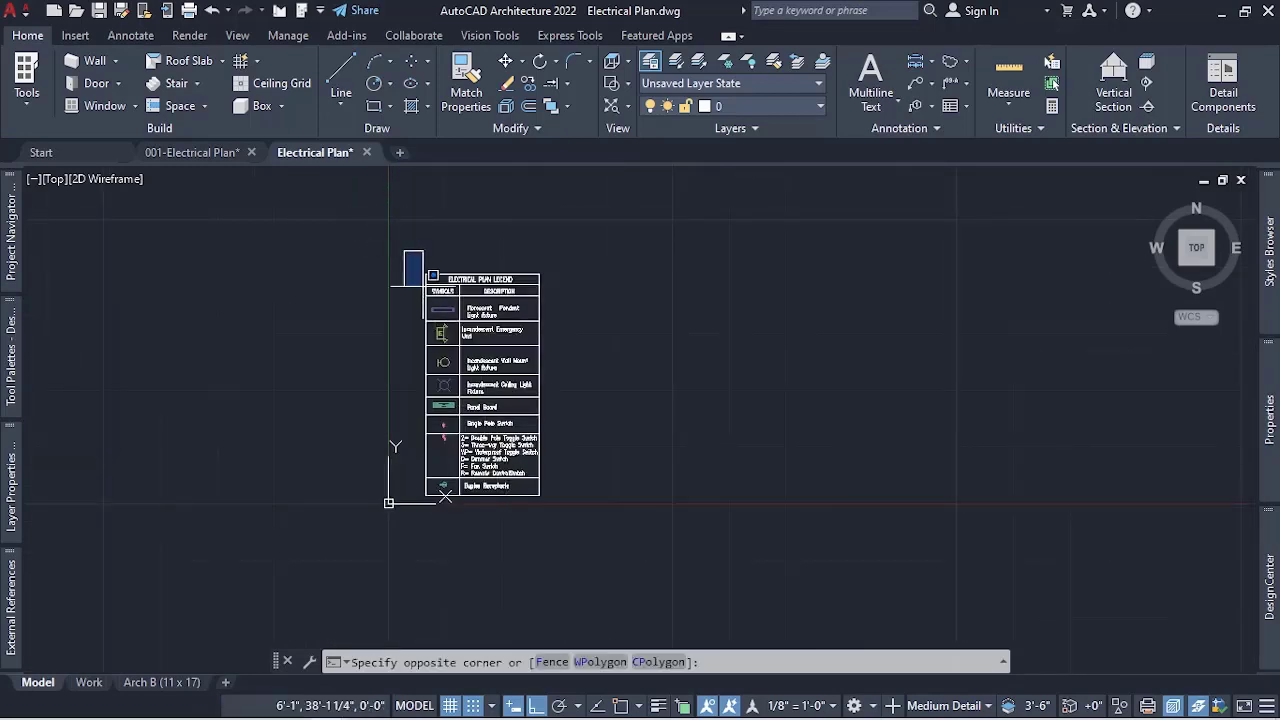
click(574, 500)
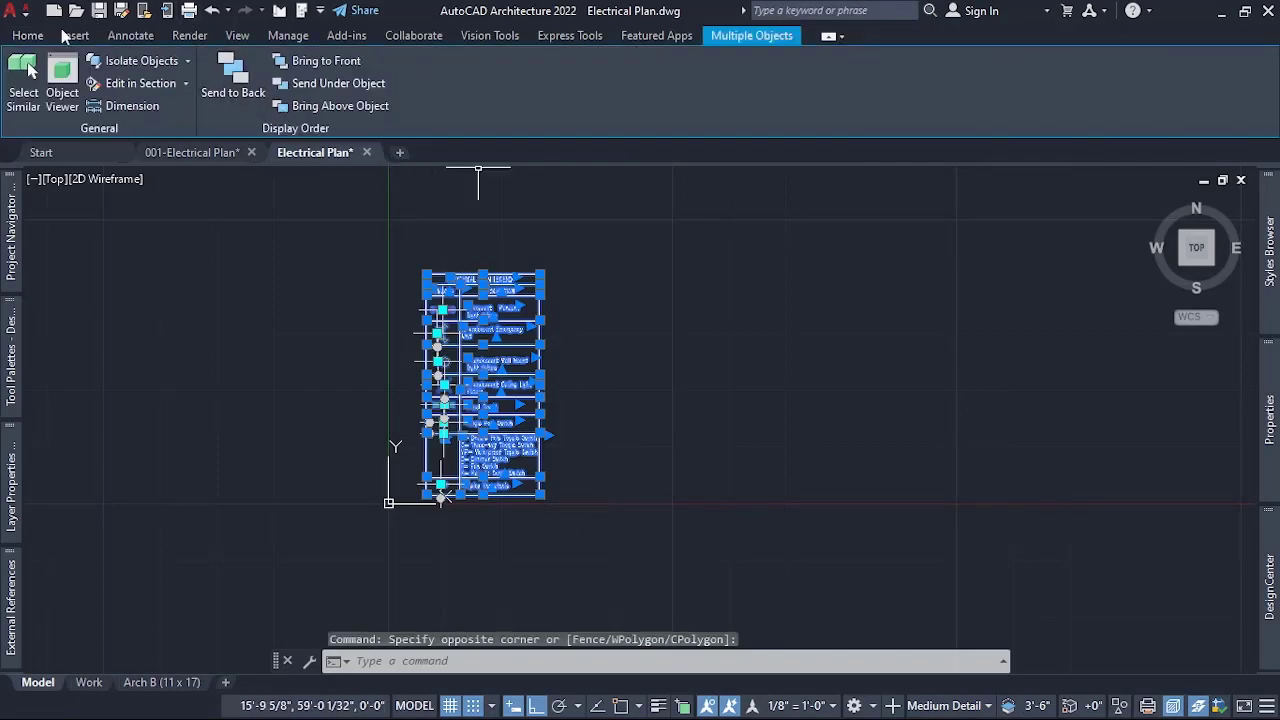
click(27, 36)
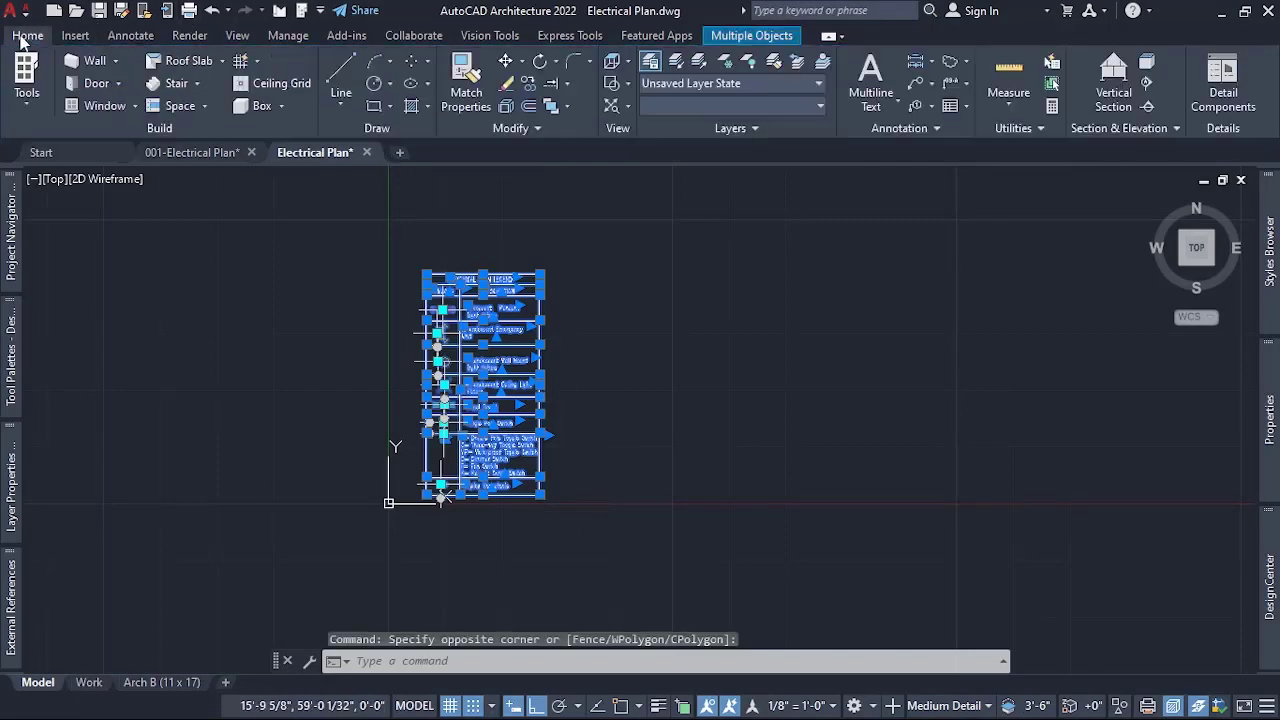
click(506, 63)
click(605, 364)
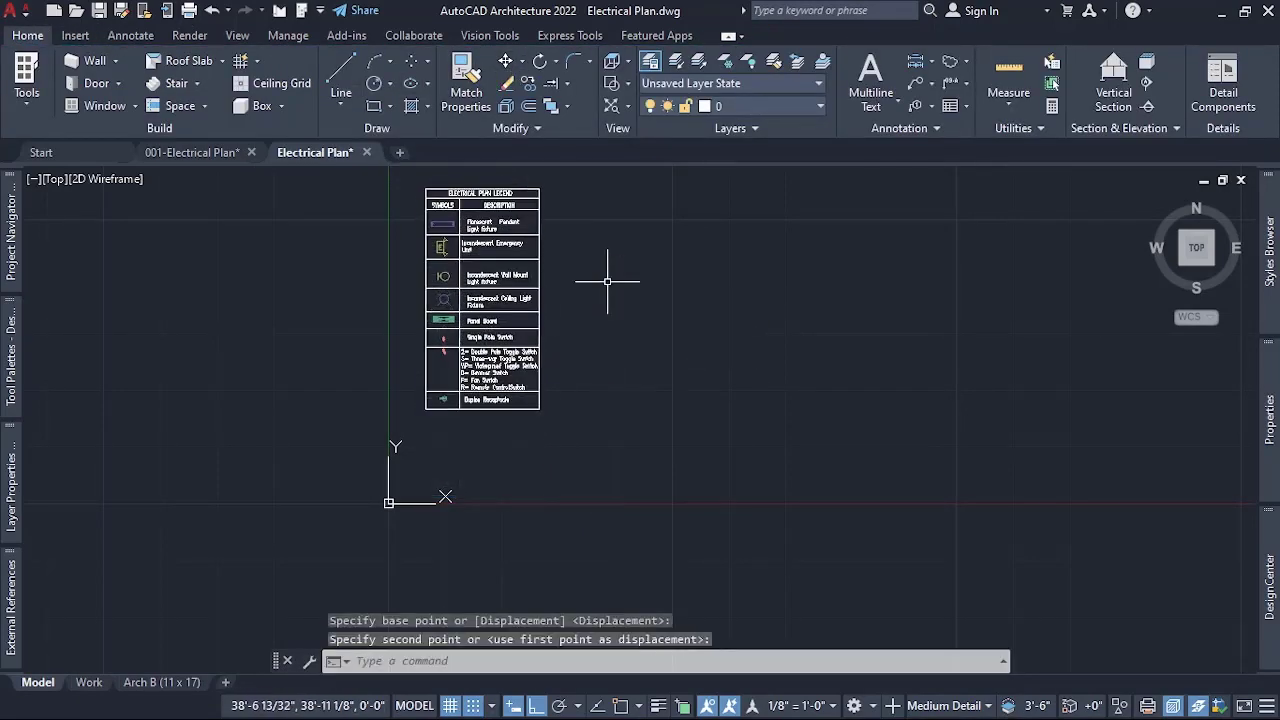
scroll(445, 415, up, 4)
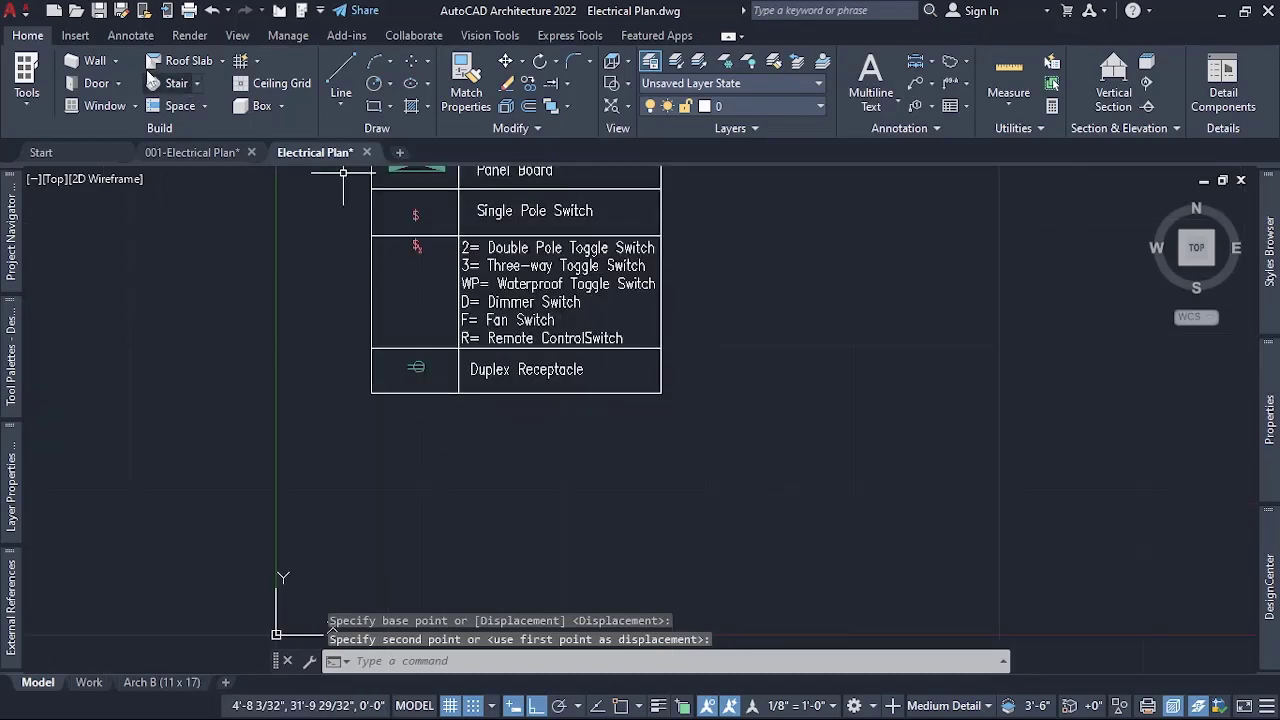
Switch to the 001-Electrical Plan drawing and check the electrical reference containing the living room's TV symbol.
click(192, 152)
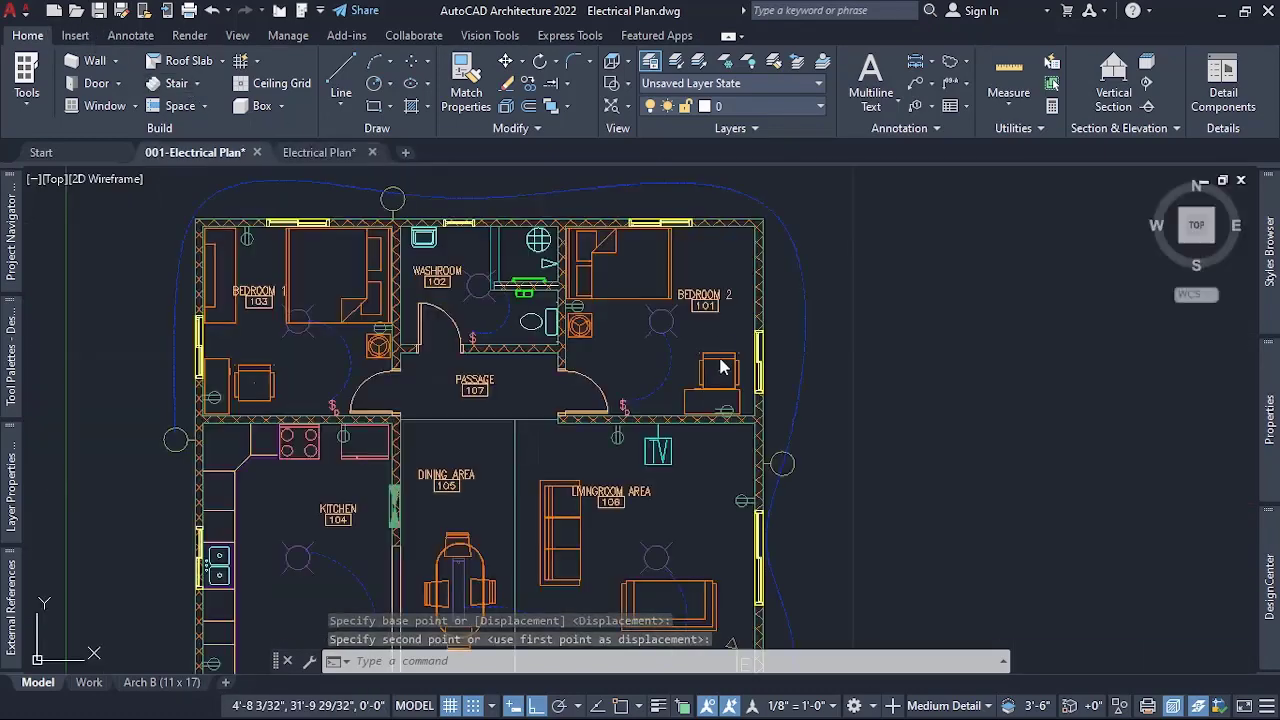
click(686, 438)
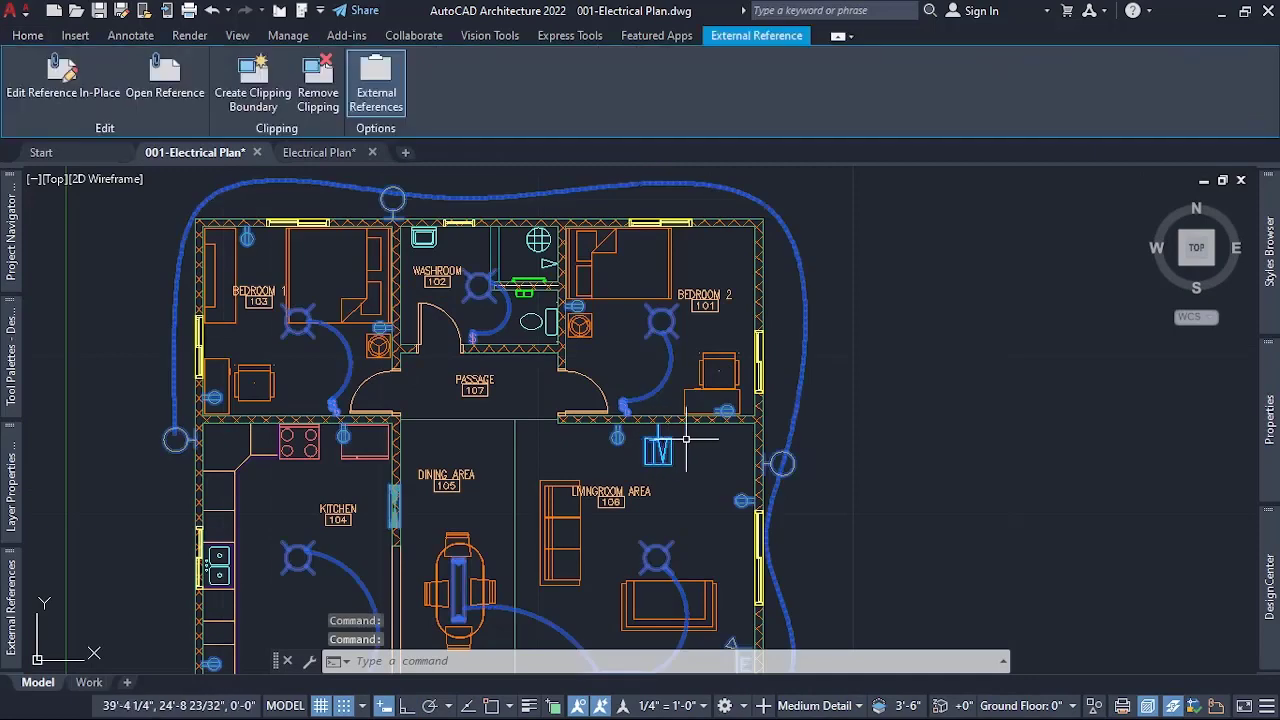
key(Escape)
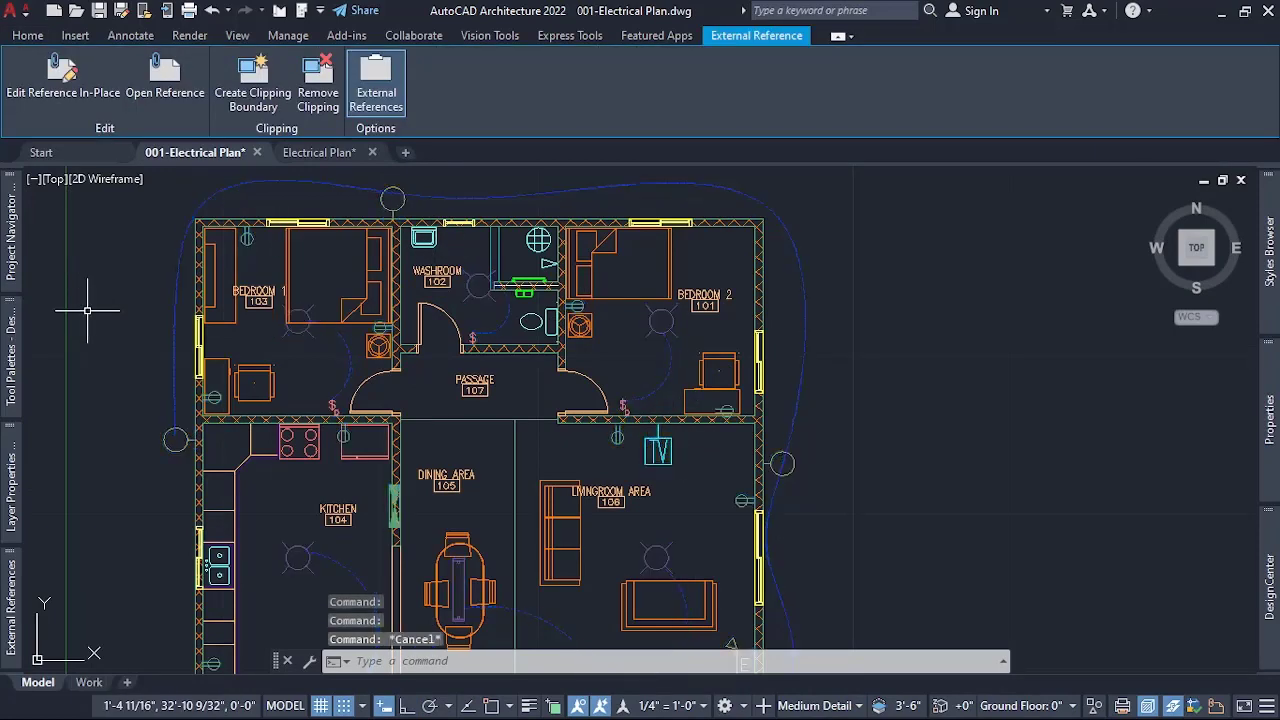
Return to the Electrical Plan drawing and open the Imperial electrical Communications content in DesignCenter.
click(310, 155)
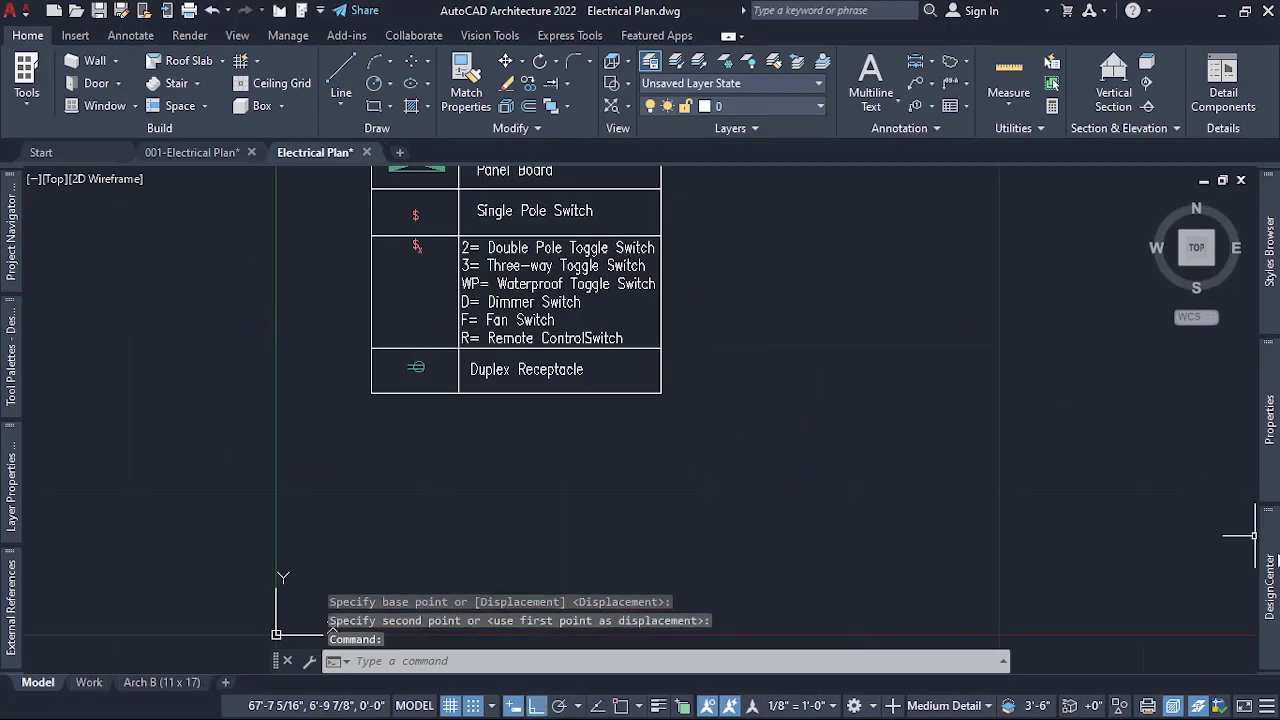
mouse_move(1272, 580)
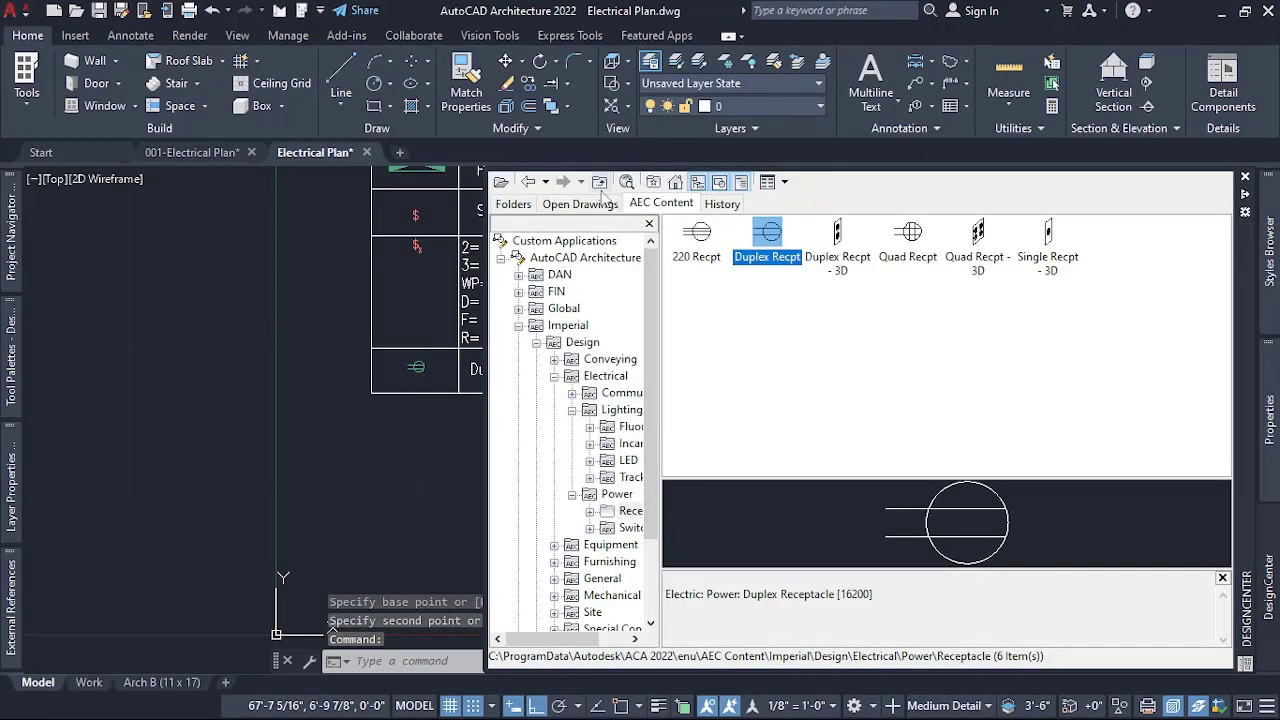
click(544, 184)
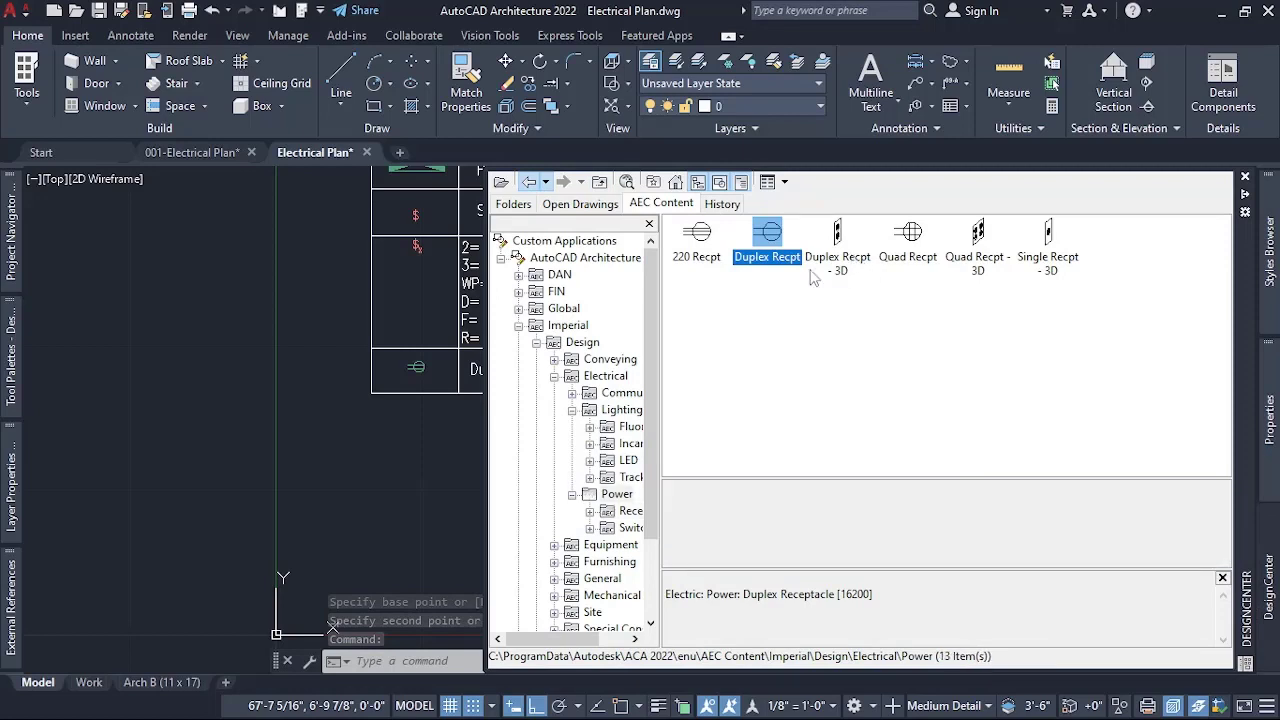
click(528, 182)
click(703, 248)
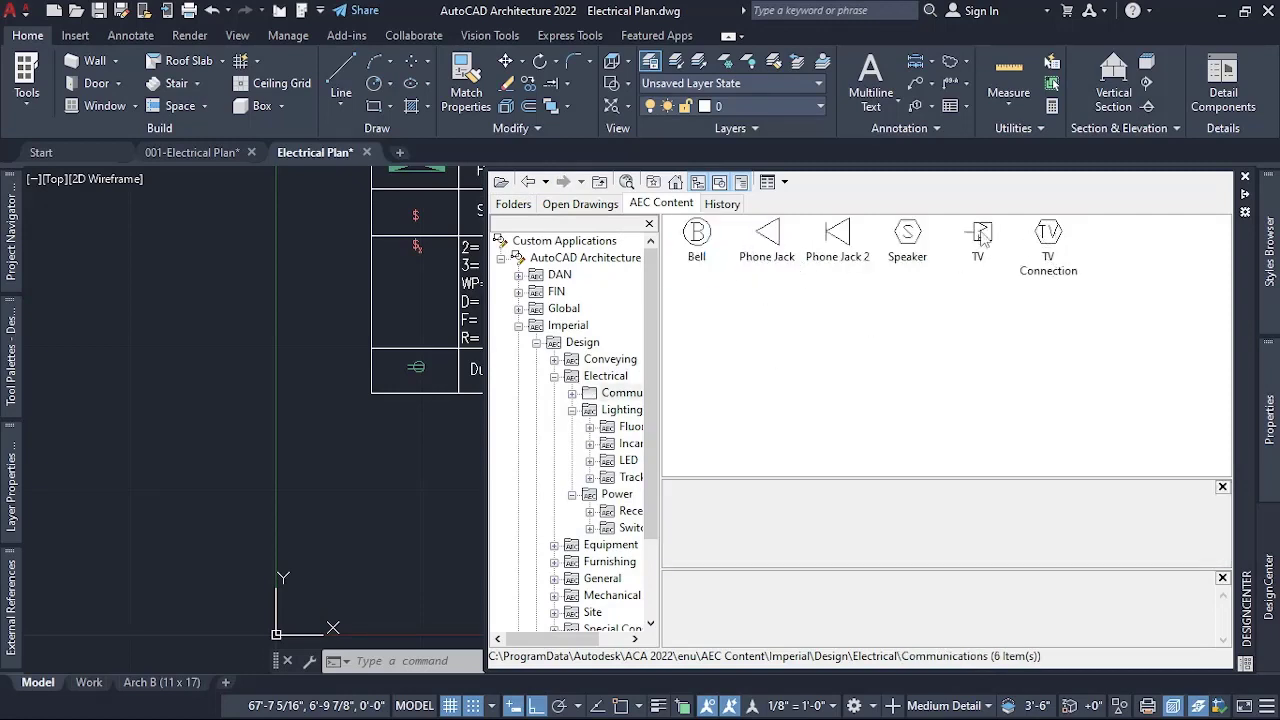
Insert the TV symbol below the legend's Duplex Receptacle row, rotated so its stem points up.
drag(983, 235, 410, 440)
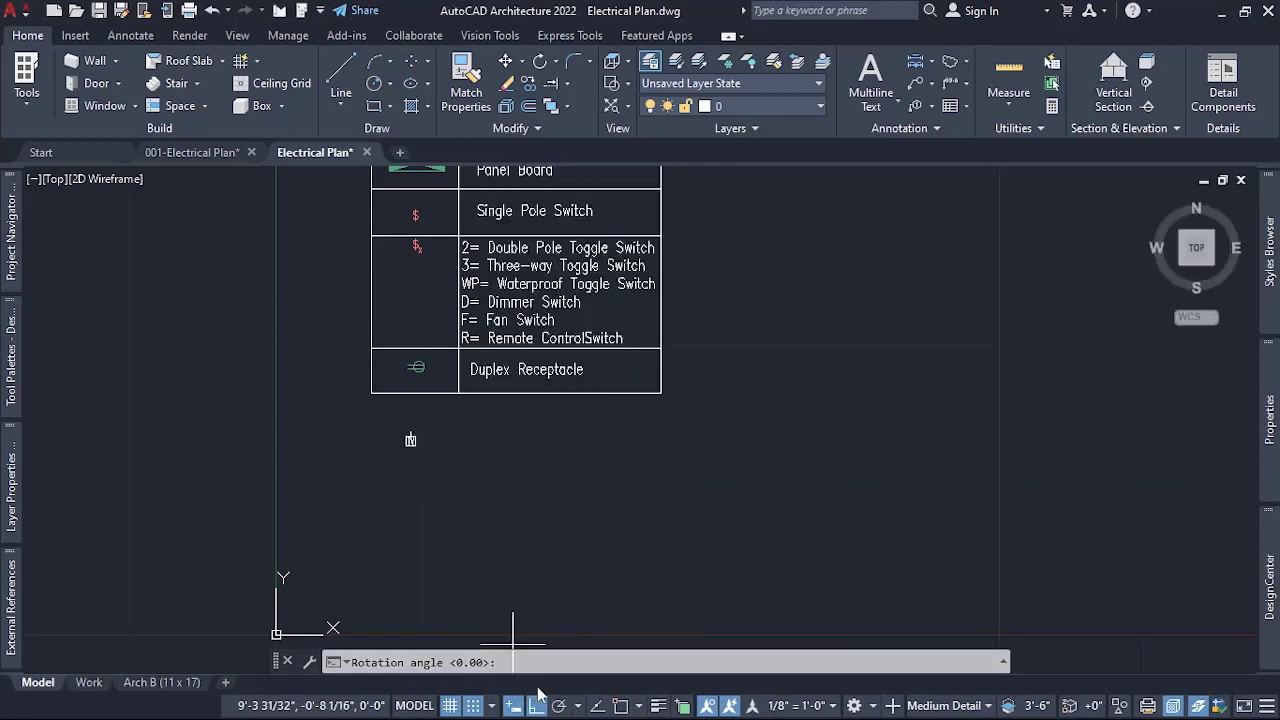
click(405, 510)
scroll(416, 440, up, 5)
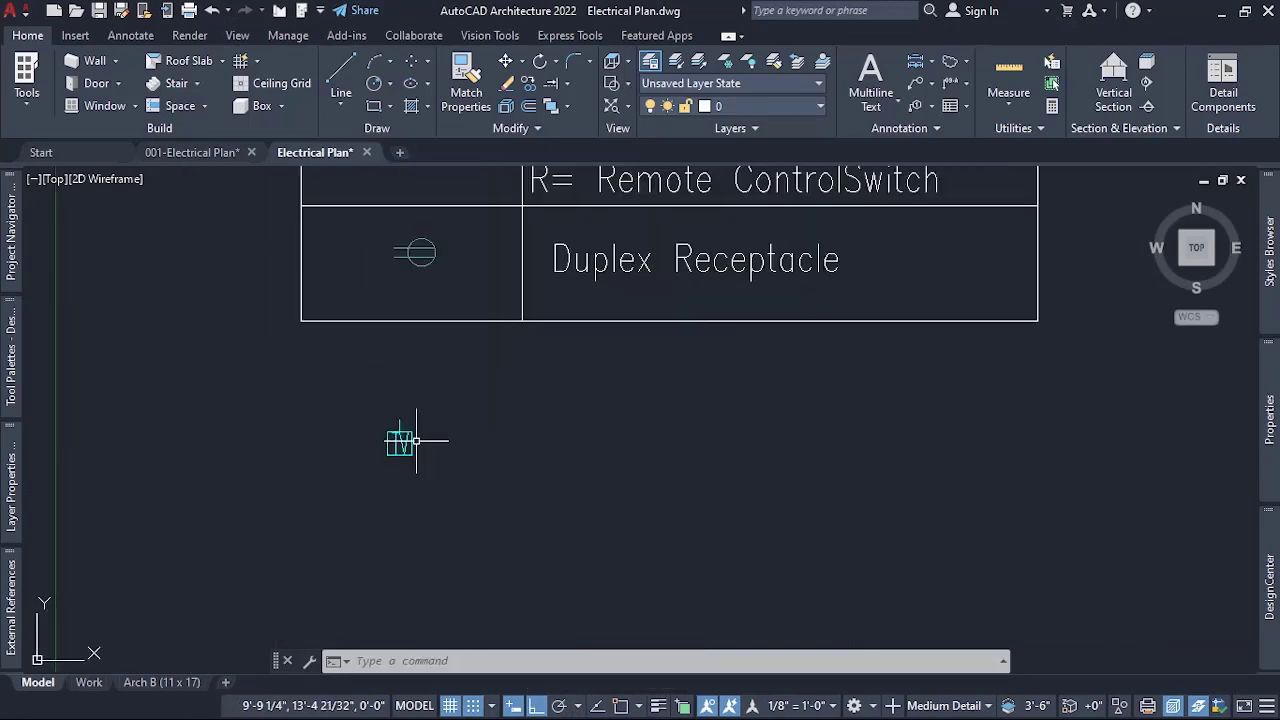
Scale the TV symbol below the legend up to roughly three times its size, using its lower-right corner as base point.
scroll(416, 440, up, 2)
scroll(409, 438, down, 2)
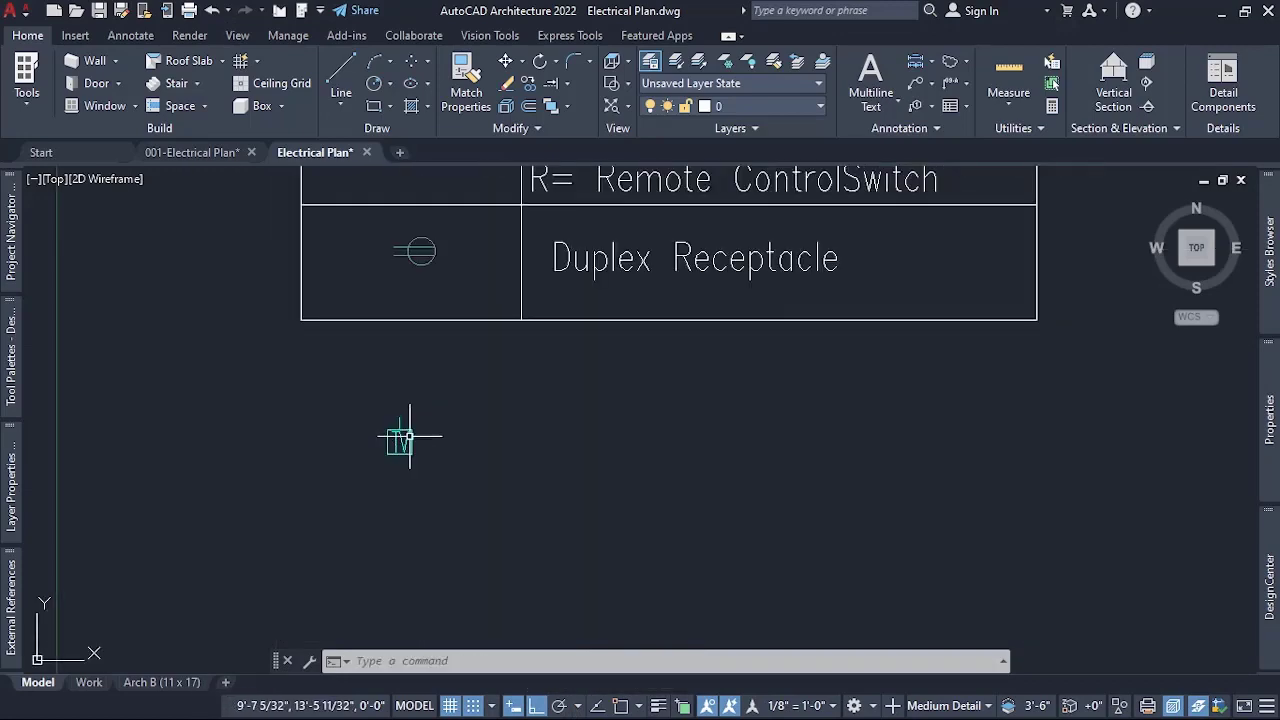
click(410, 435)
right_click(410, 435)
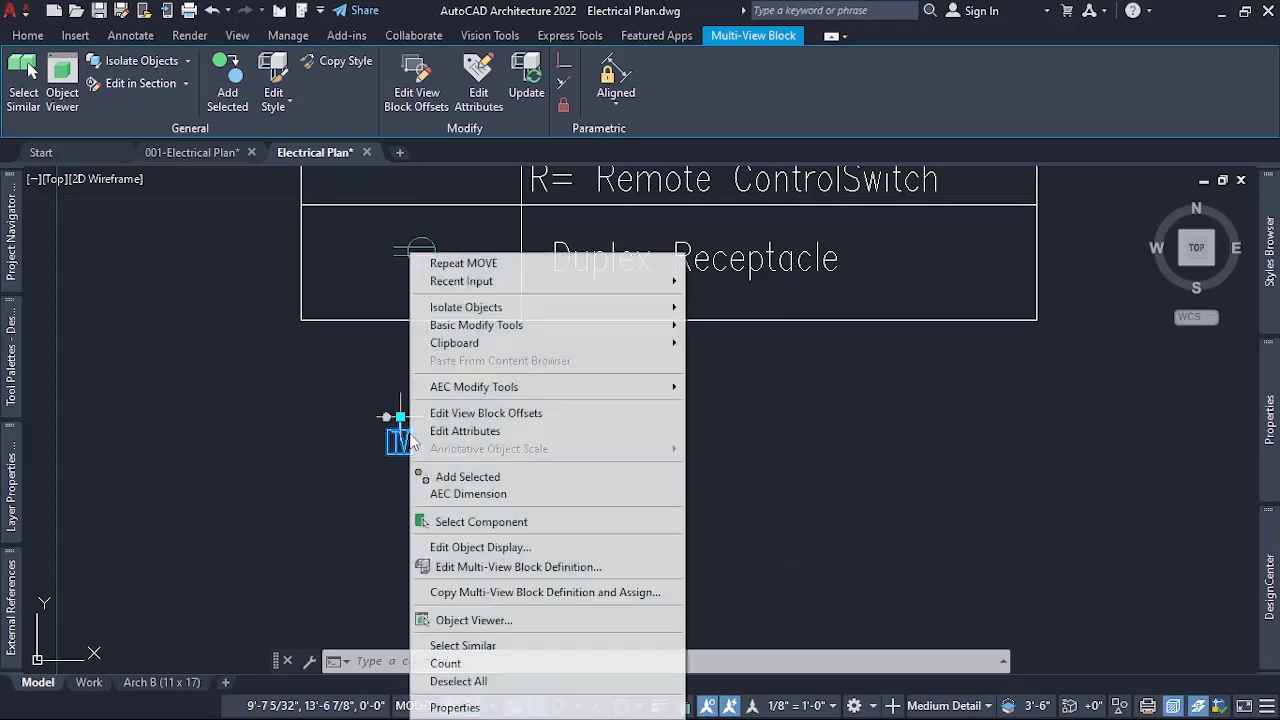
mouse_move(648, 330)
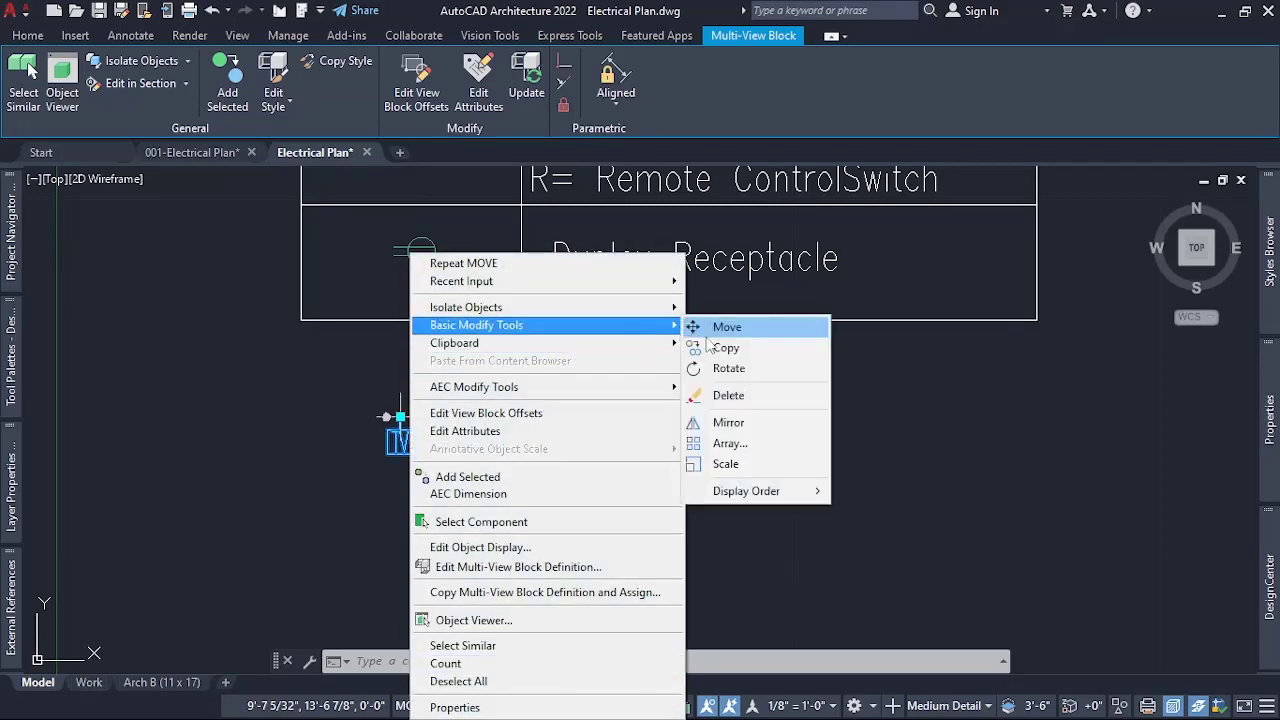
click(728, 463)
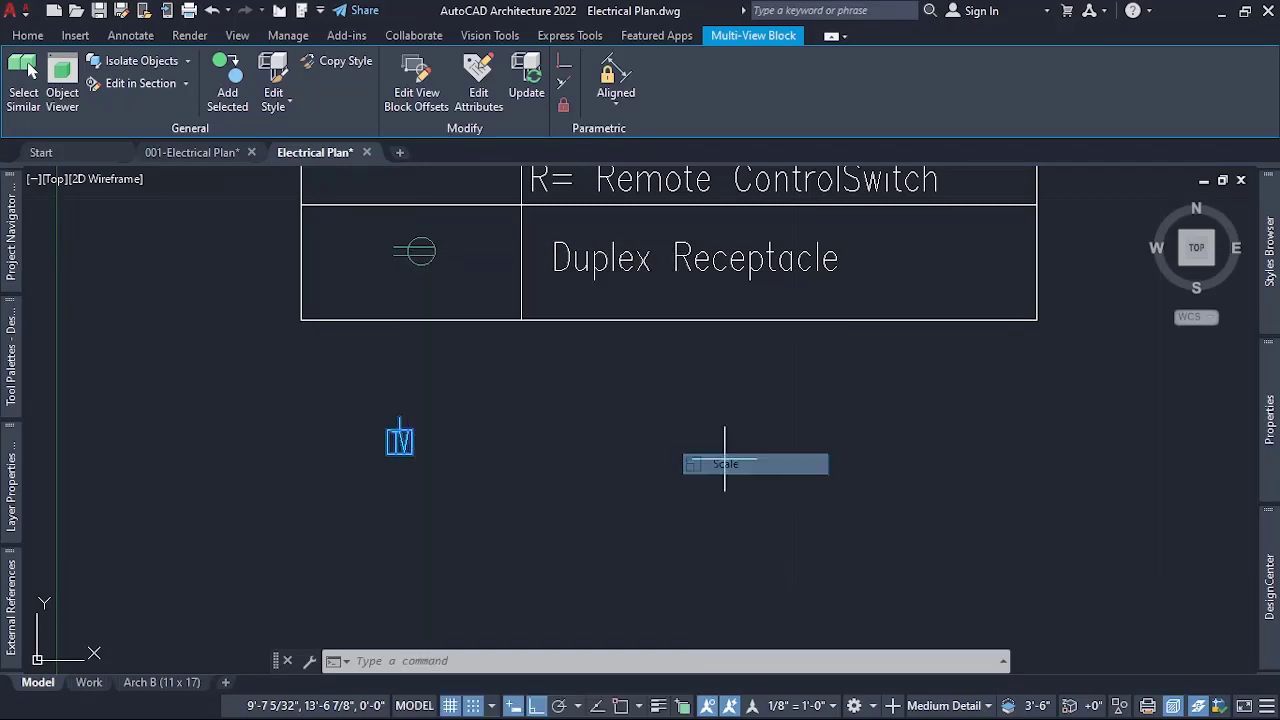
click(411, 453)
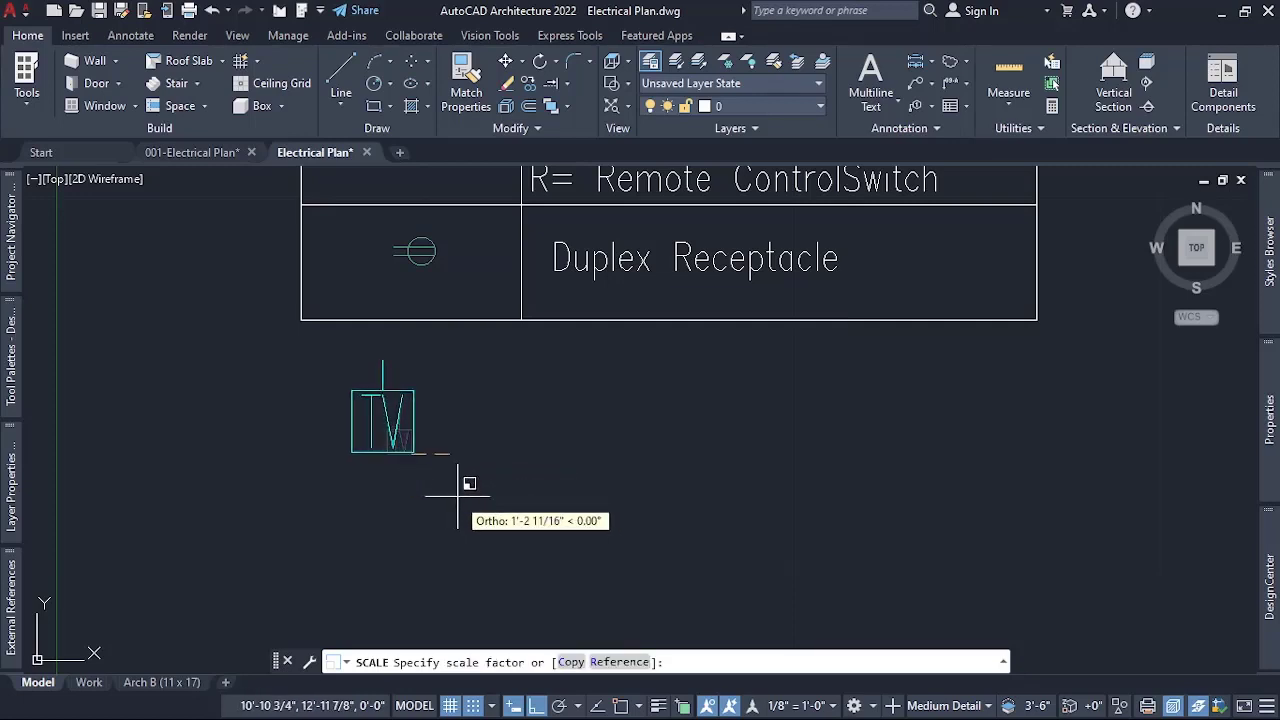
click(487, 485)
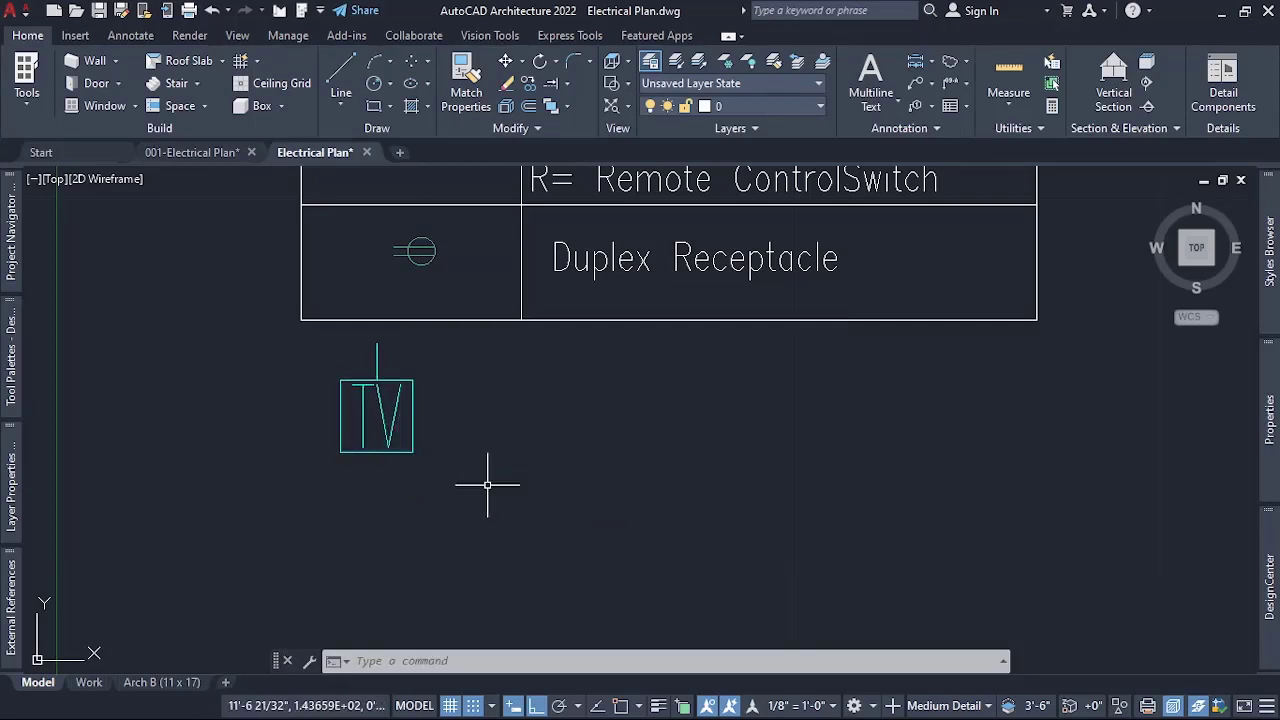
Shift the enlarged TV symbol slightly right so it sits under the duplex receptacle symbol in the legend's symbol column.
click(413, 420)
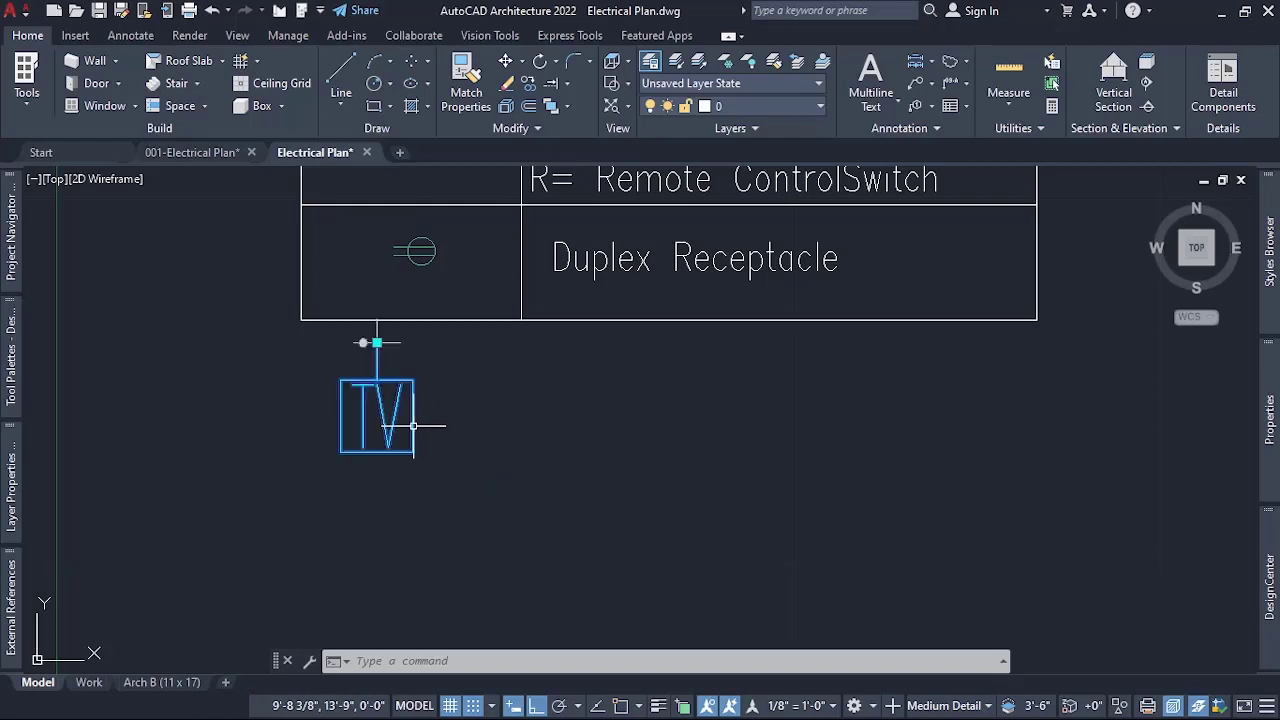
click(377, 343)
click(400, 342)
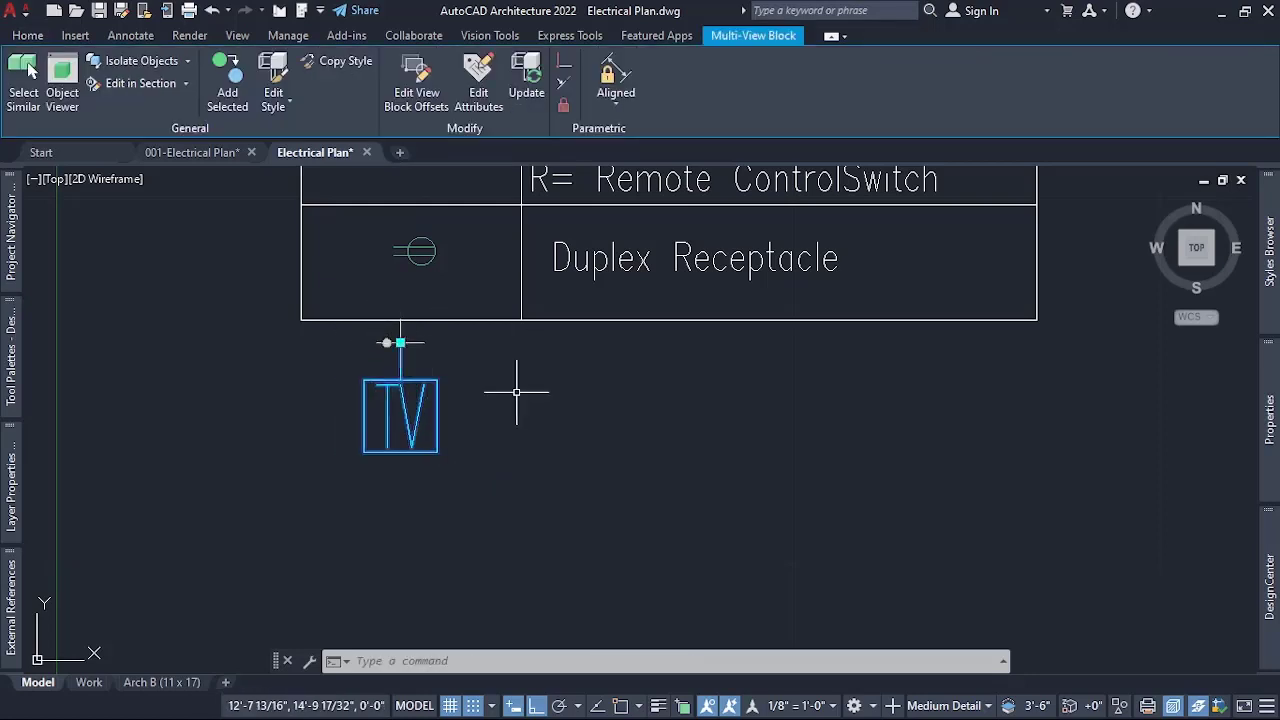
scroll(530, 385, down, 2)
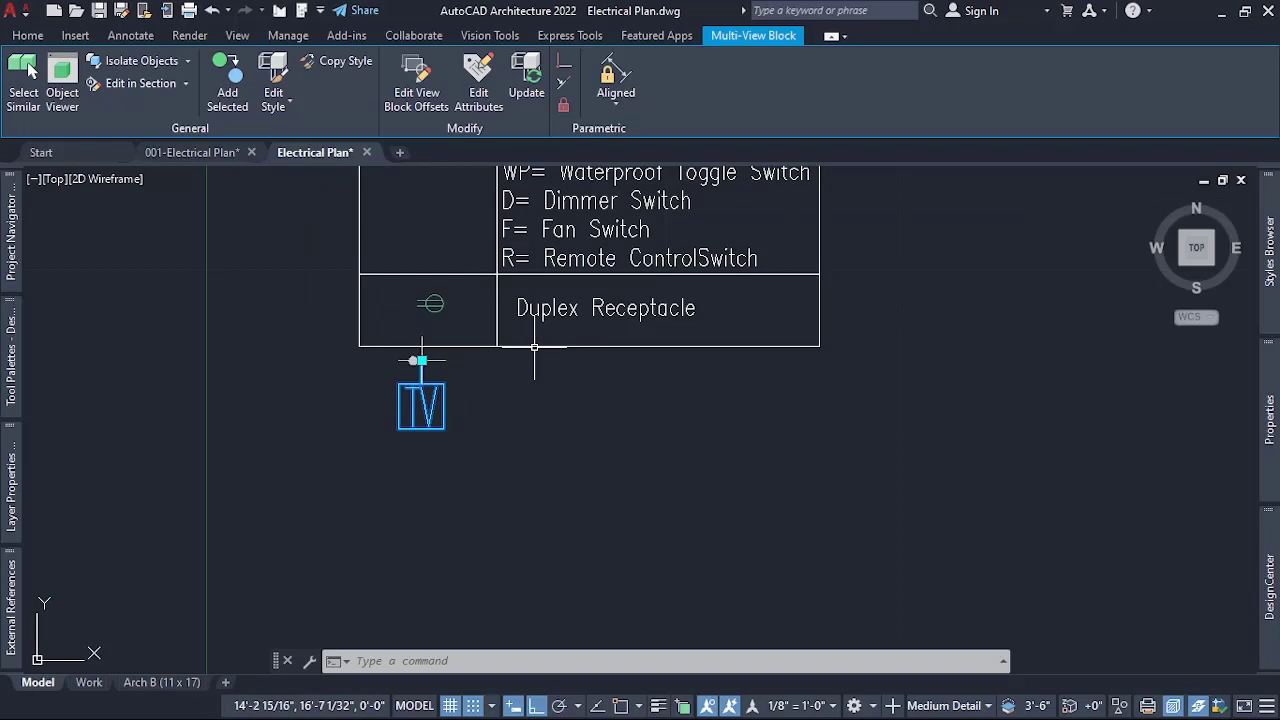
key(Escape)
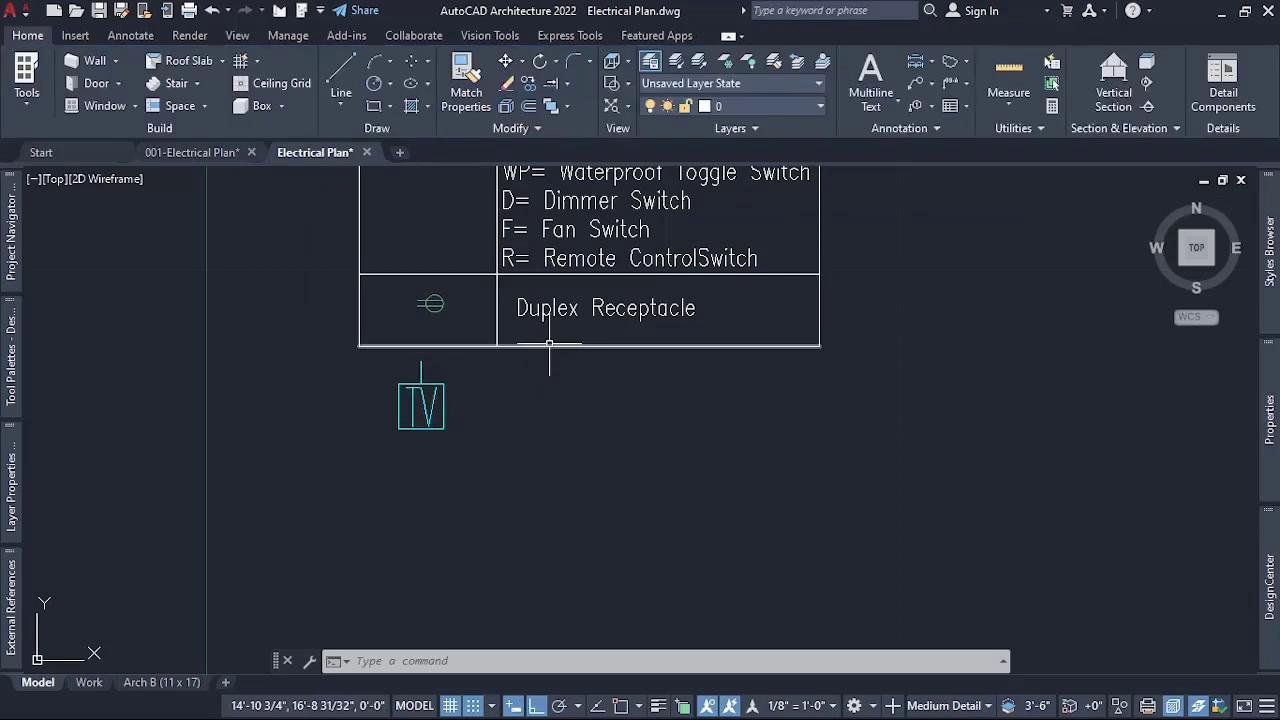
Copy the legend's bottom border line straight down to just below the TV symbol.
click(549, 344)
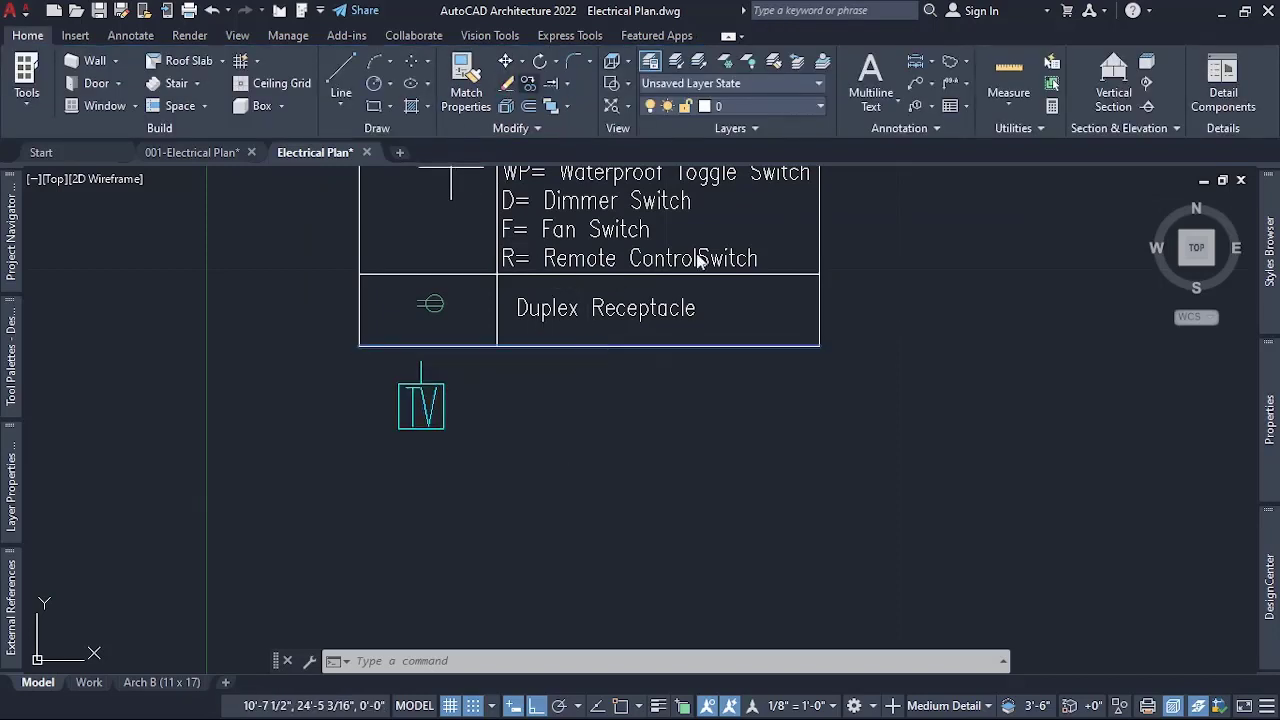
text(co)
key(Return)
click(851, 352)
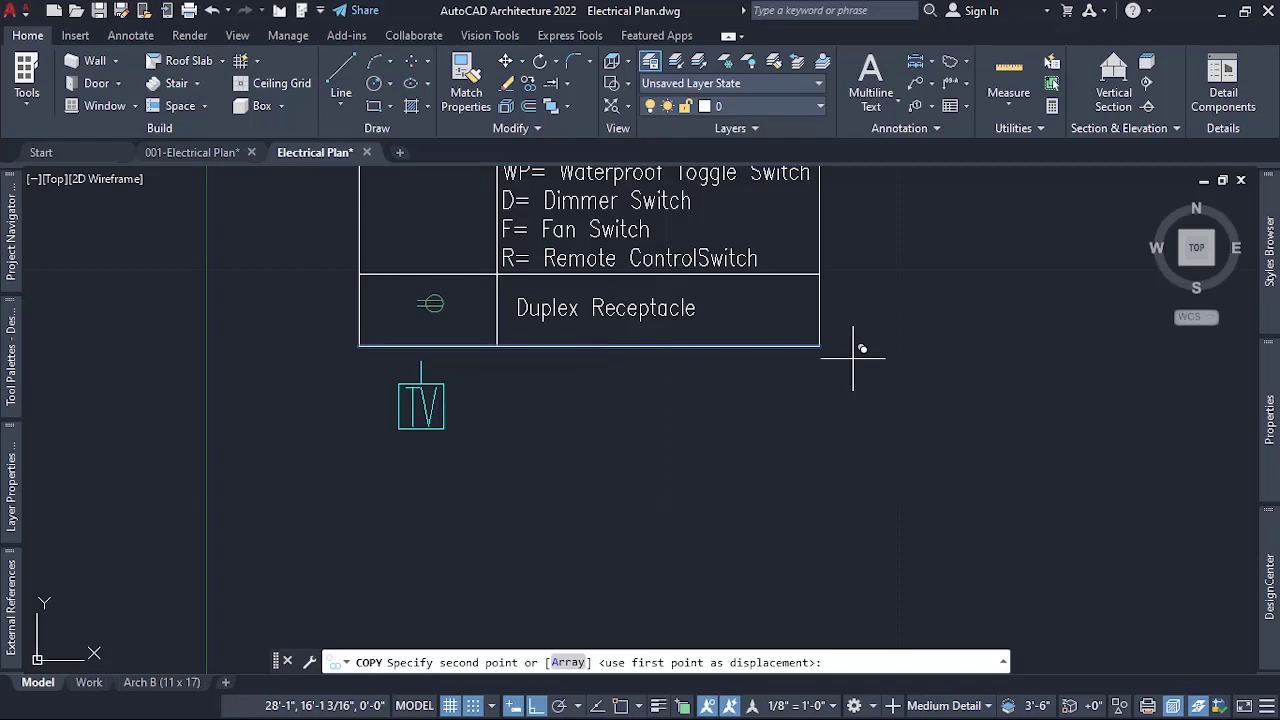
click(855, 450)
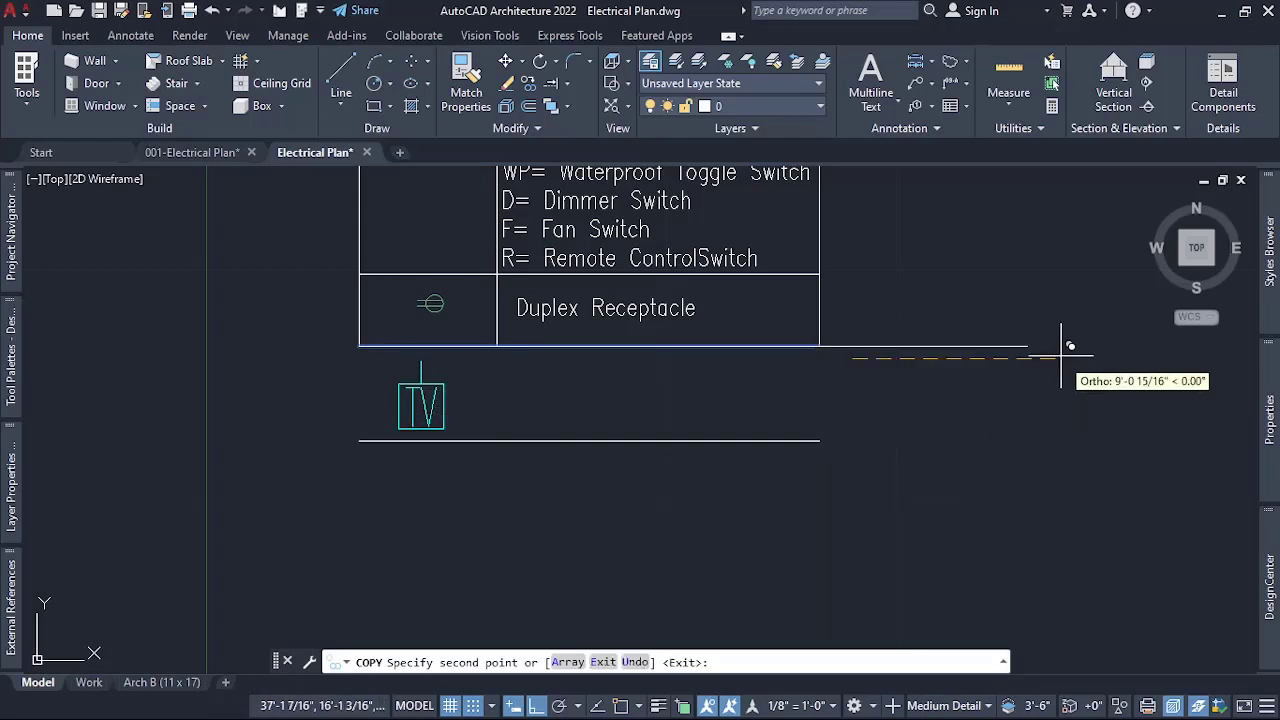
key(Return)
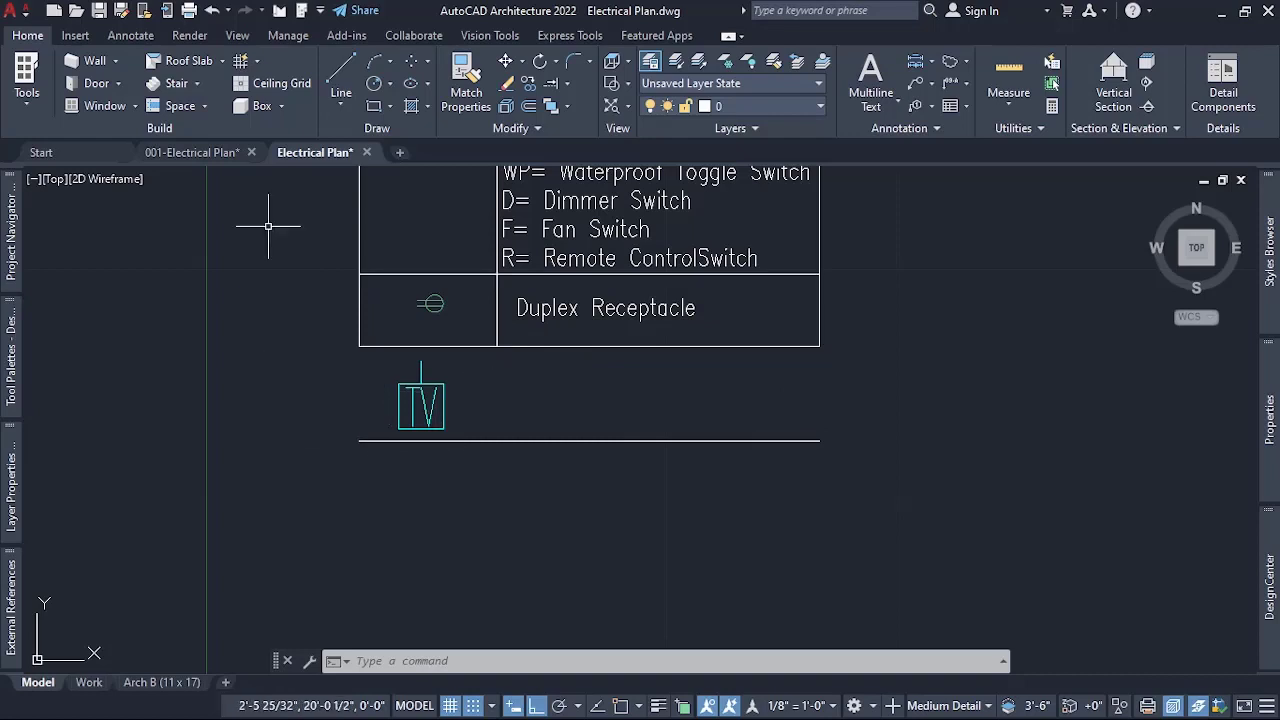
Extend the legend's two outer vertical borders and its column divider down to the copied bottom line, enclosing the TV row.
click(567, 86)
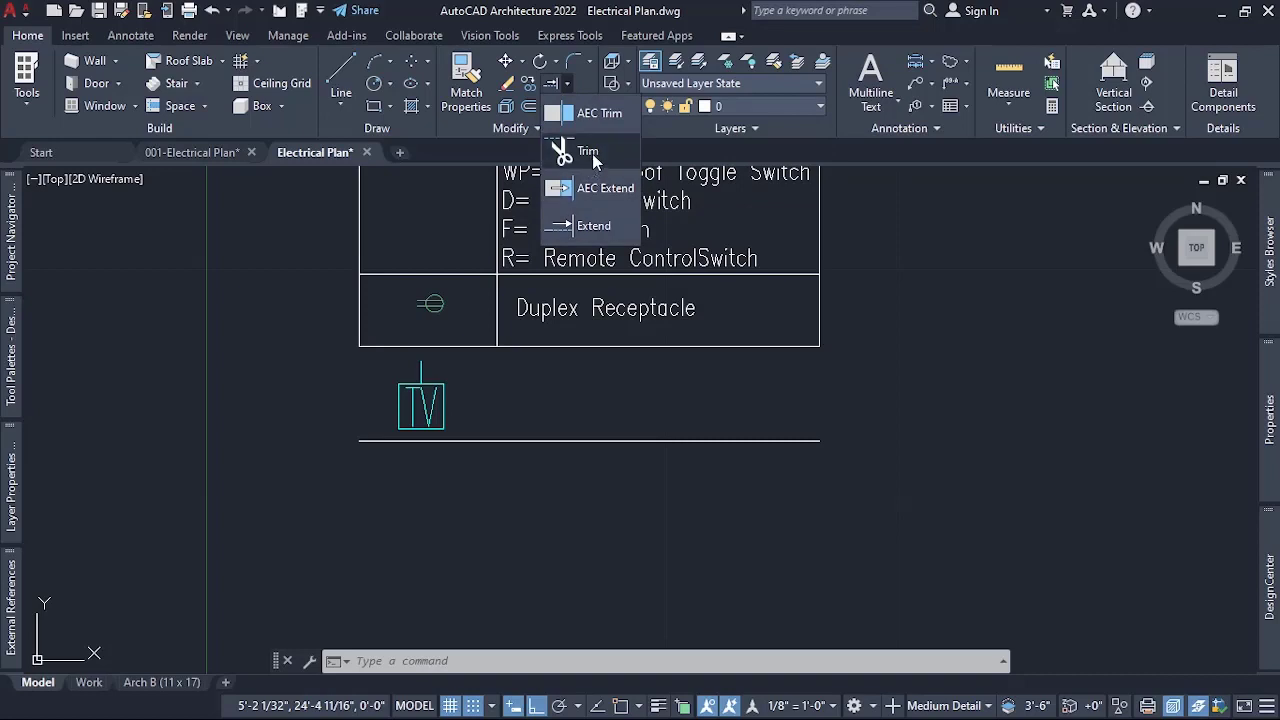
click(593, 226)
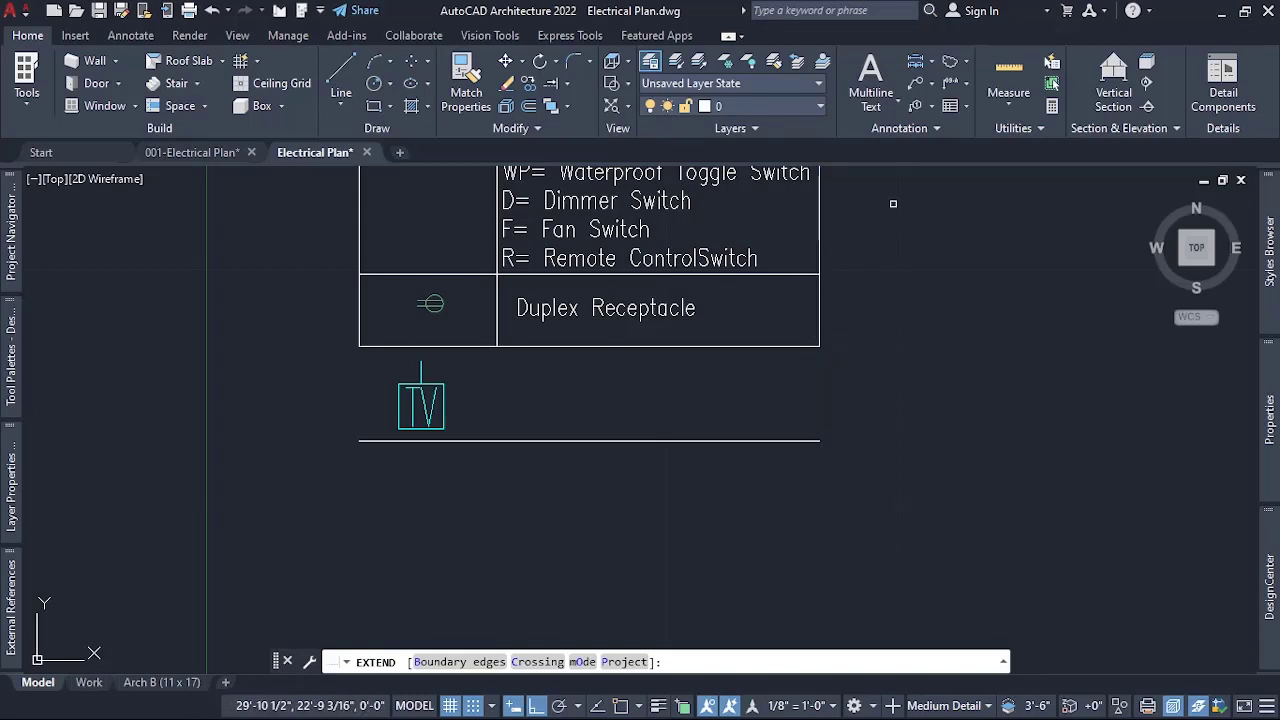
click(780, 276)
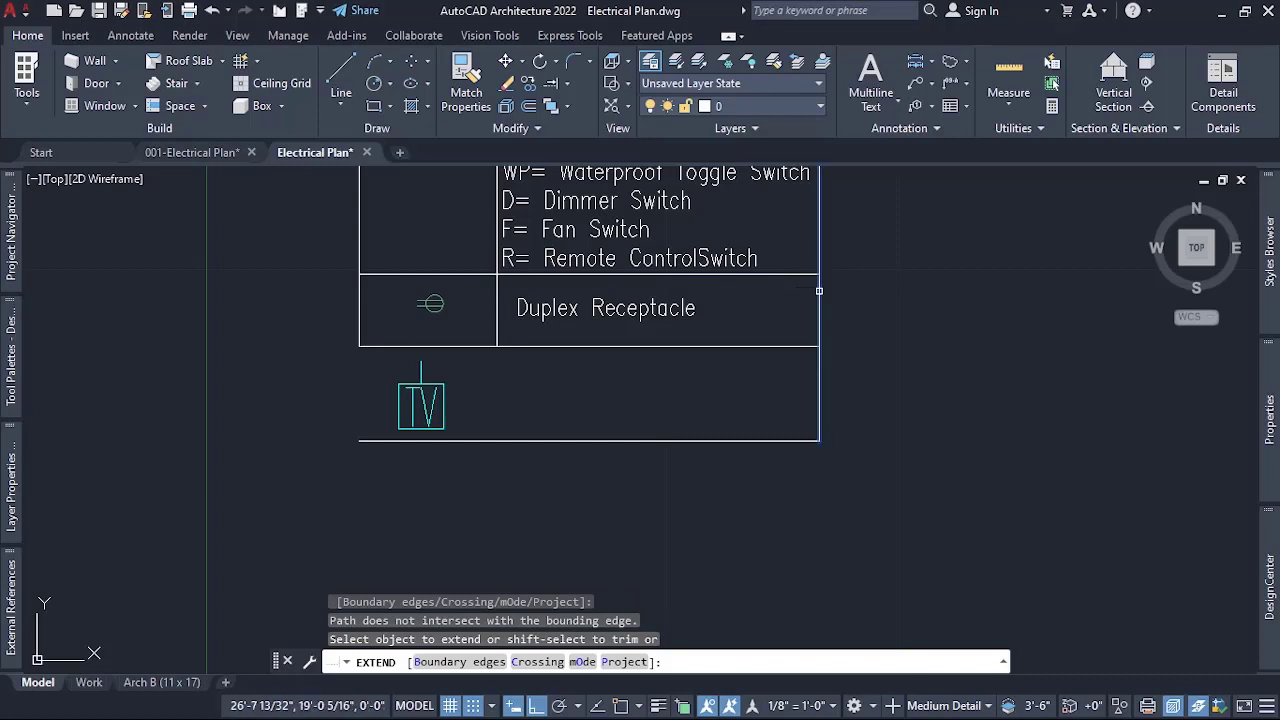
click(797, 431)
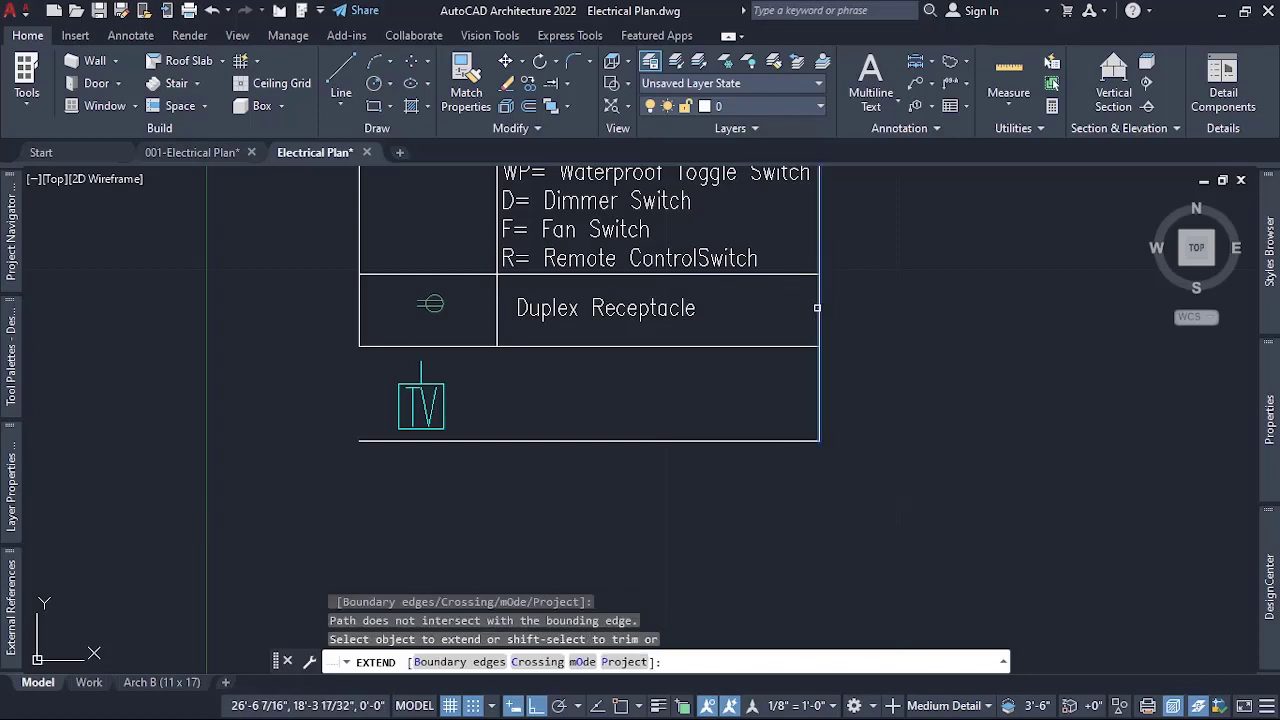
click(817, 308)
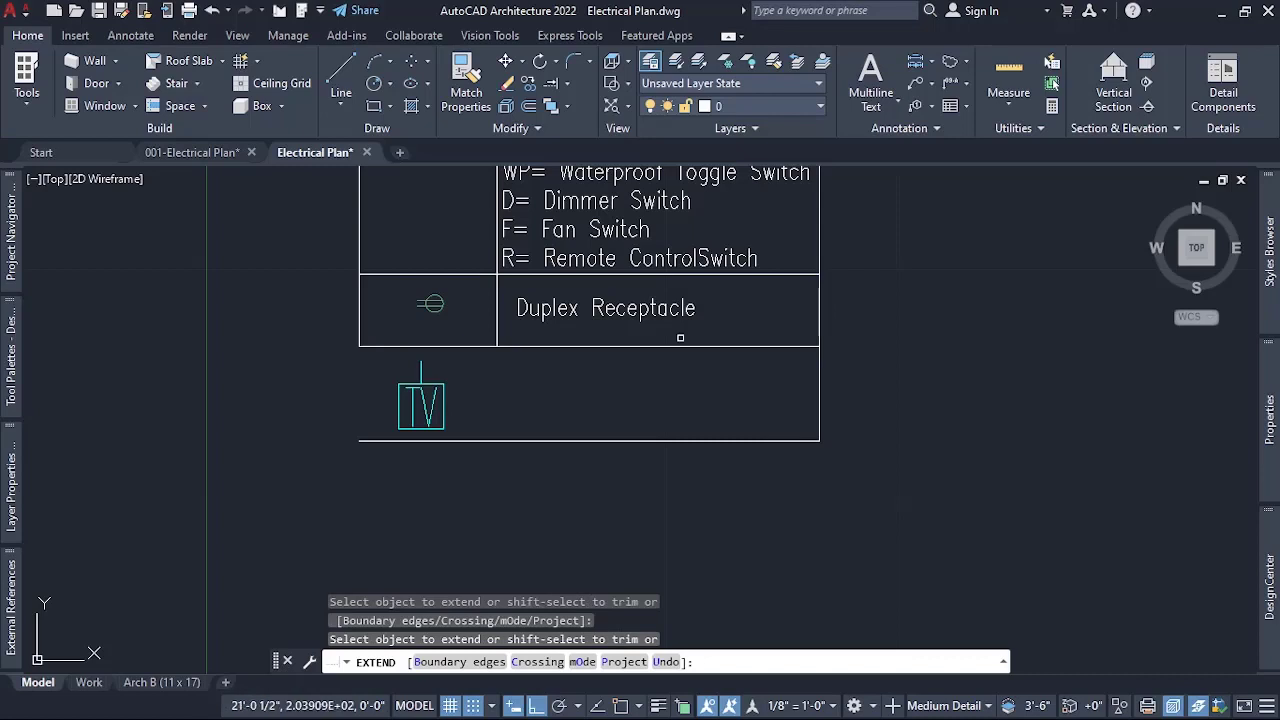
click(494, 311)
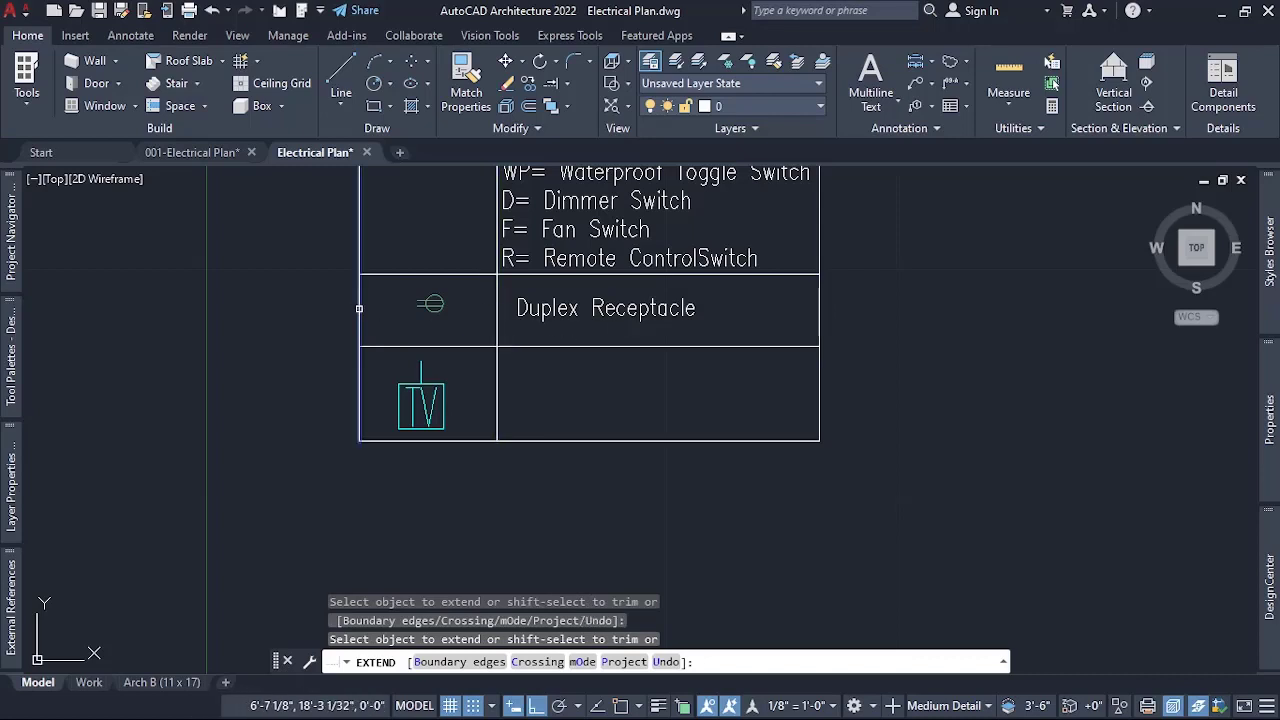
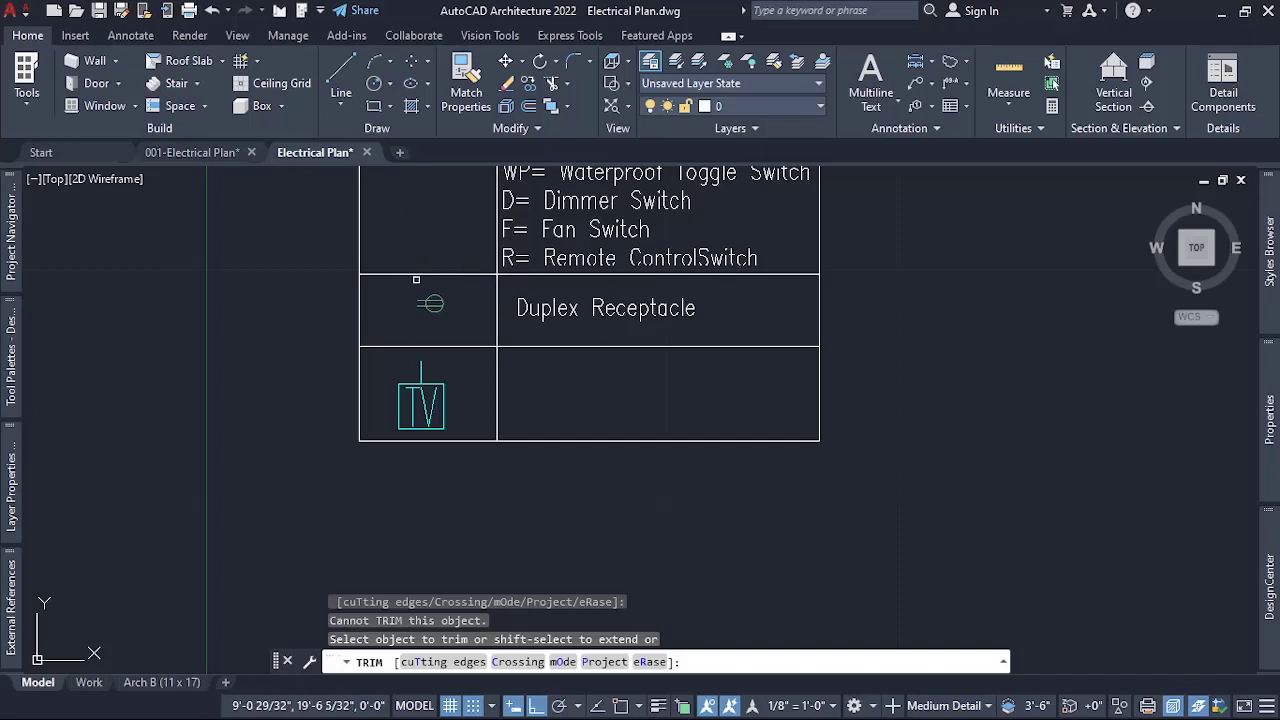
key(Escape)
Copy the Duplex Receptacle description text straight down into the TV row's description cell.
scroll(294, 537, down, 2)
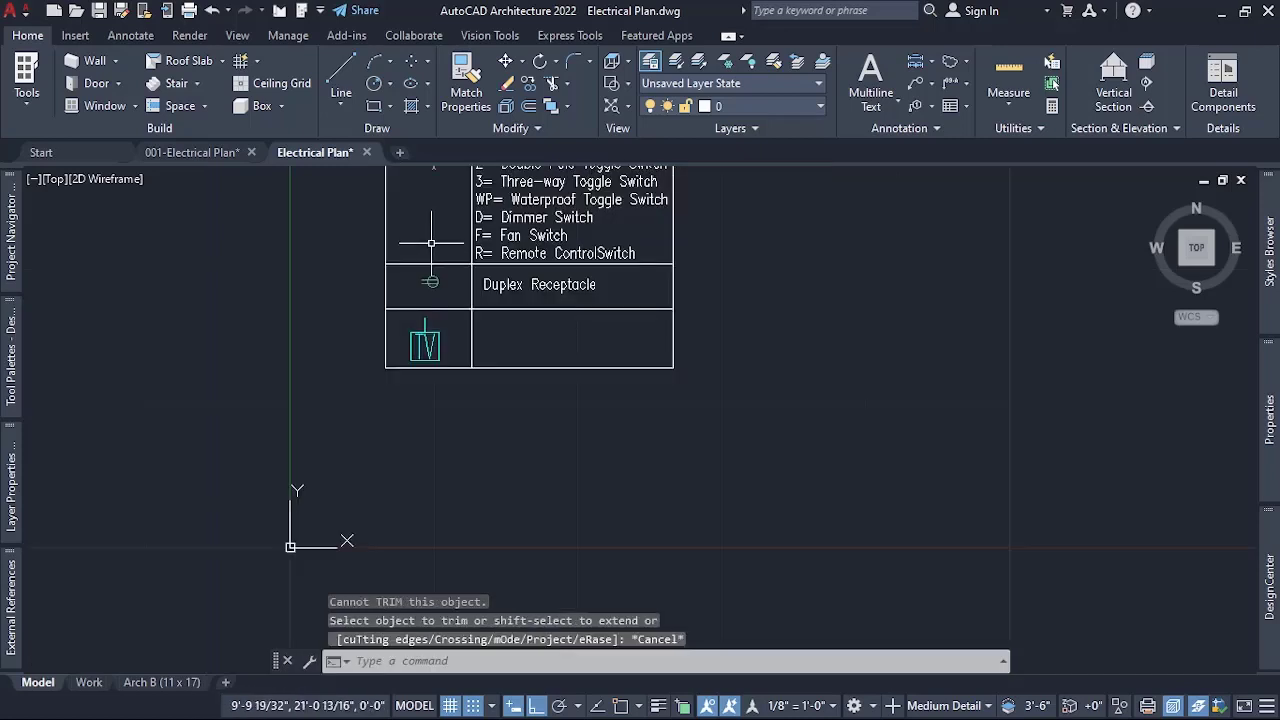
scroll(453, 287, up, 2)
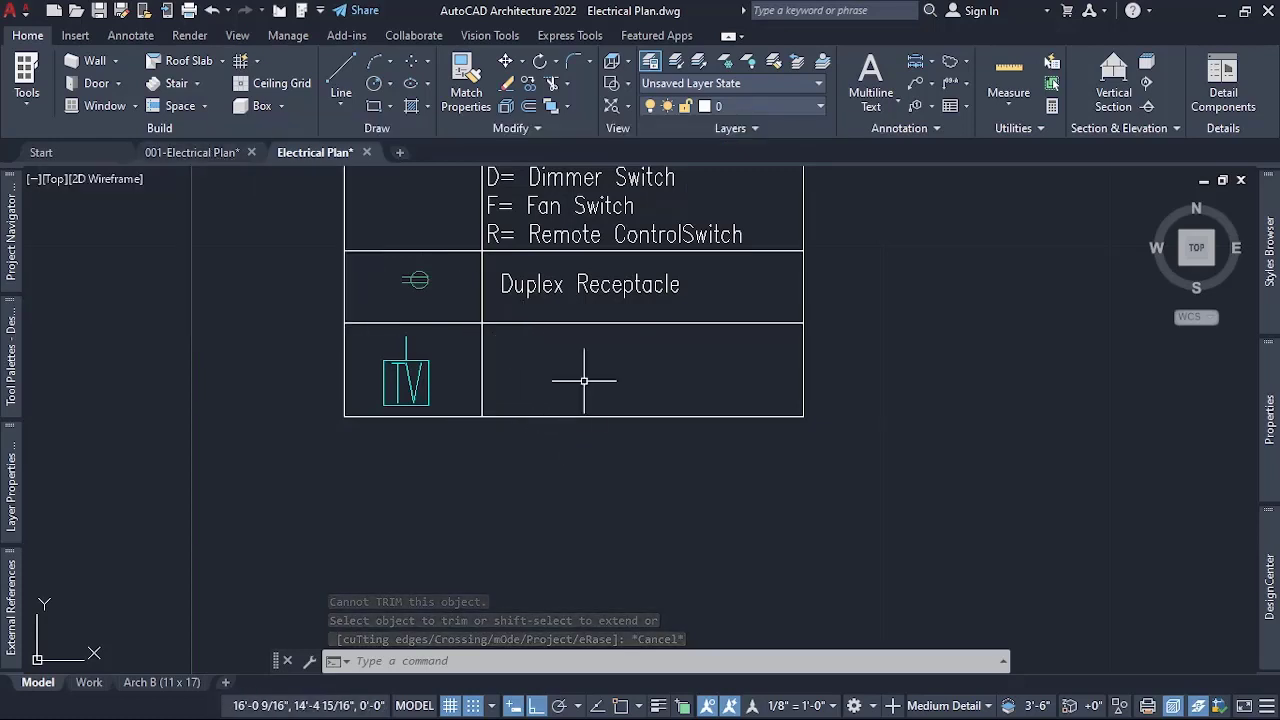
key(Escape)
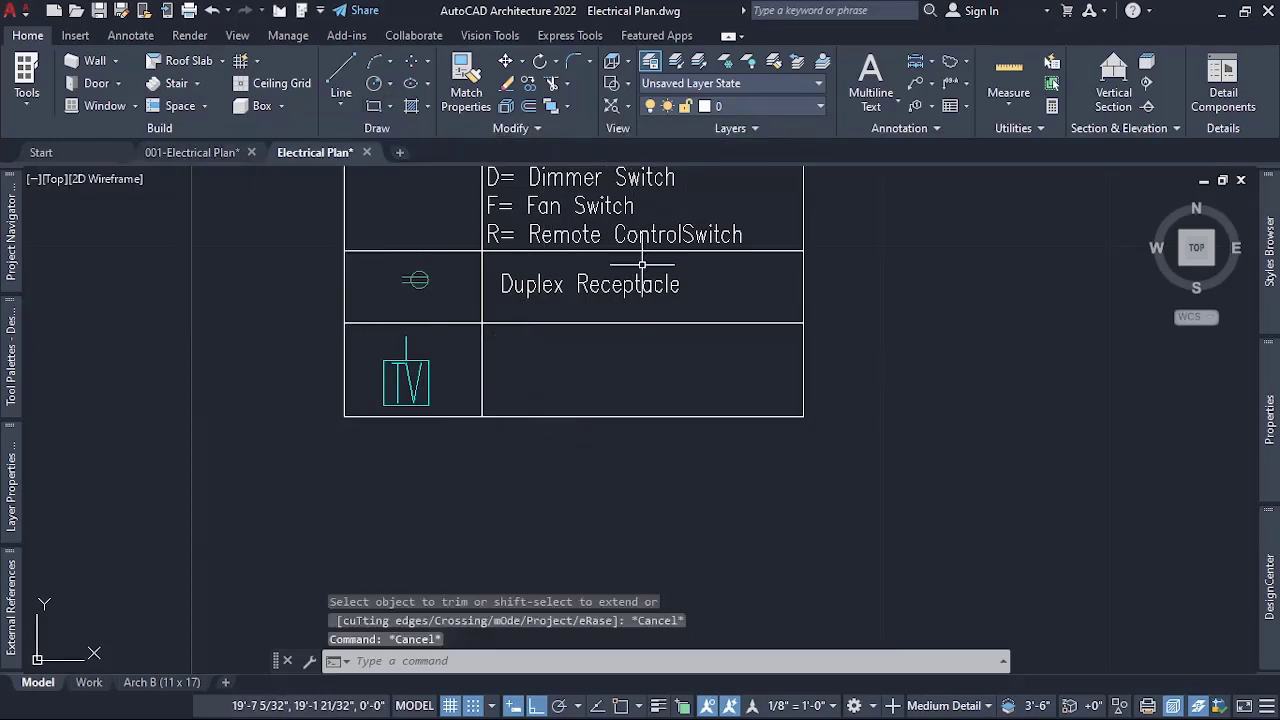
click(605, 284)
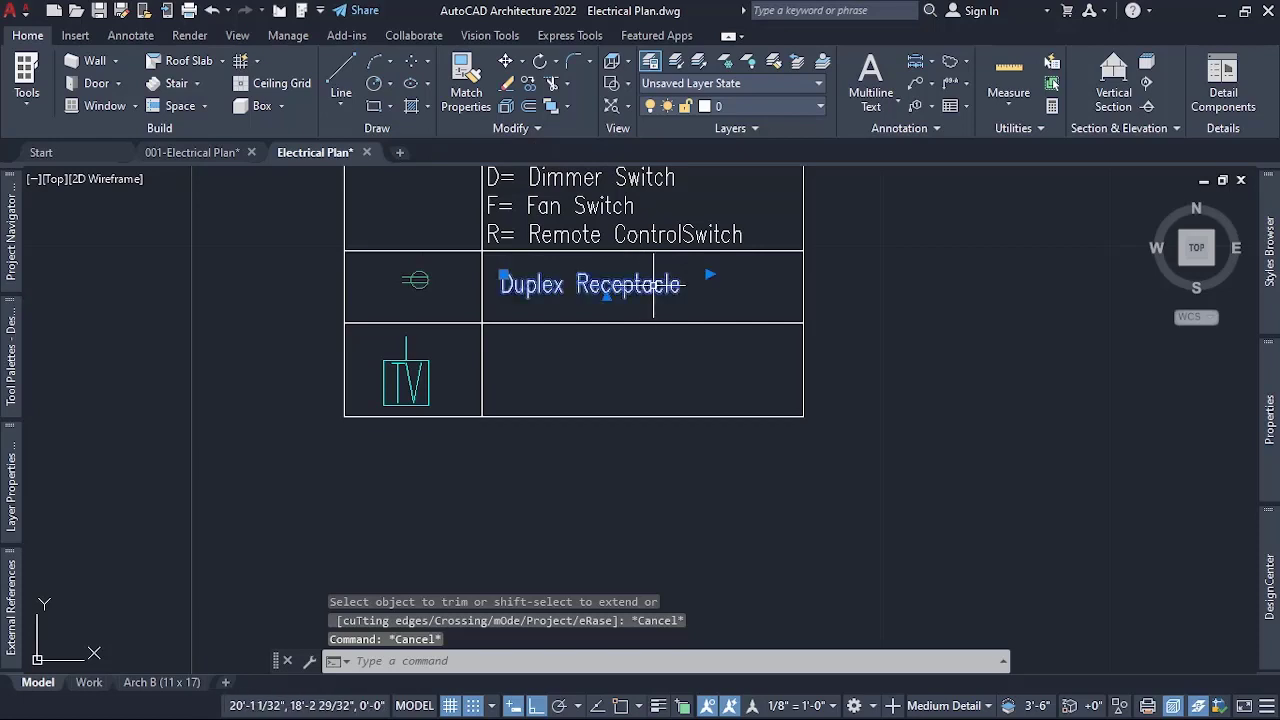
click(526, 88)
click(753, 285)
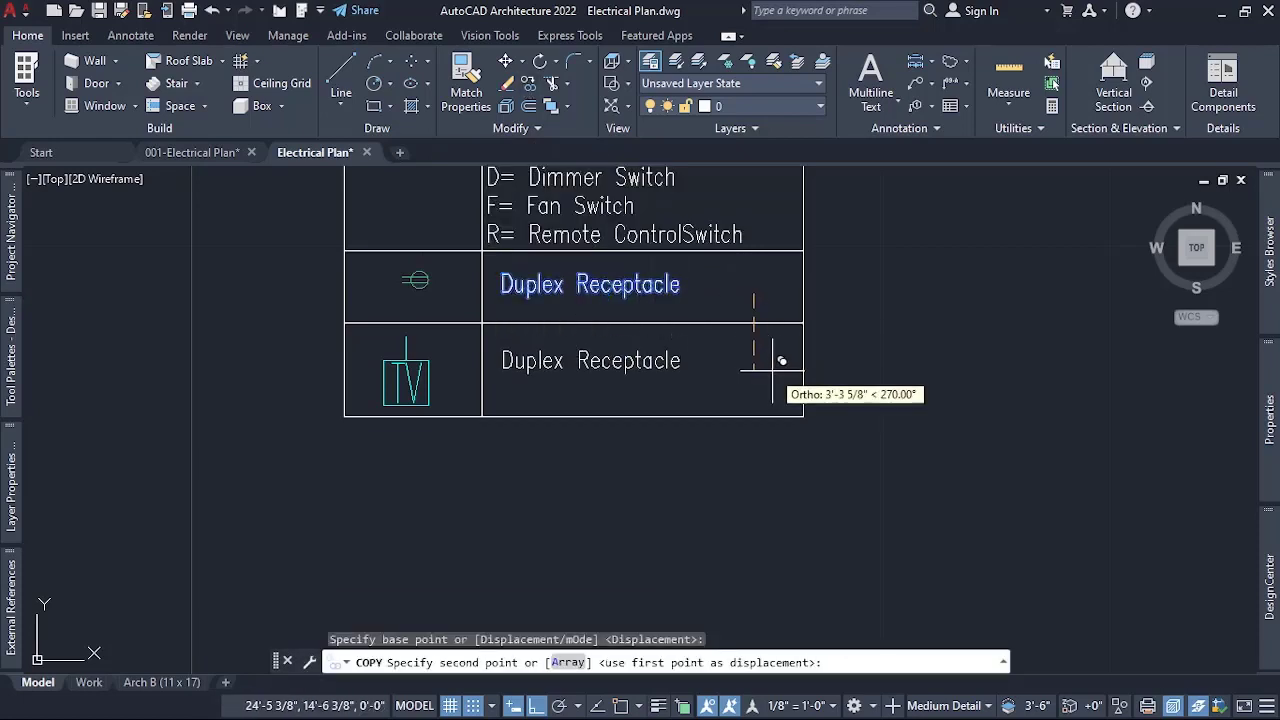
click(776, 363)
key(Escape)
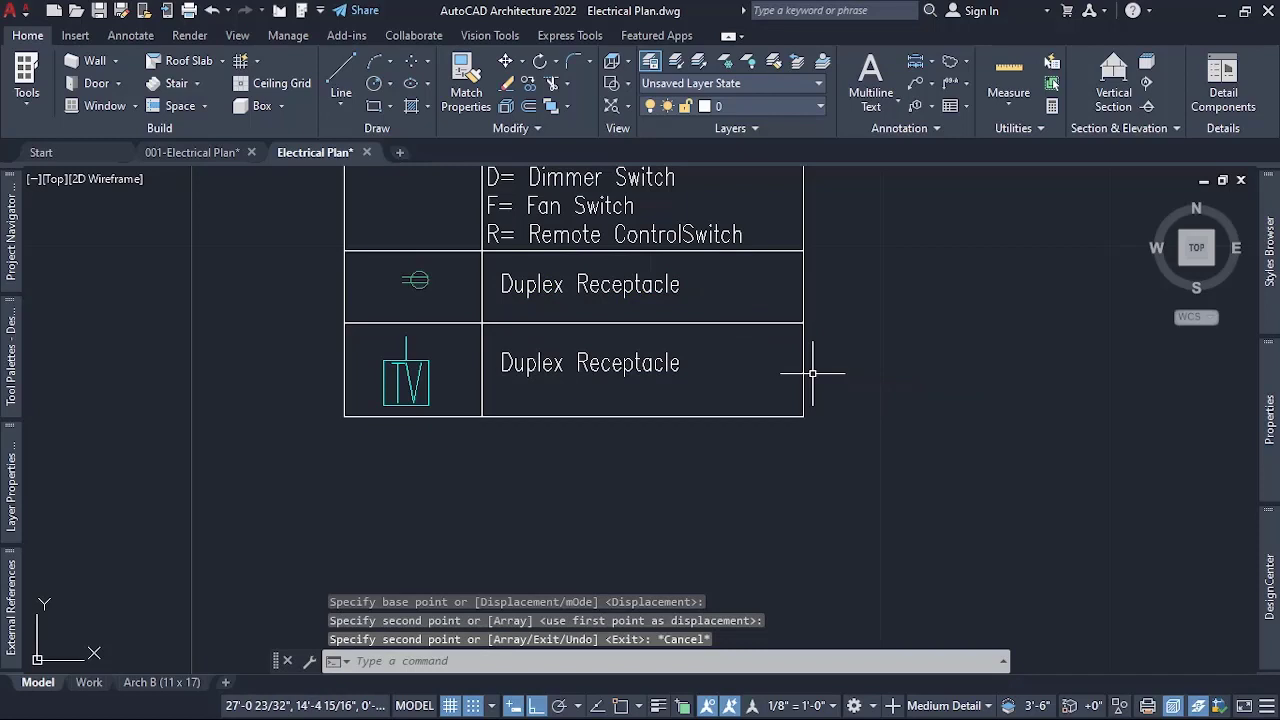
Replace the copied description in the TV row with "Communication. Television", wrapped onto two lines.
click(675, 362)
double_click(716, 362)
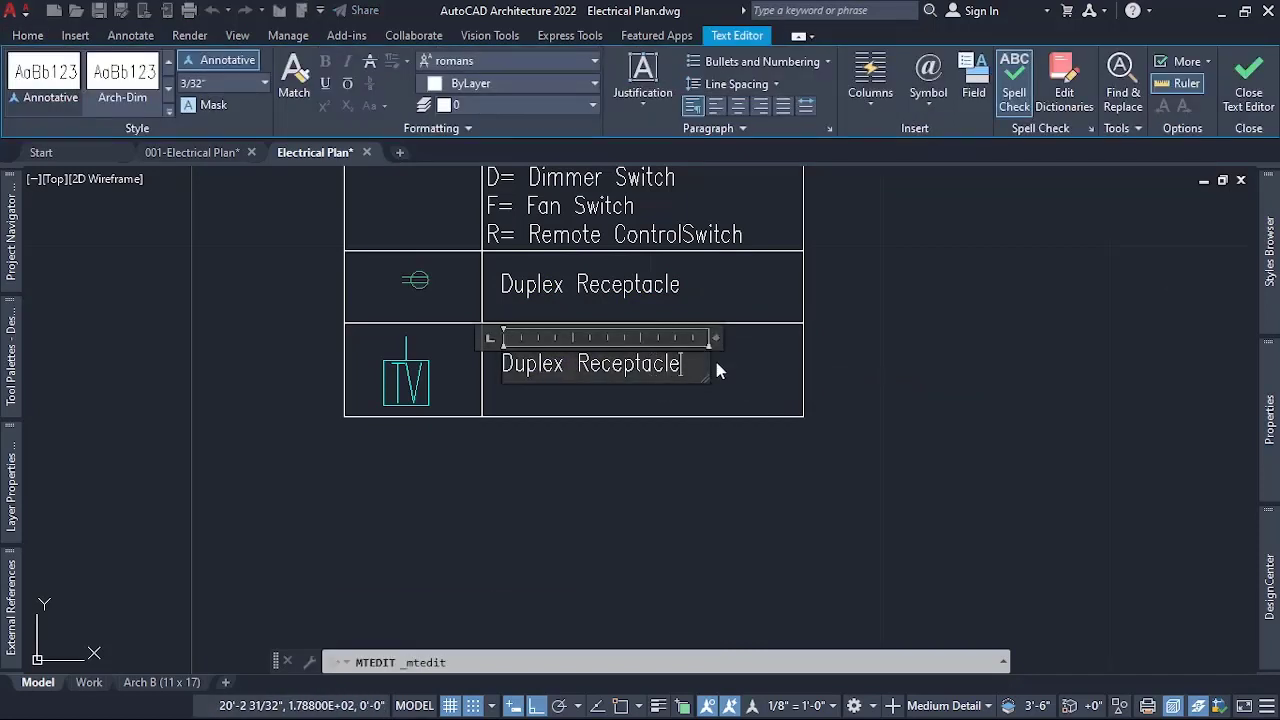
key(BackSpace)
key(BackSpace)
key(BackSpace)
key(BackSpace)
key(BackSpace)
key(BackSpace)
key(BackSpace)
key(BackSpace)
key(BackSpace)
key(BackSpace)
key(BackSpace)
key(BackSpace)
key(BackSpace)
key(BackSpace)
key(BackSpace)
key(BackSpace)
key(BackSpace)
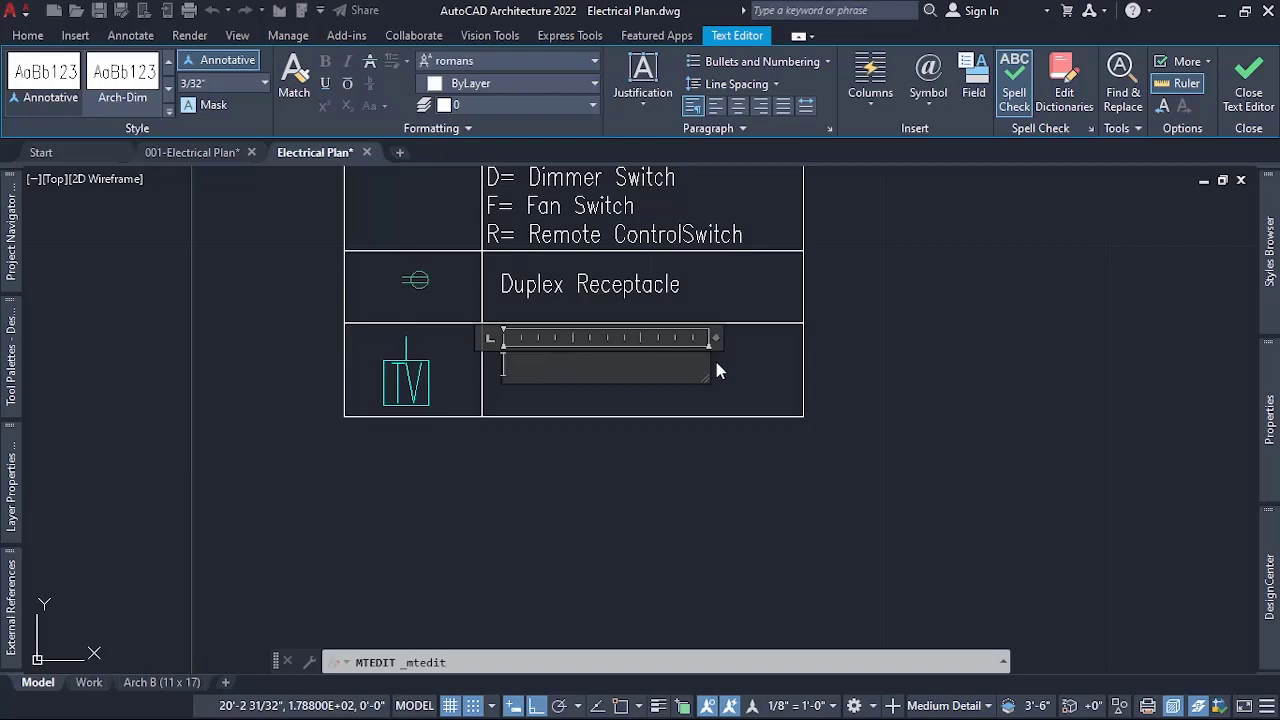
text(Communicat)
key(BackSpace)
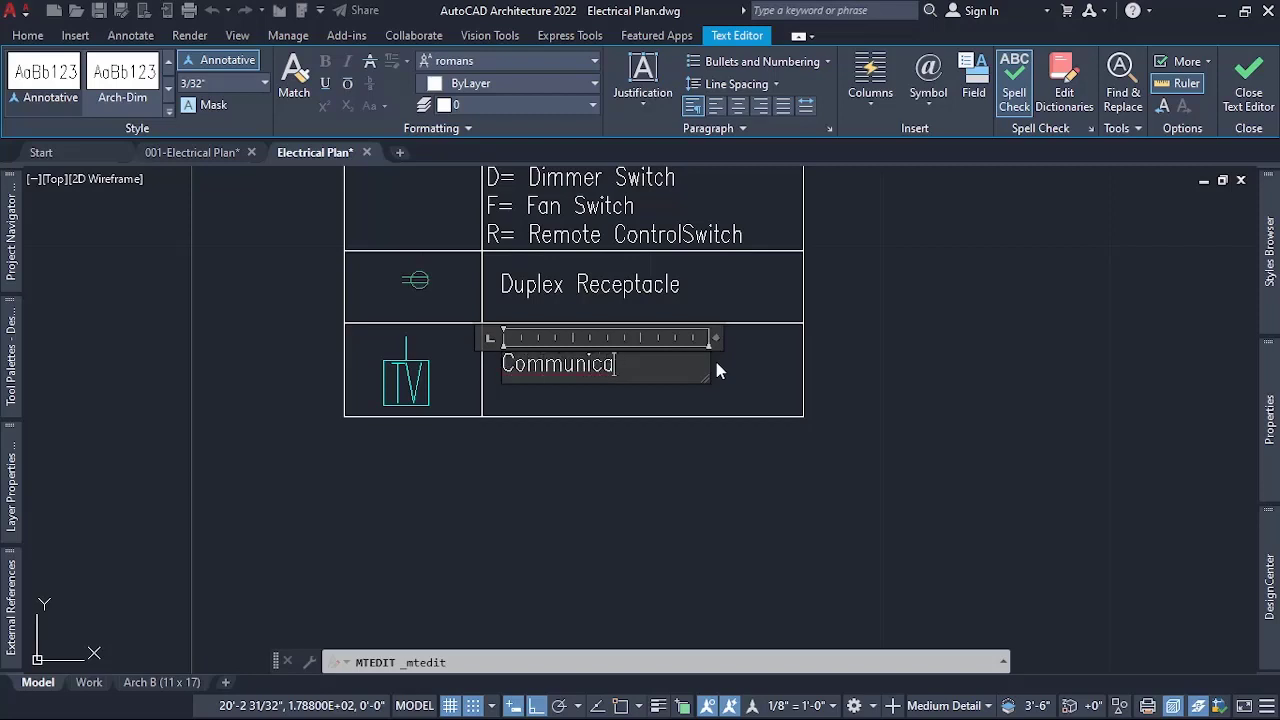
text(tio)
text(n.)
text(Television)
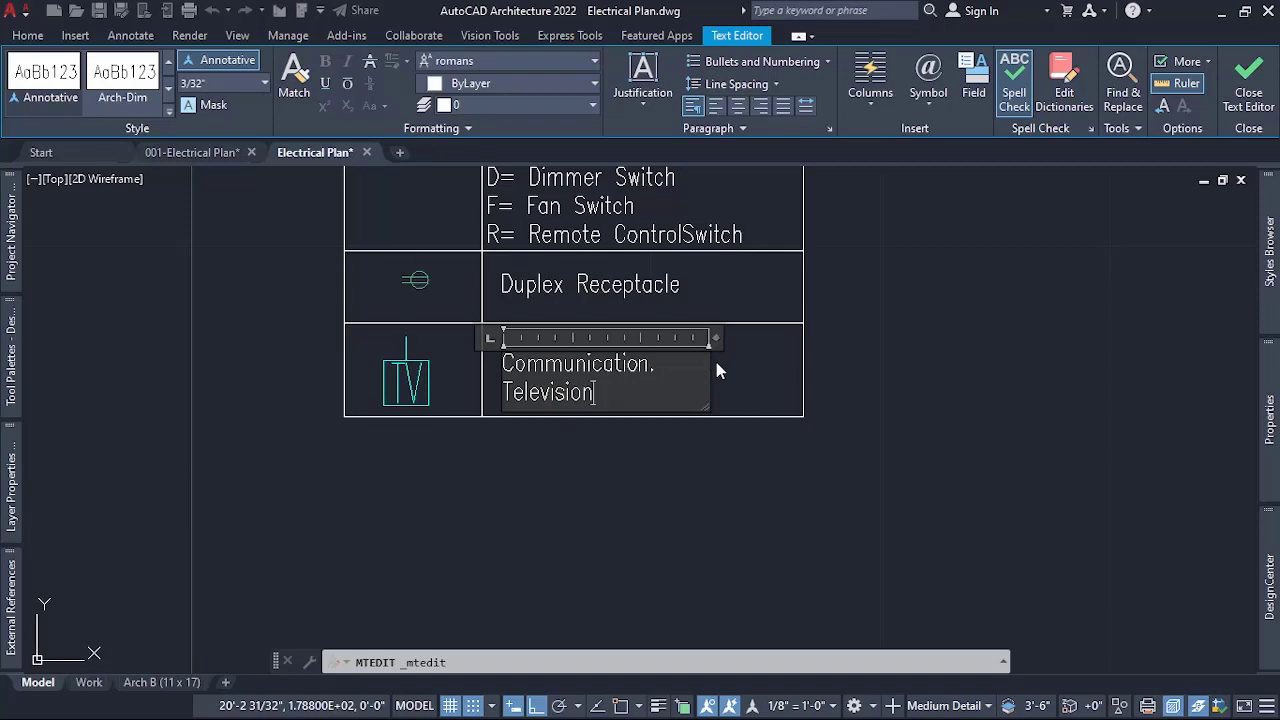
click(776, 378)
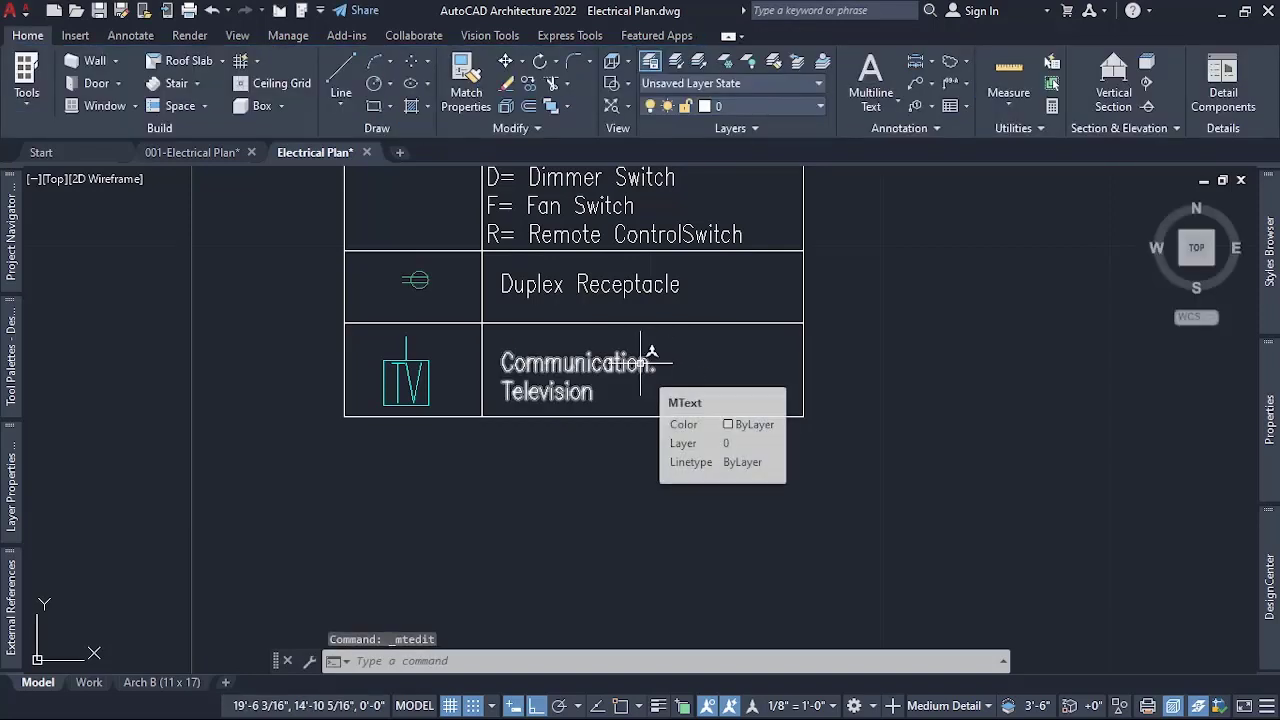
Examine the whole electrical plan legend, including its symbols, descriptions and new TV row.
scroll(502, 533, down, 2)
scroll(530, 402, up, 1)
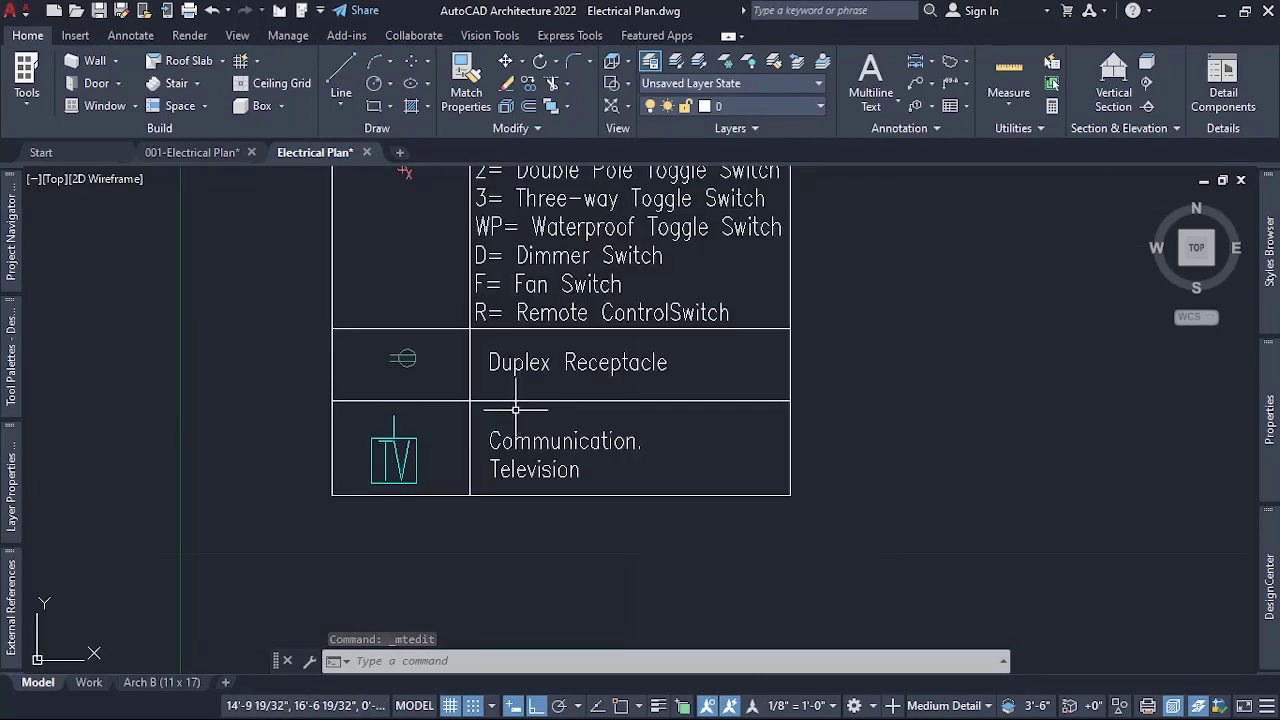
scroll(512, 440, down, 1)
scroll(514, 460, down, 1)
scroll(515, 460, down, 2)
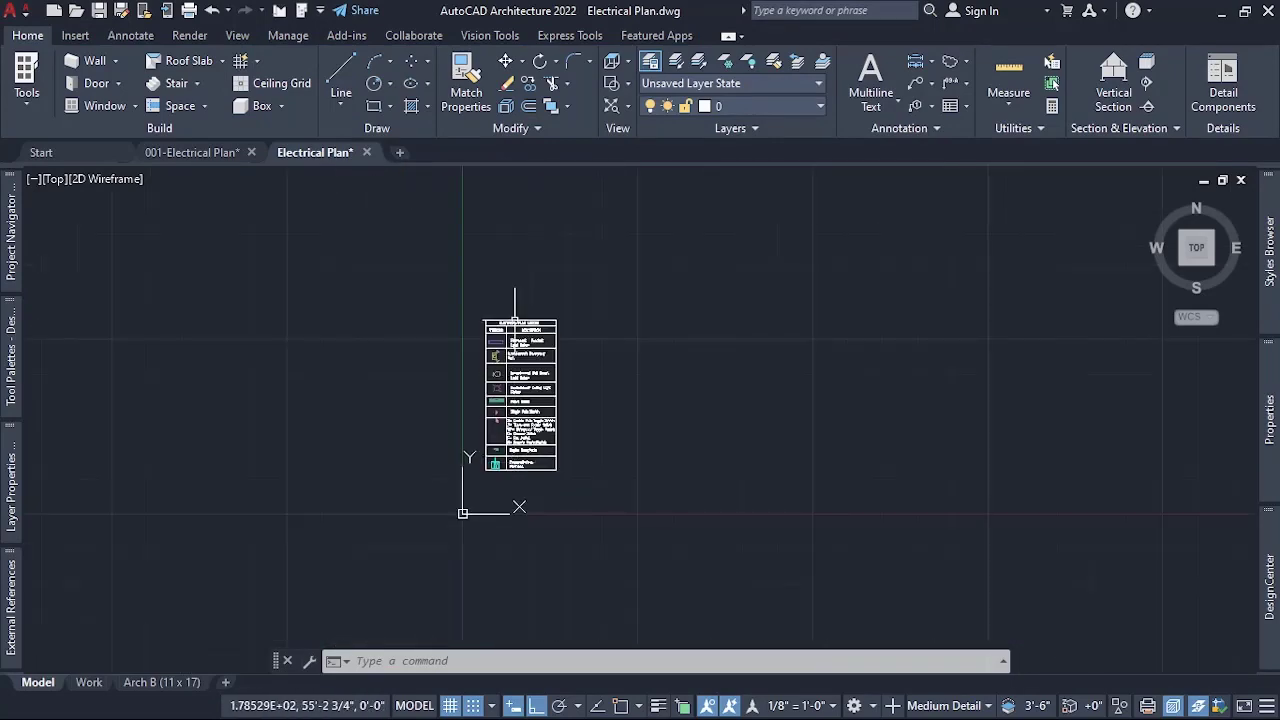
scroll(505, 480, up, 1)
scroll(497, 500, down, 1)
scroll(493, 527, up, 1)
scroll(493, 527, up, 1)
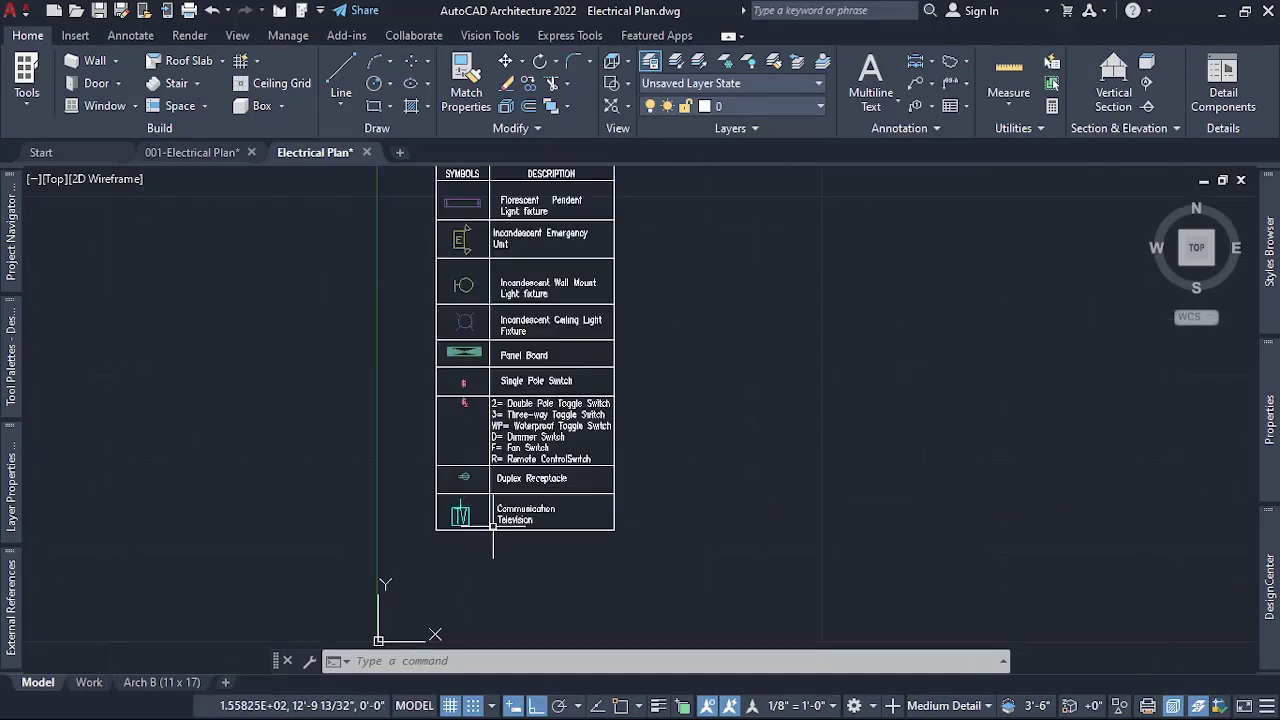
Copy the complete electrical plan legend, with all its symbols, descriptions and borders, from the Electrical Plan drawing to the clipboard.
scroll(500, 510, down, 1)
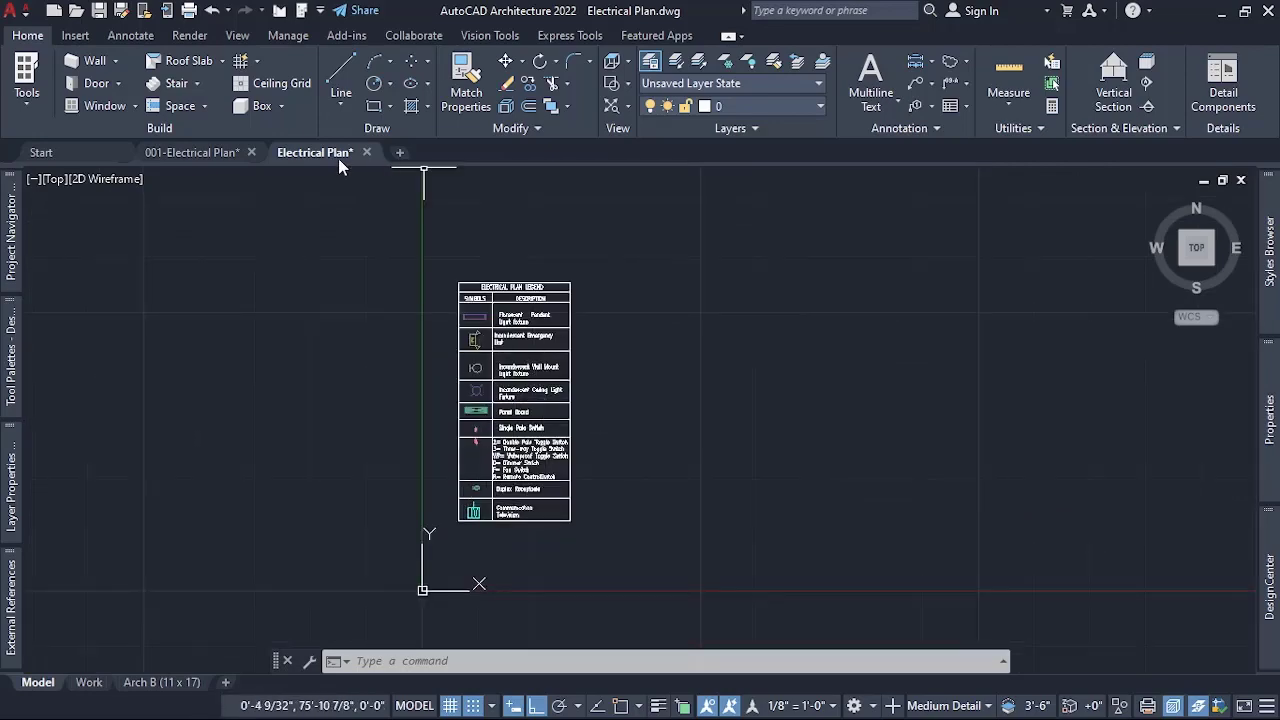
click(209, 154)
scroll(517, 340, down, 2)
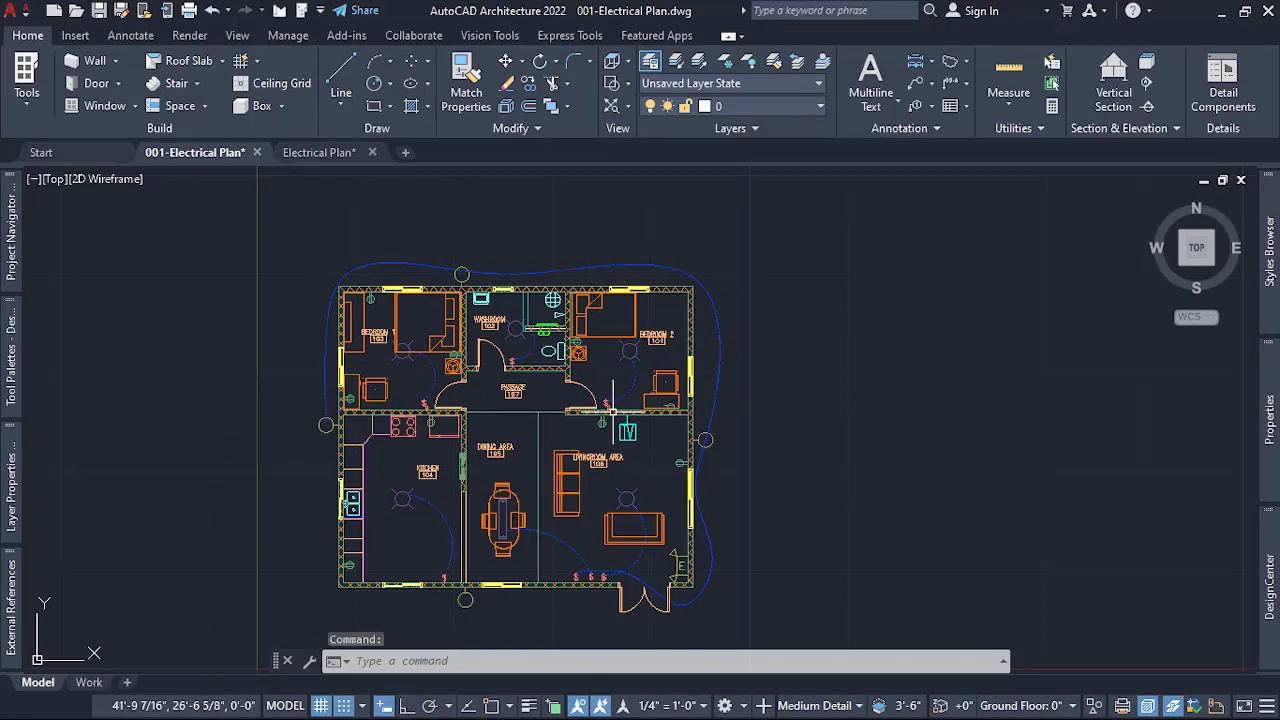
click(305, 157)
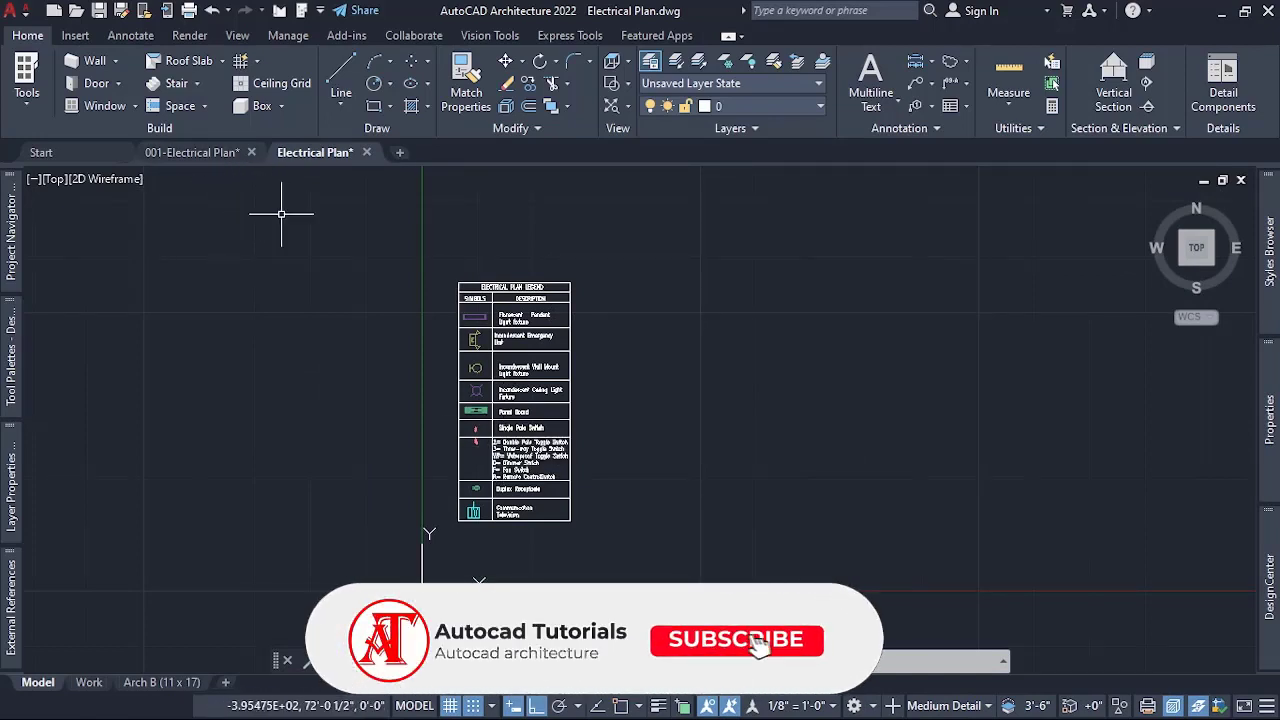
click(432, 260)
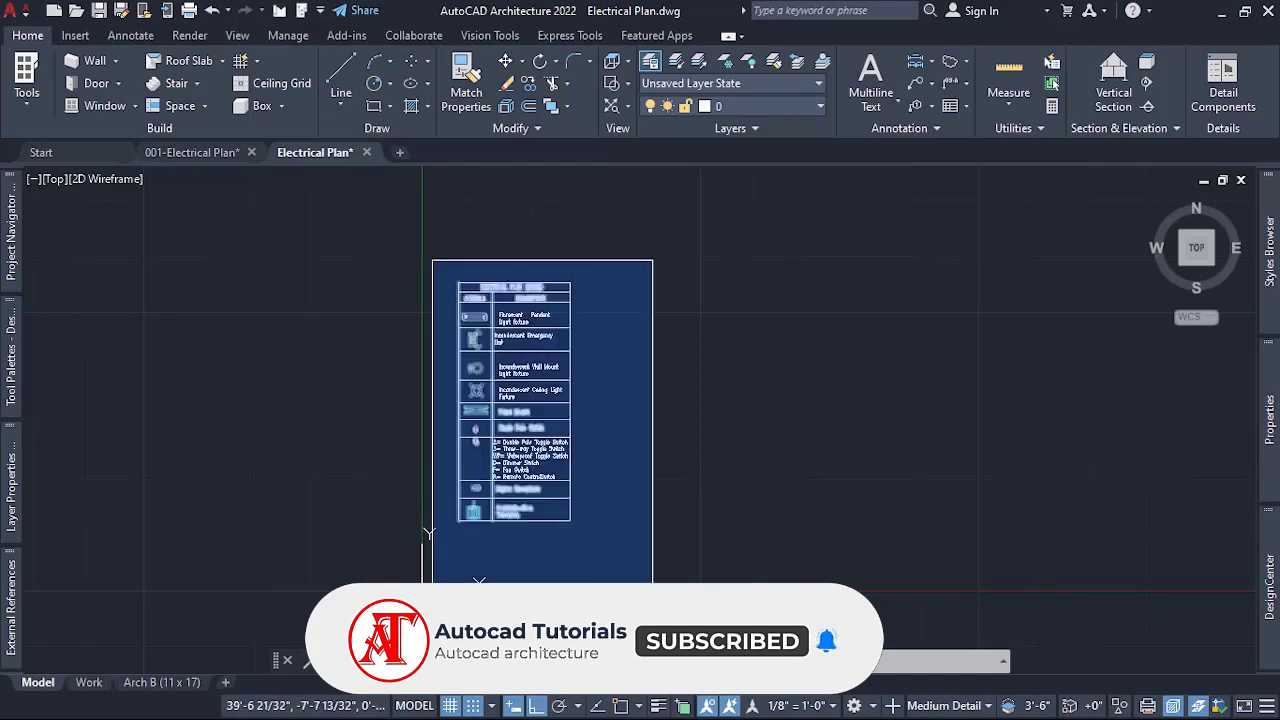
click(674, 566)
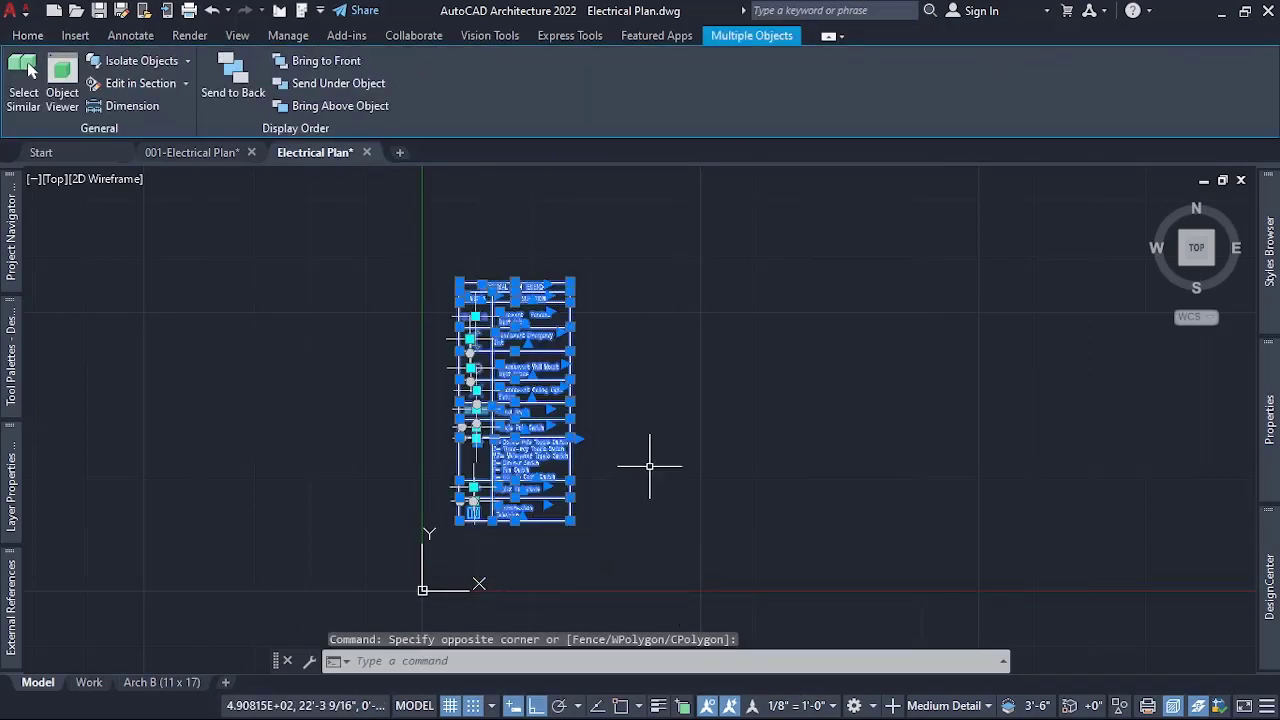
key(ctrl+c)
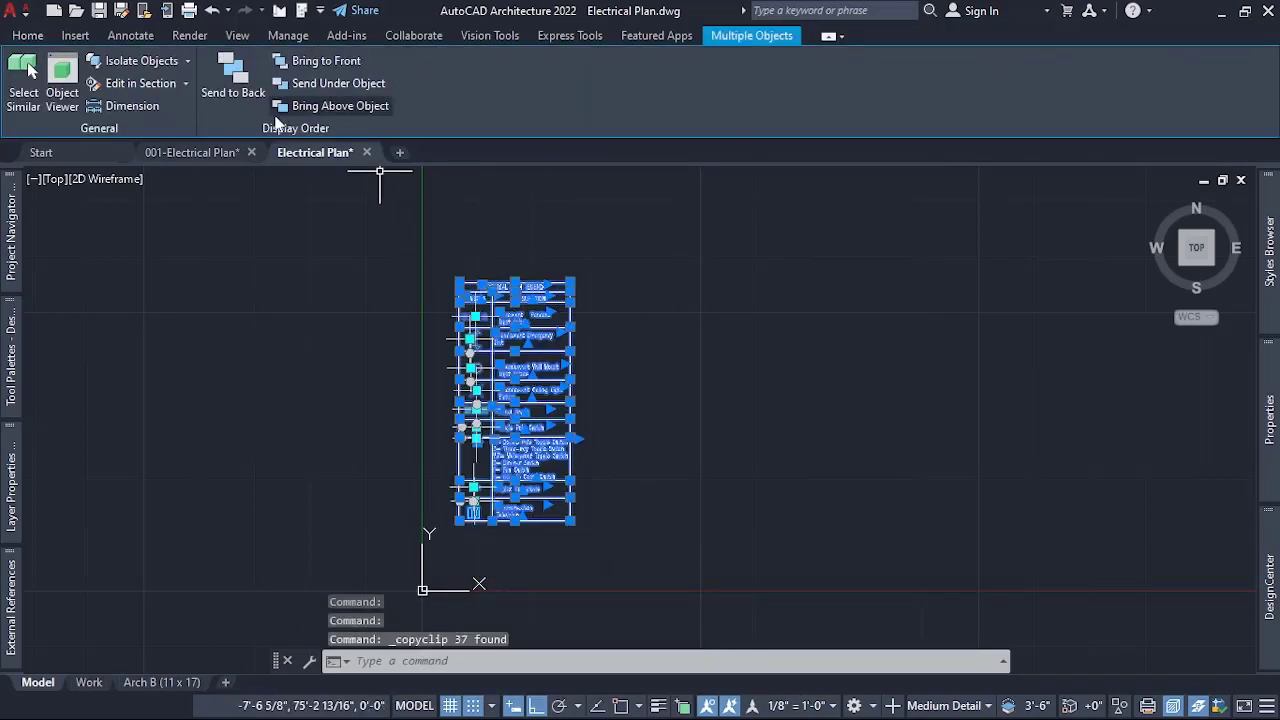
Paste the copied legend into the 001-Electrical Plan drawing, in the empty space to the right of the floor plan.
click(203, 152)
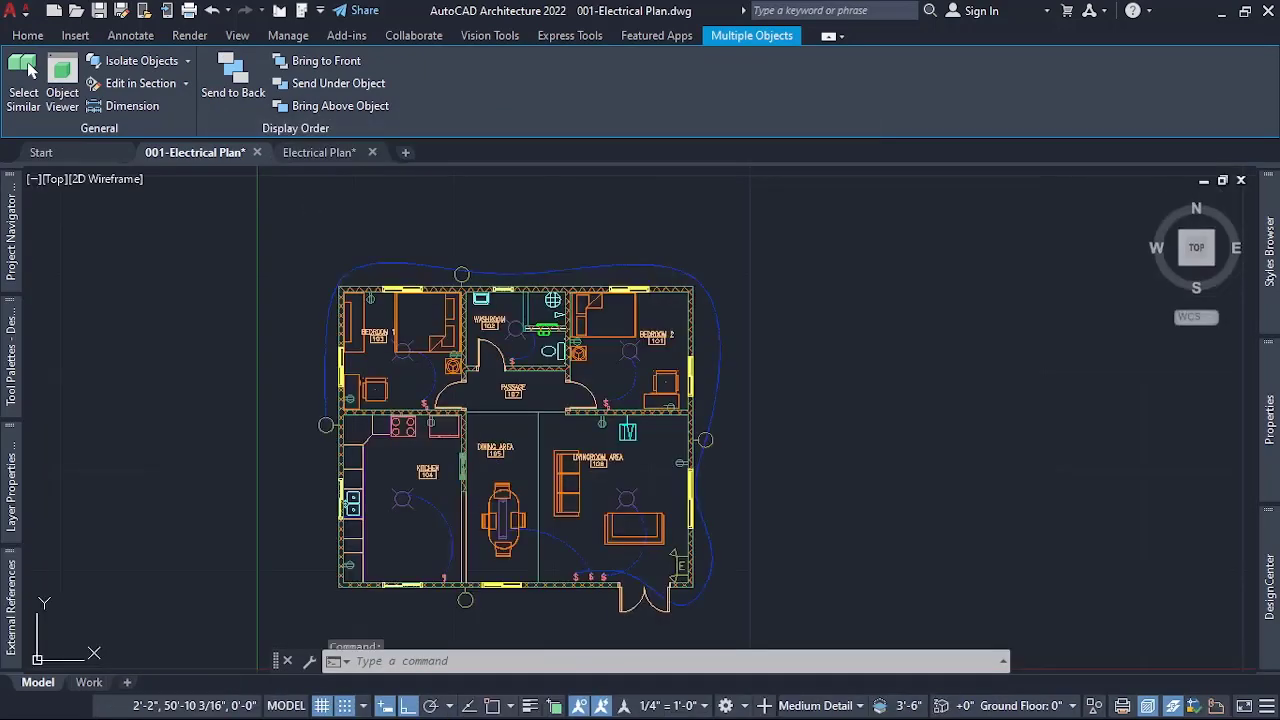
scroll(243, 306, down, 4)
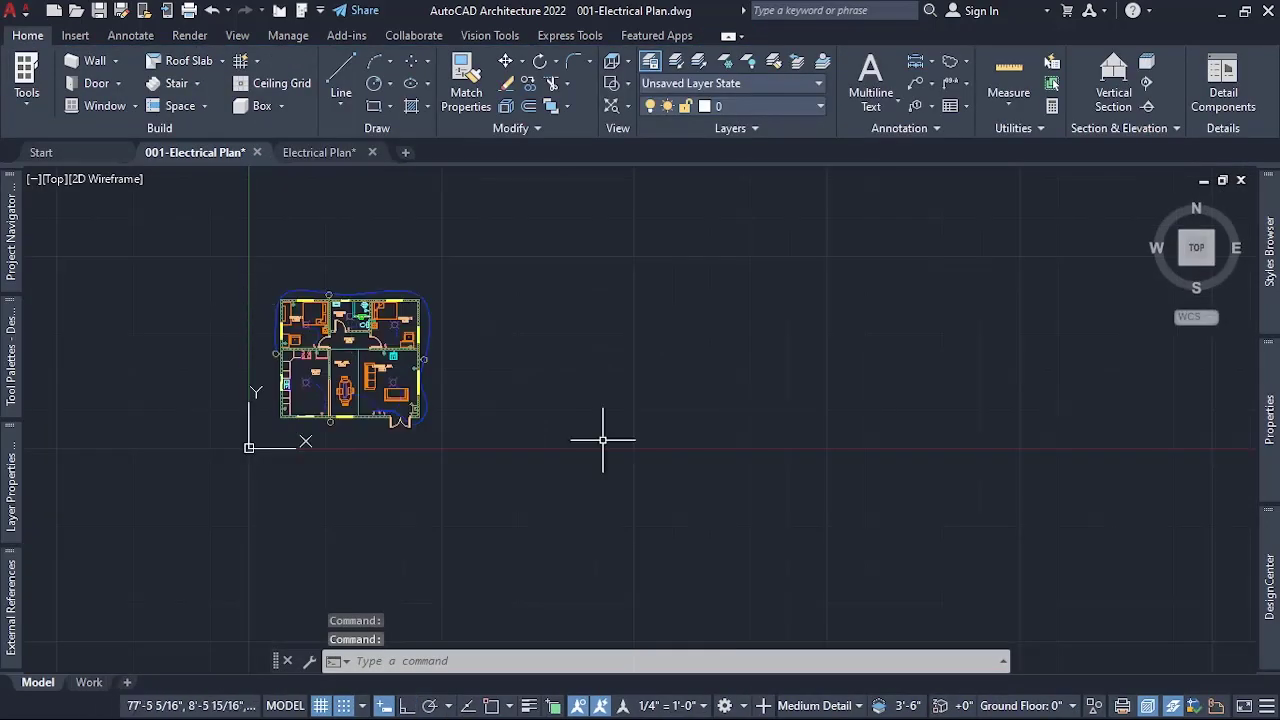
scroll(543, 395, up, 2)
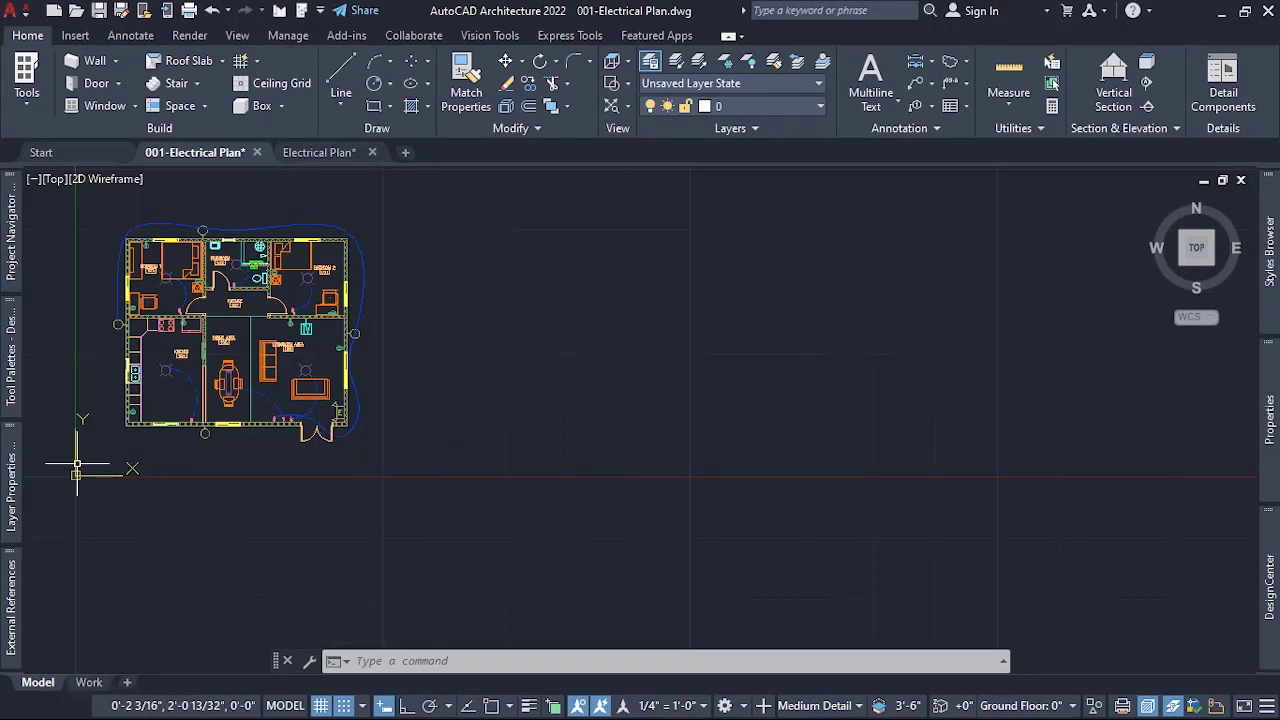
click(348, 152)
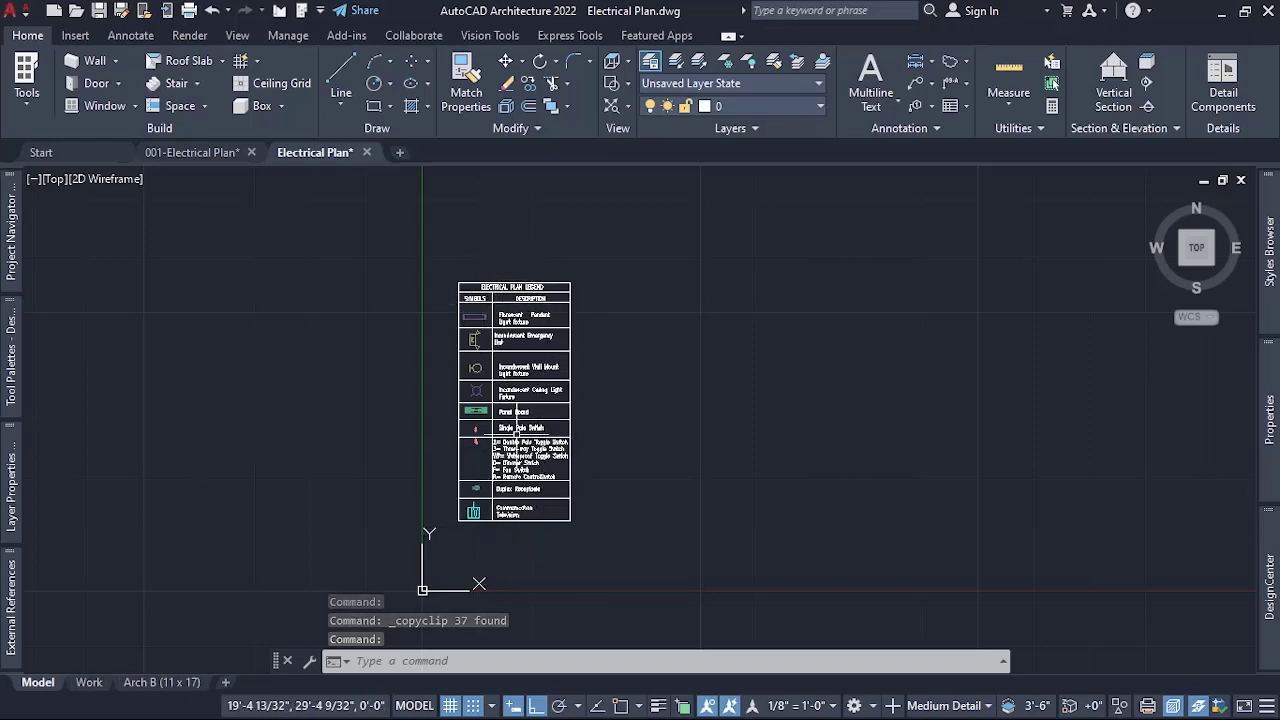
click(530, 458)
key(Escape)
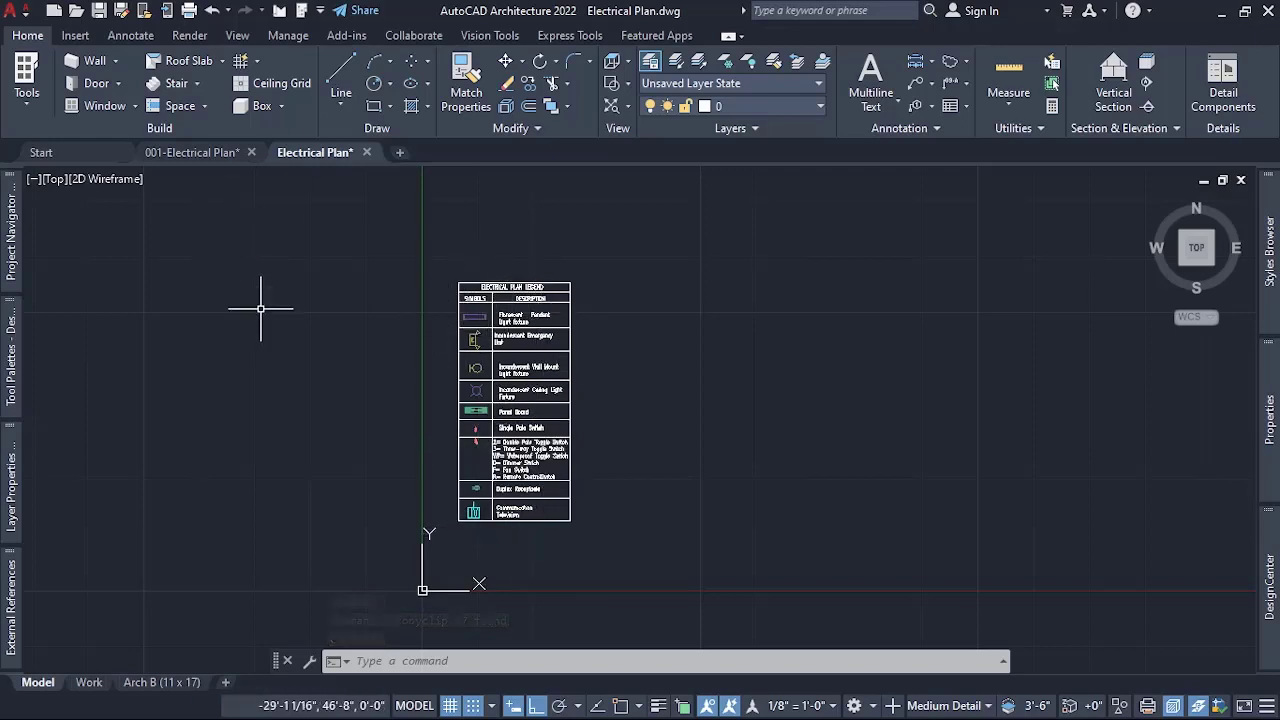
click(190, 152)
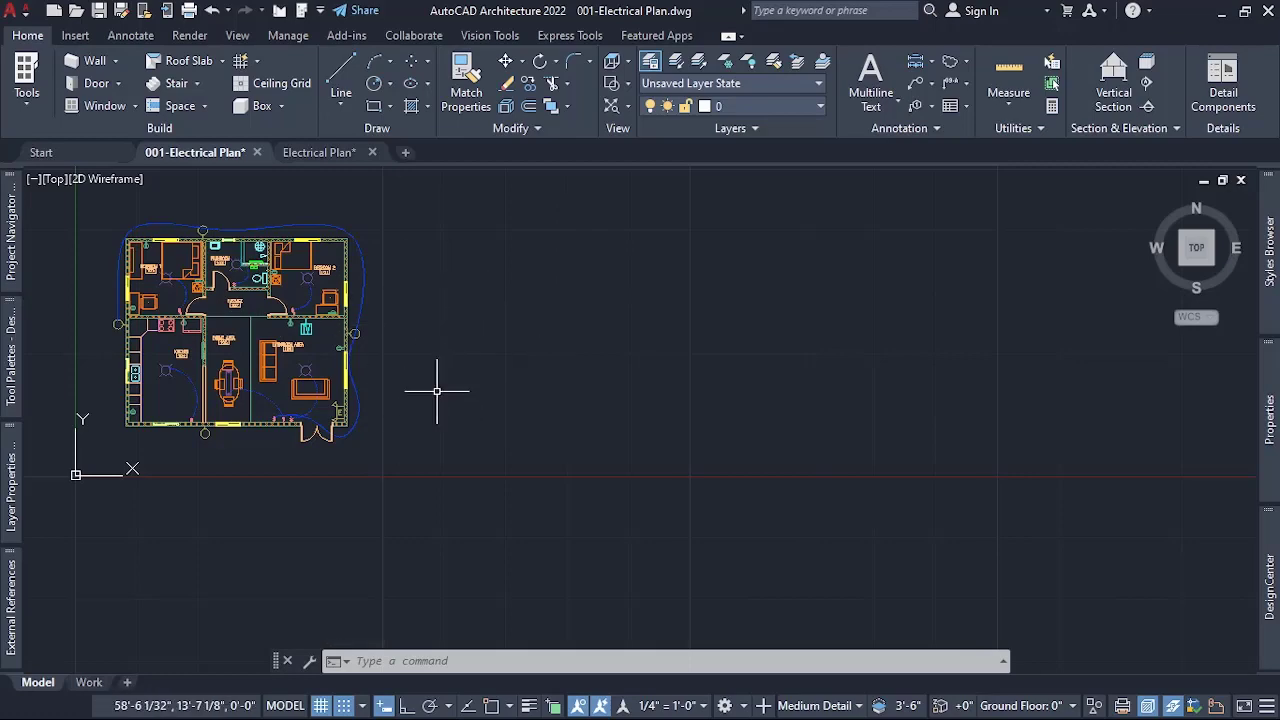
key(ctrl+v)
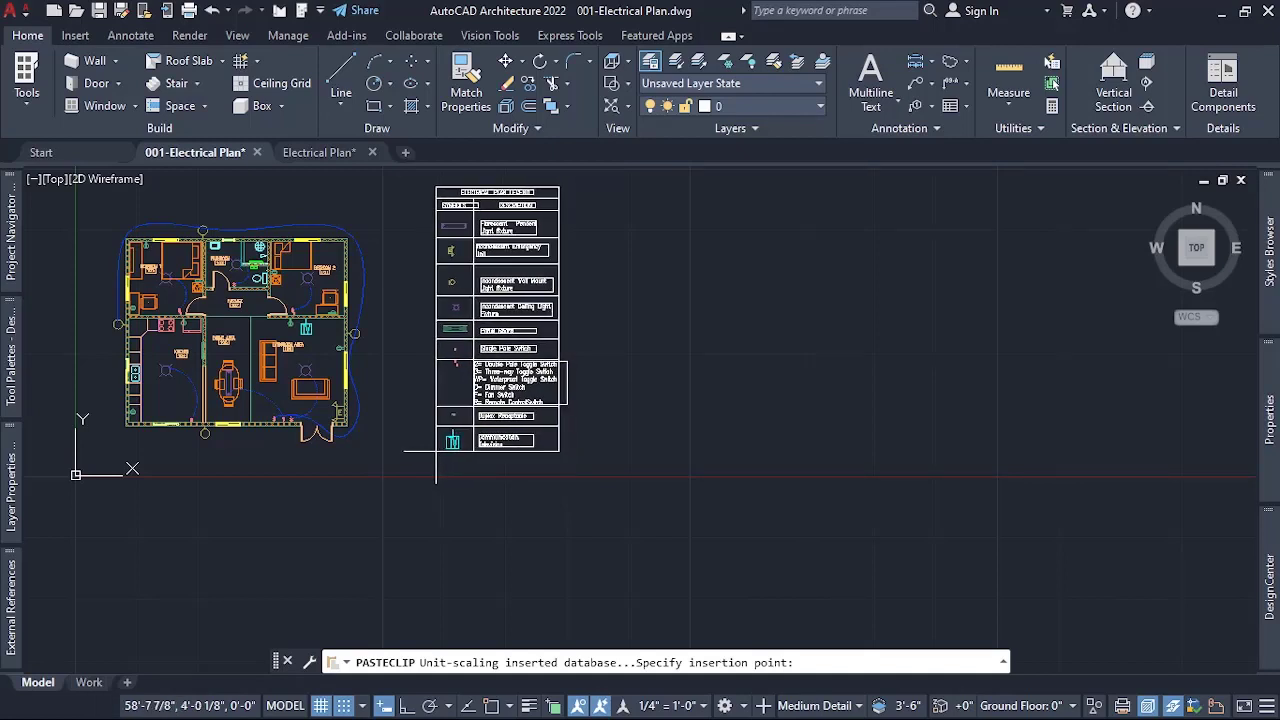
click(453, 451)
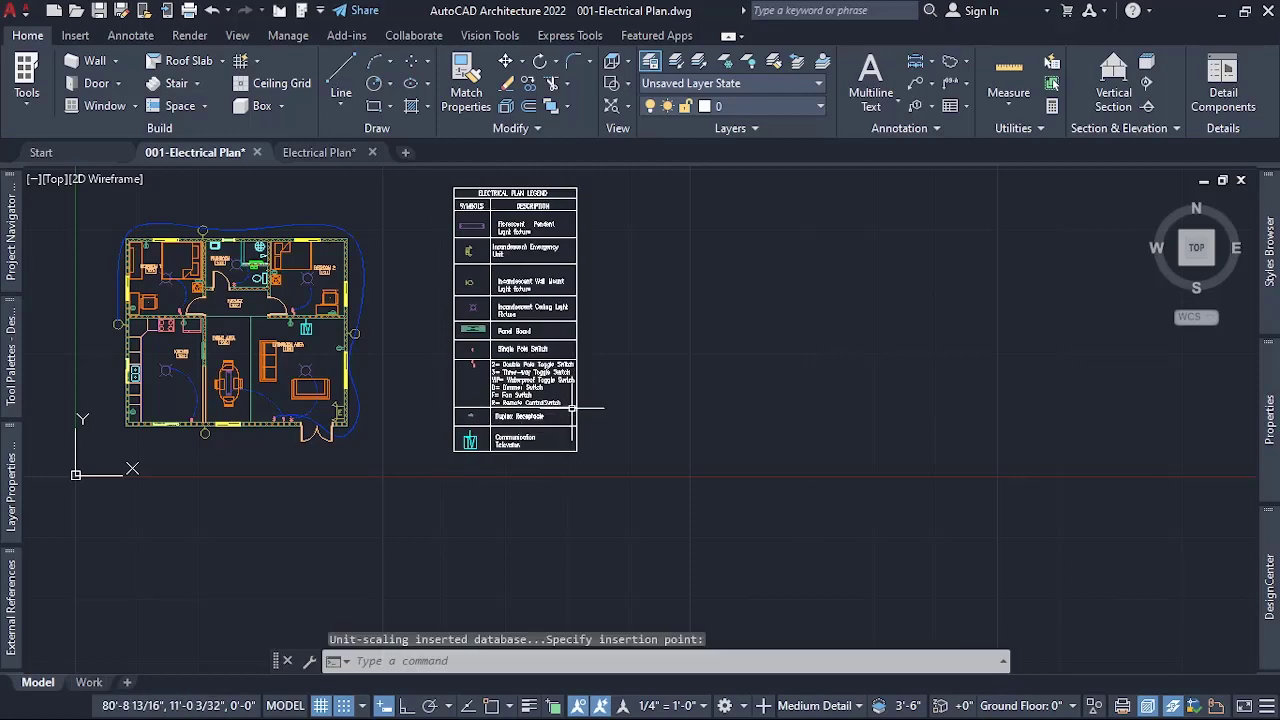
Examine the pasted legend beside the floor plan, checking the size and legibility of its symbols and descriptions.
scroll(572, 408, down, 2)
scroll(555, 380, up, 6)
scroll(540, 338, down, 3)
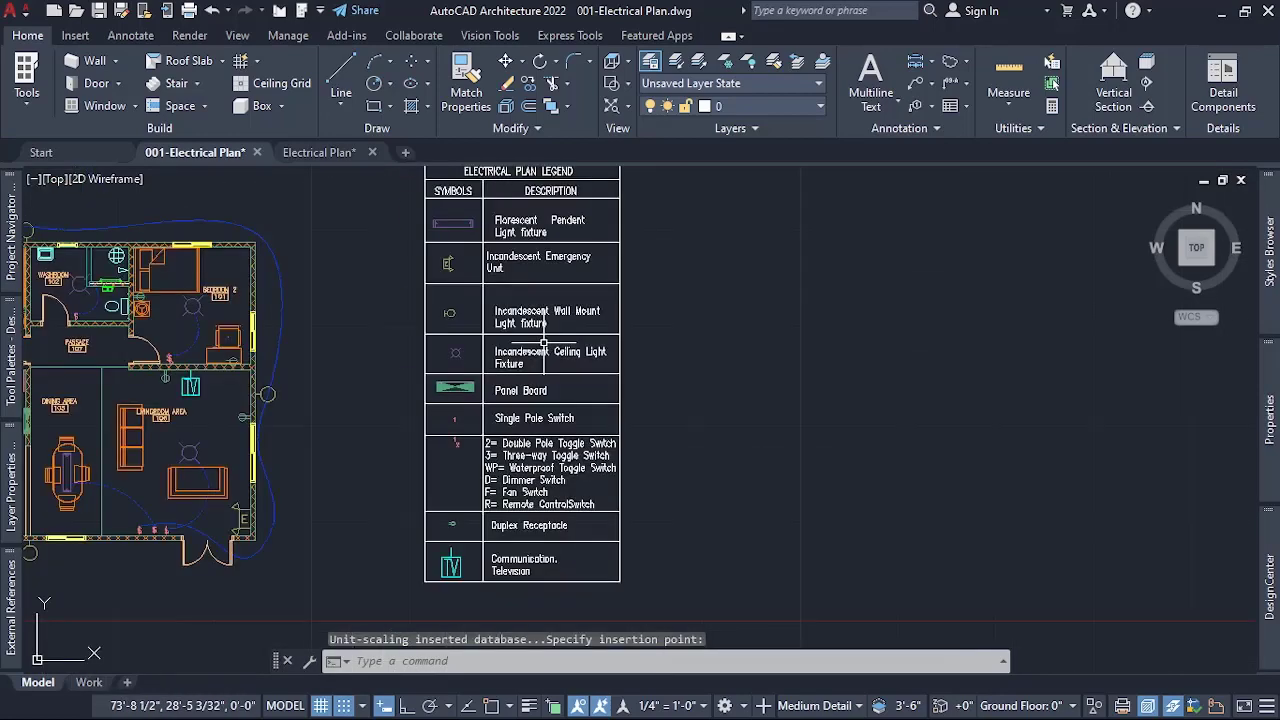
scroll(455, 435, up, 3)
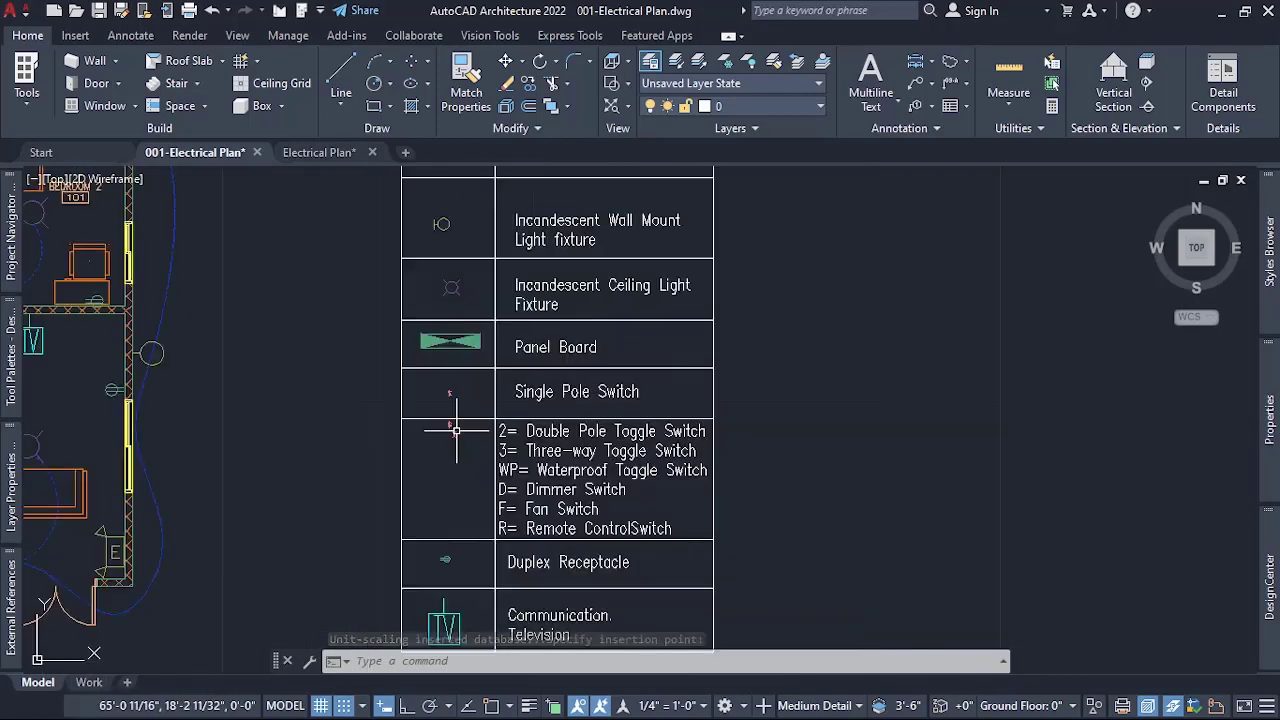
scroll(455, 430, down, 2)
scroll(455, 430, down, 2)
scroll(515, 235, up, 2)
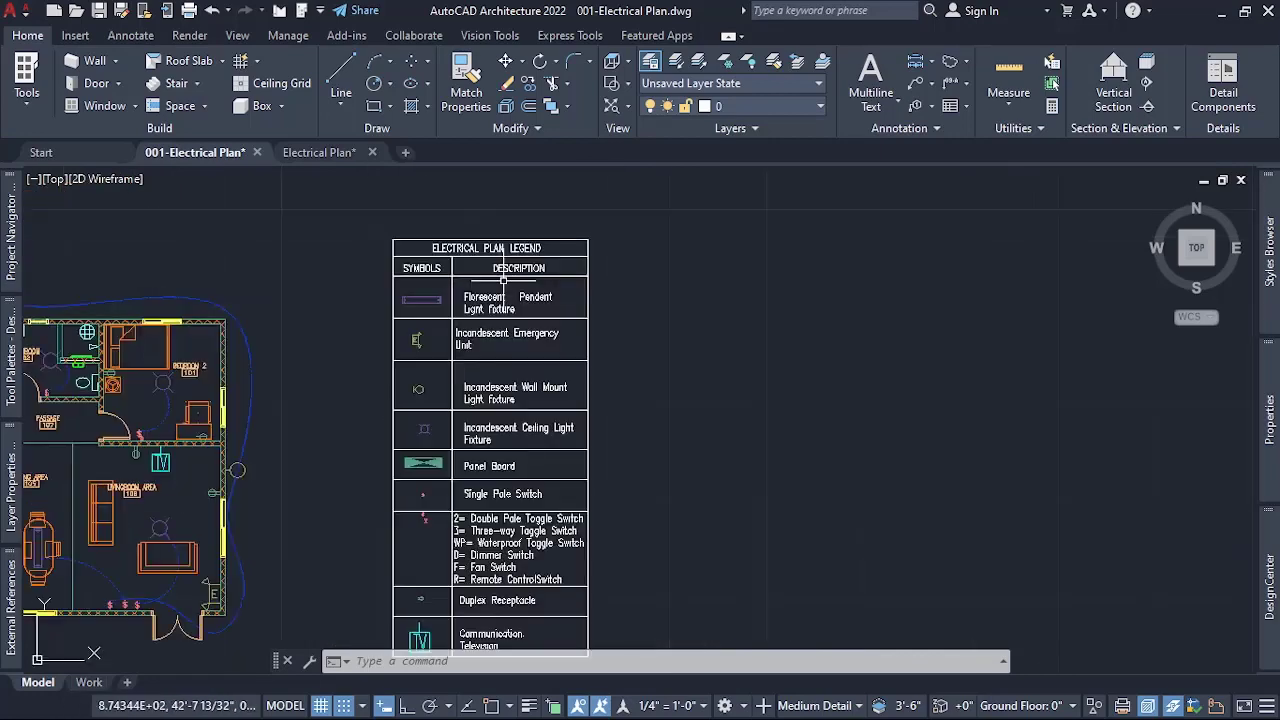
scroll(515, 252, up, 1)
scroll(515, 252, down, 1)
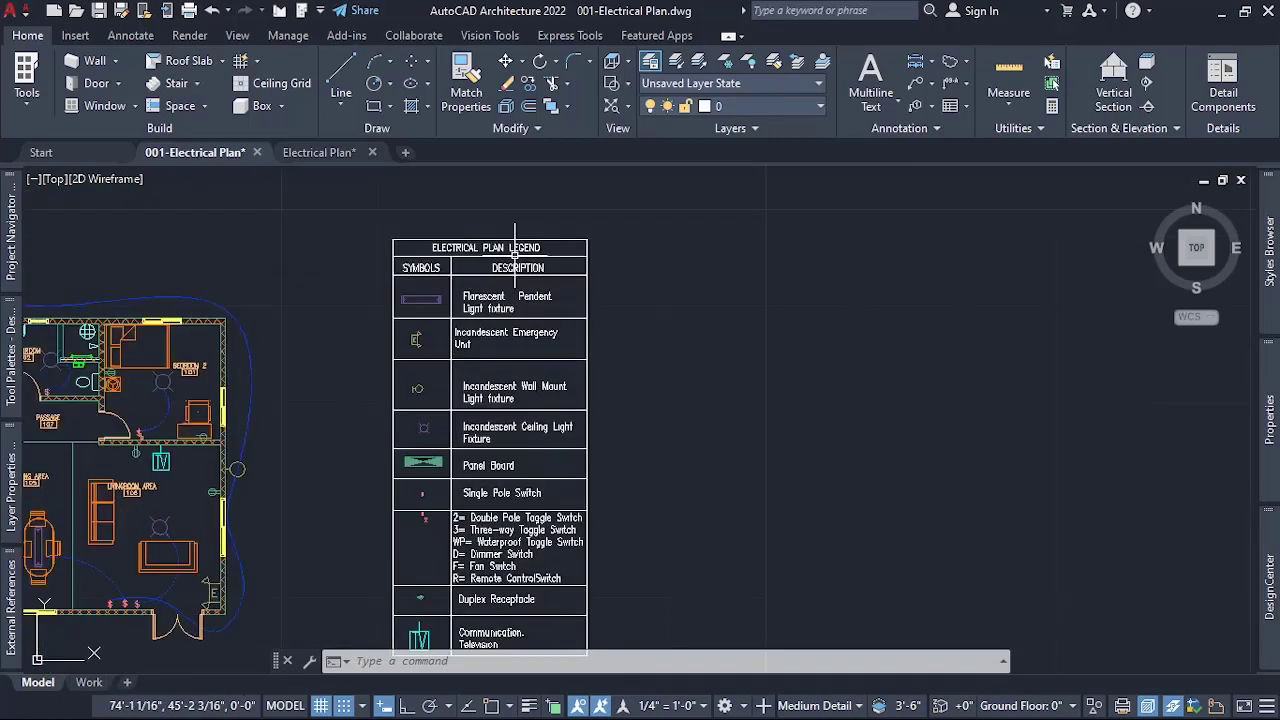
scroll(515, 250, down, 2)
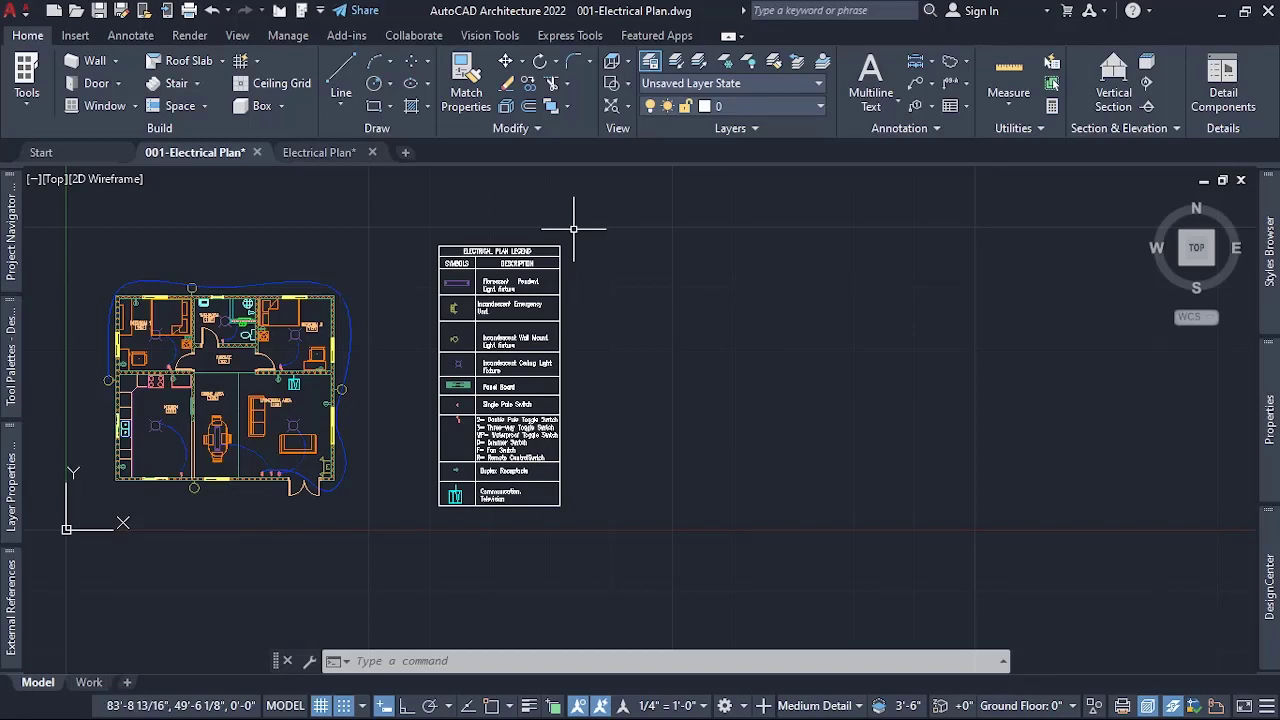
scroll(466, 300, up, 2)
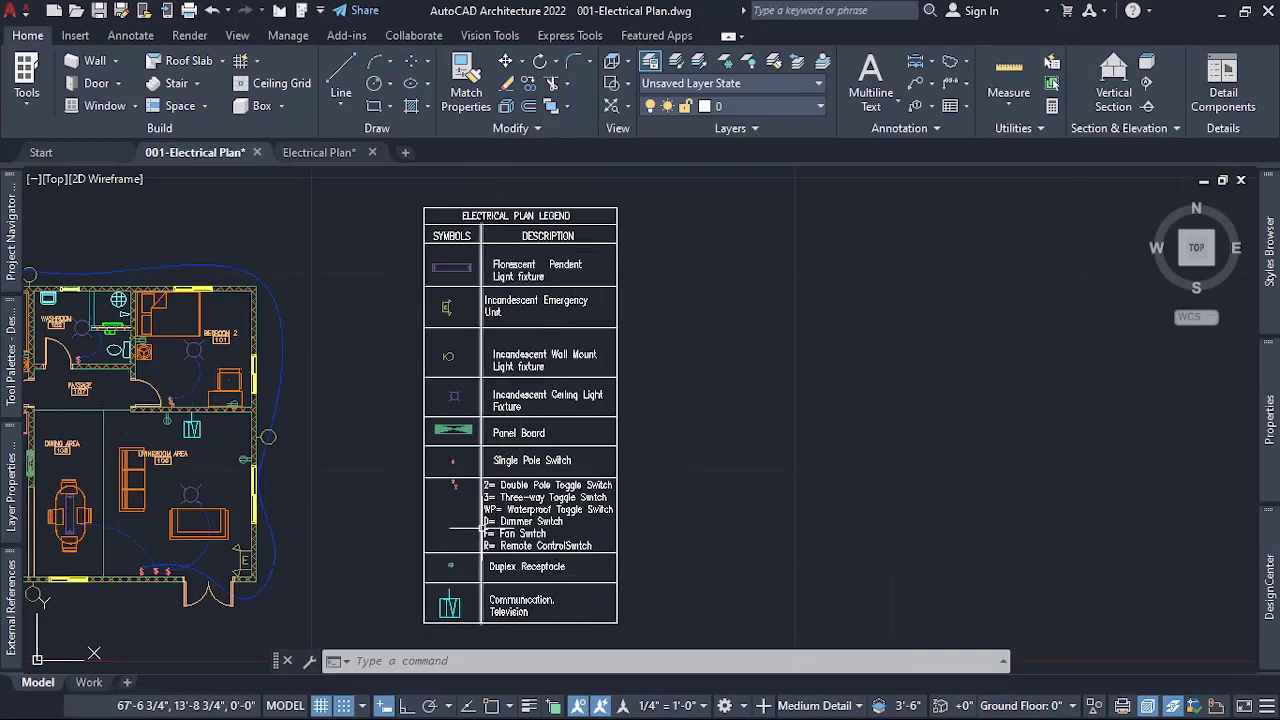
Scale the $ switch symbol in the legend's toggle-switch row up to about 2.5 times its size, from its upper end.
scroll(482, 528, up, 3)
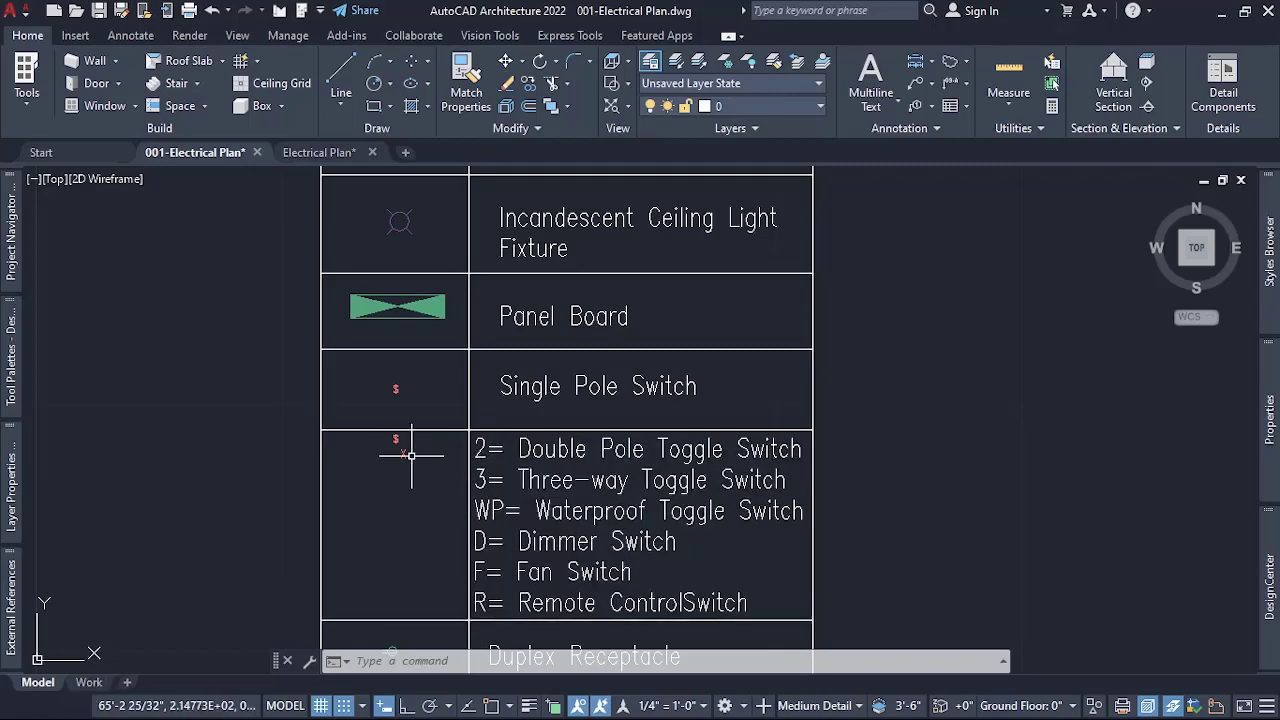
scroll(405, 442, up, 2)
scroll(387, 436, up, 2)
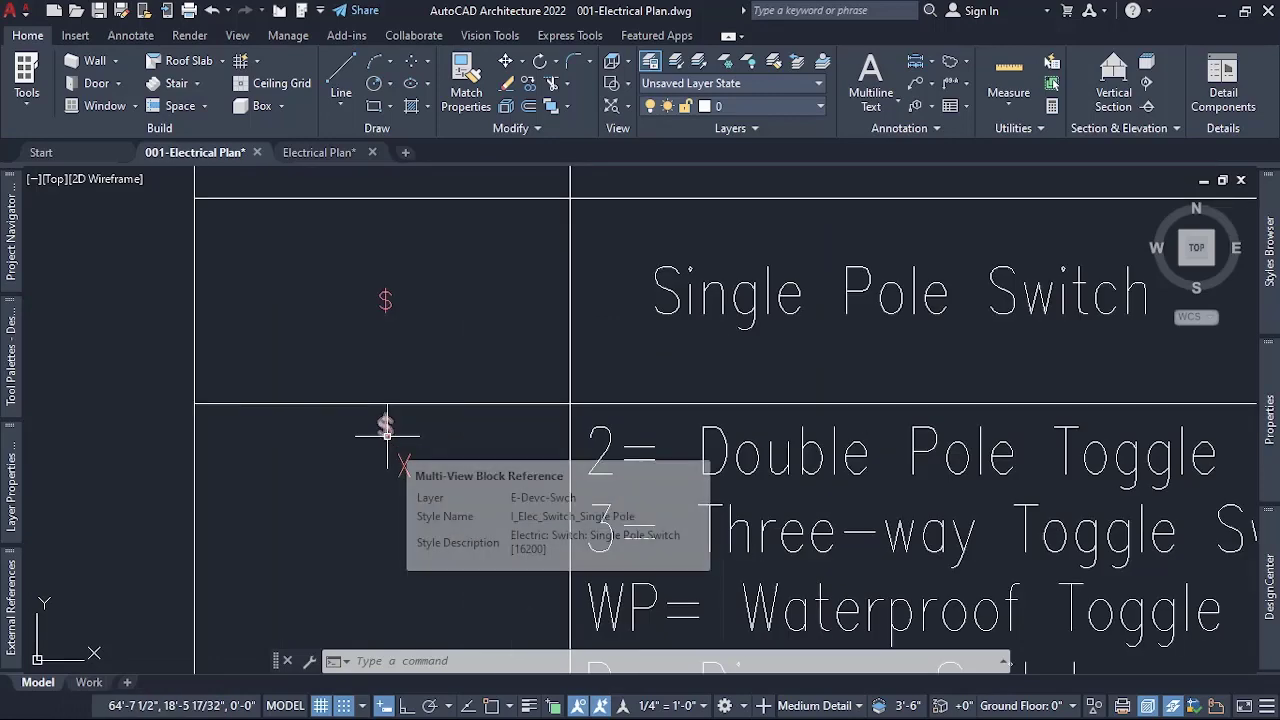
click(386, 430)
right_click(387, 438)
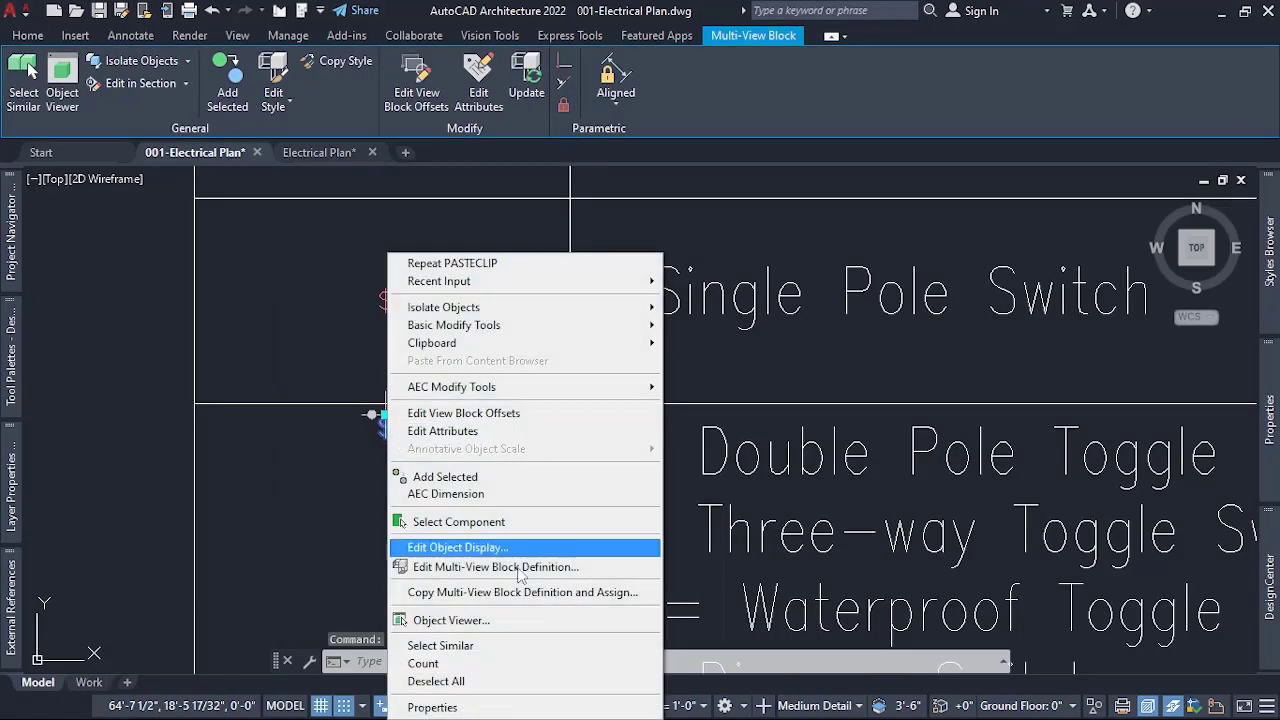
mouse_move(600, 325)
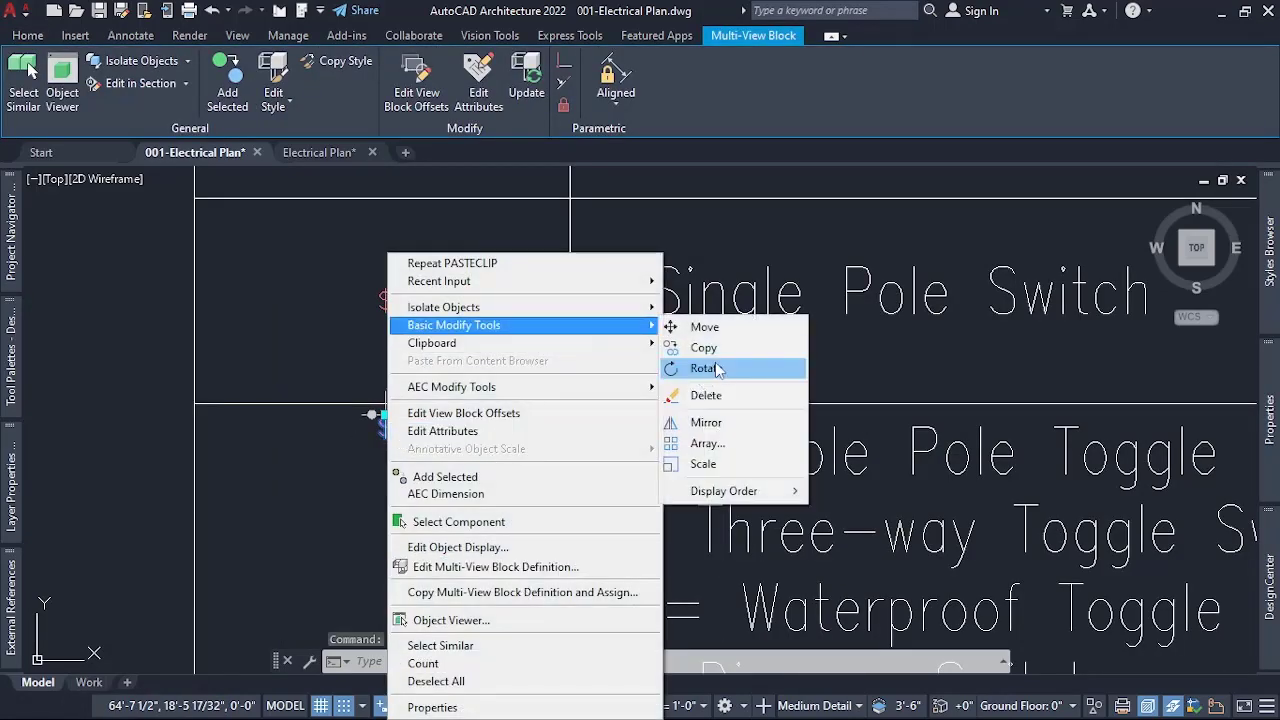
click(703, 464)
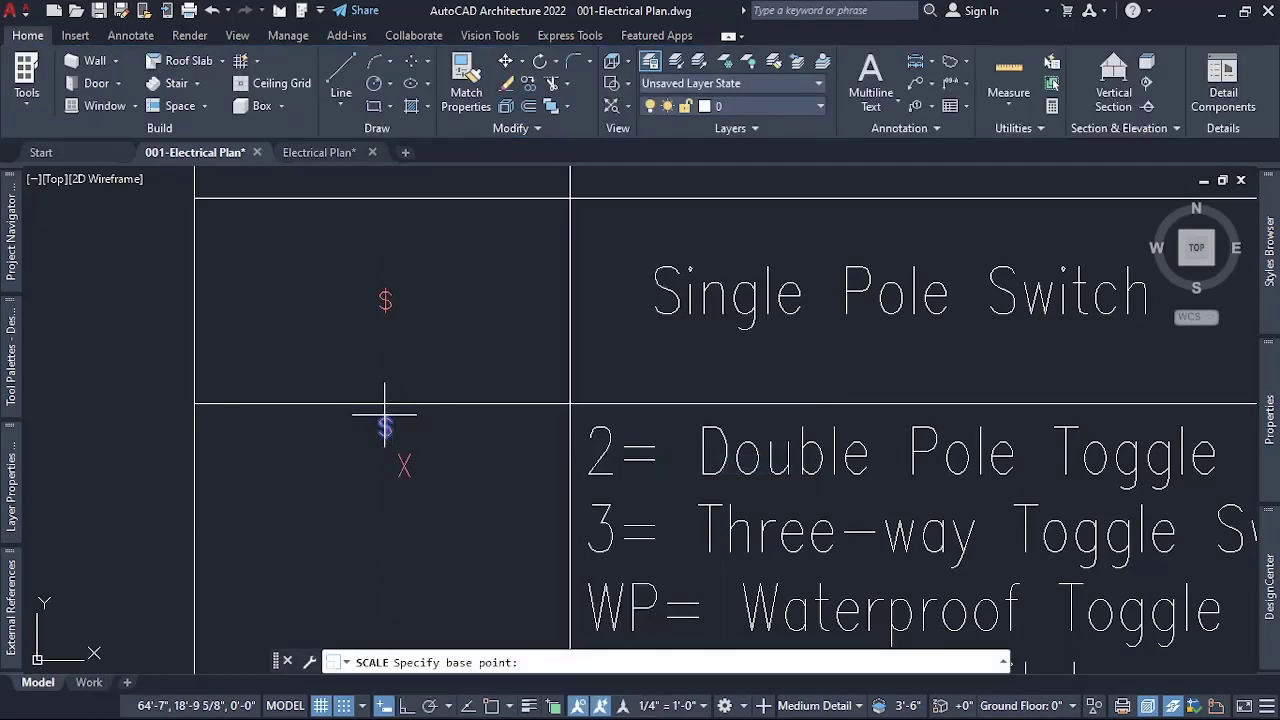
click(384, 408)
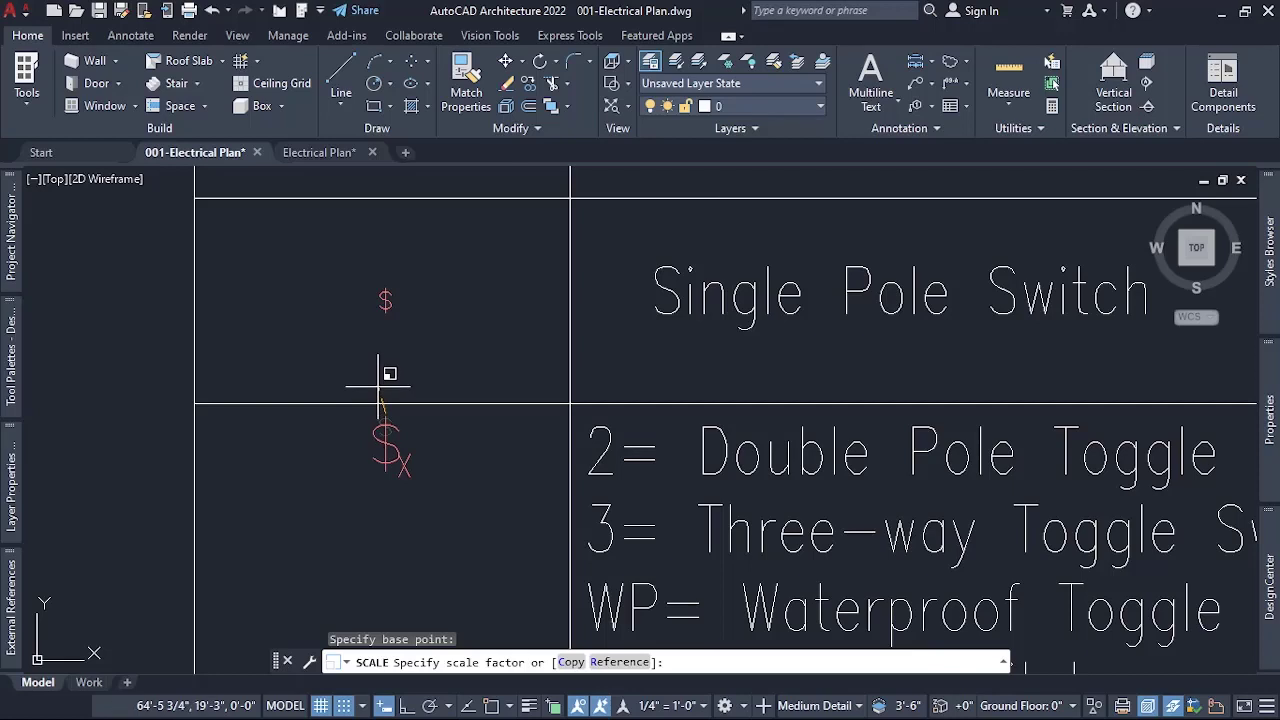
click(378, 385)
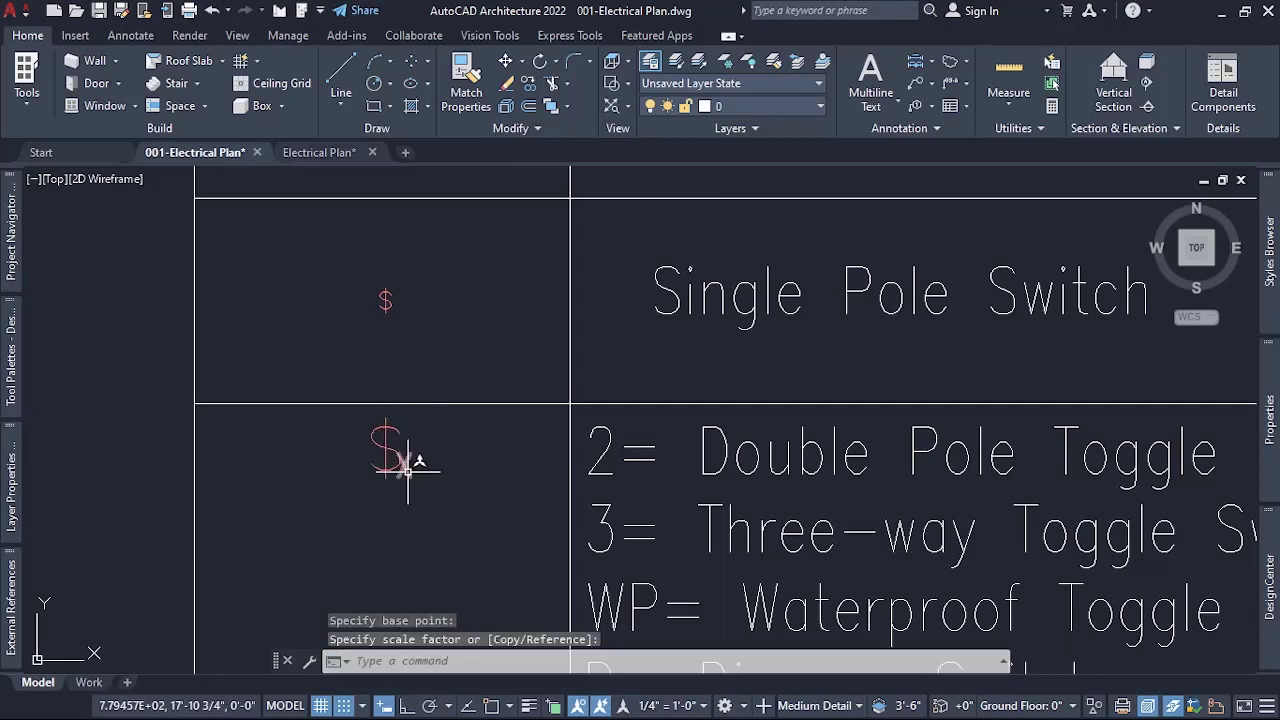
Move the X subscript in the toggle-switch row slightly down and right, clear of the enlarged $ symbol.
click(406, 453)
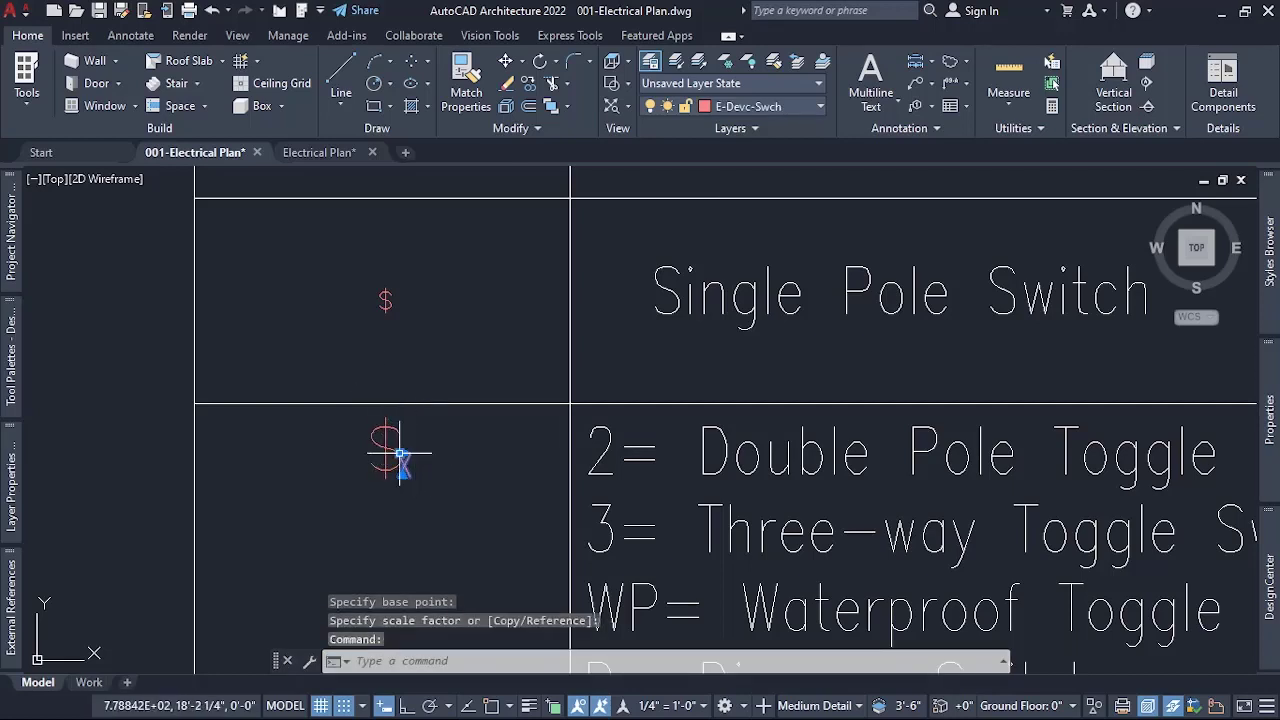
click(400, 454)
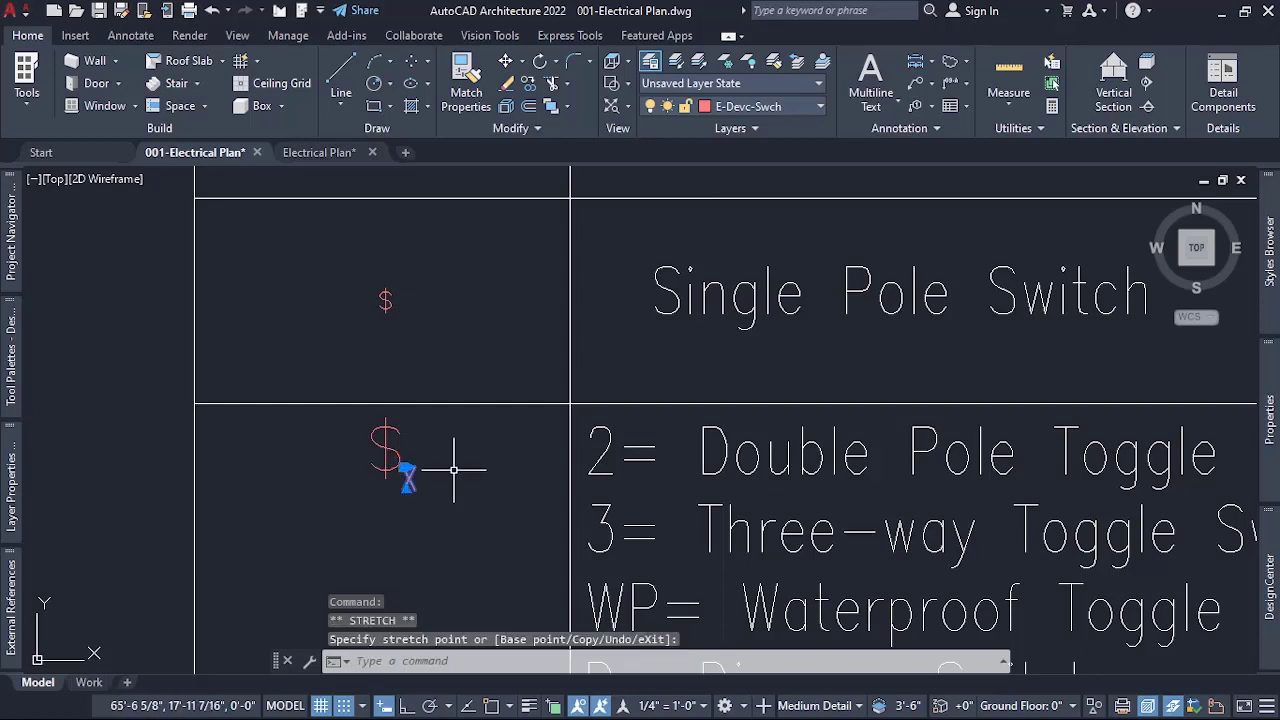
key(Escape)
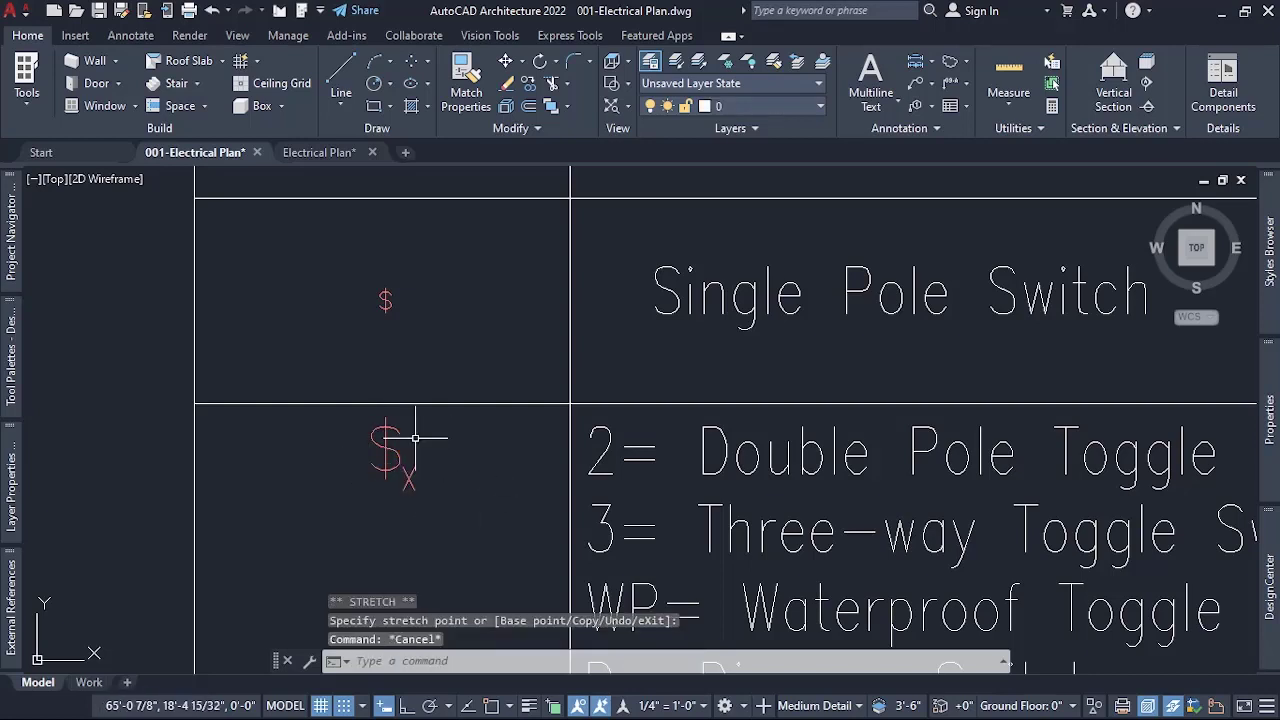
Scale the $ symbol in the legend's Single Pole Switch row up to about three times its size, from its upper end.
right_click(386, 297)
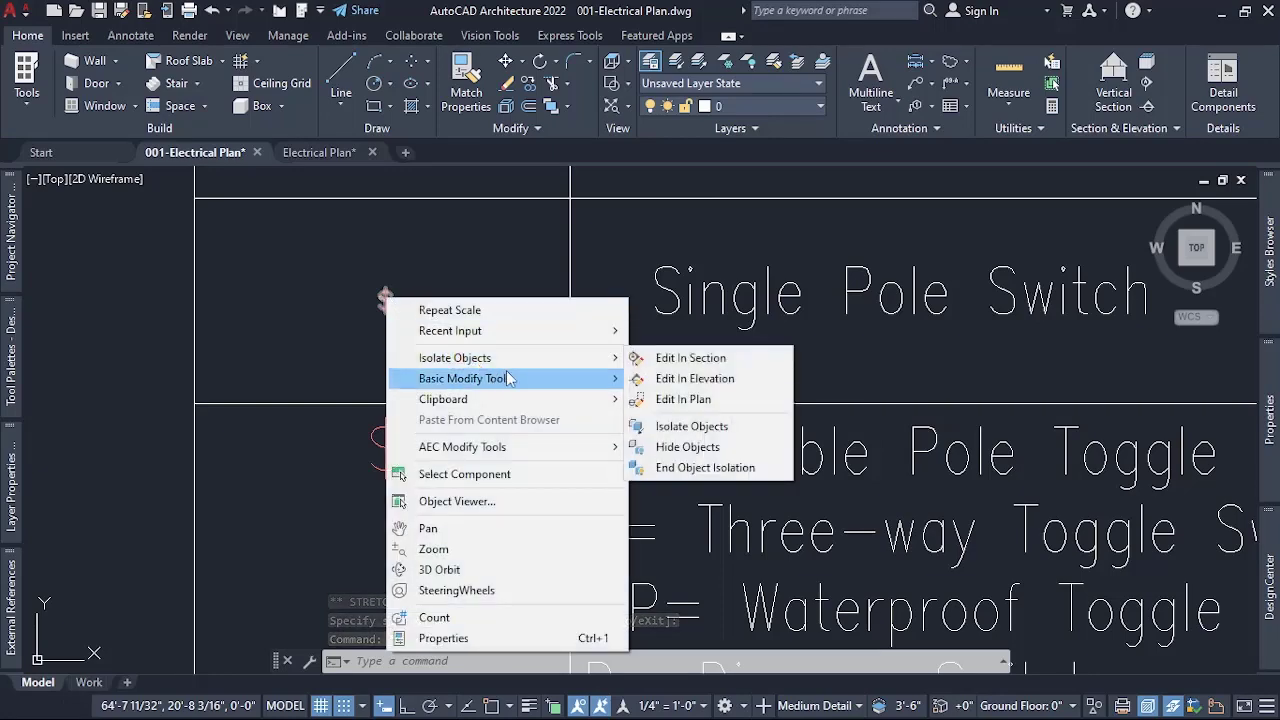
mouse_move(508, 378)
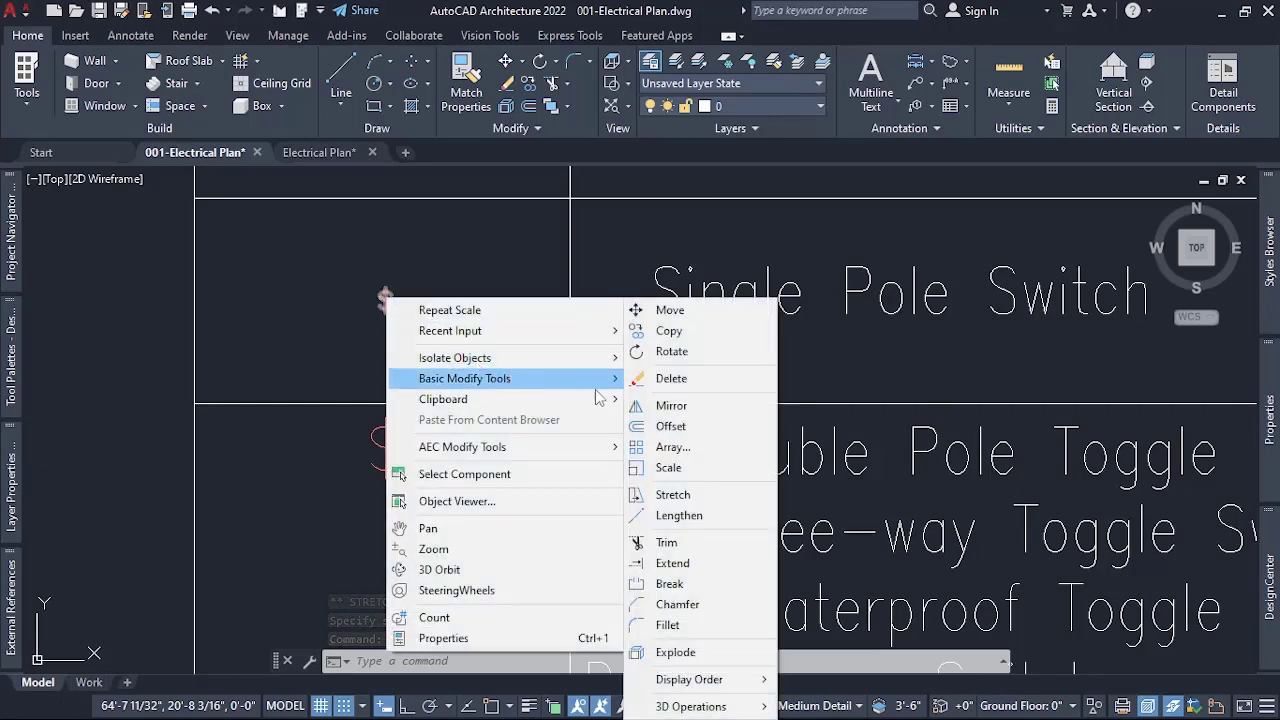
click(668, 468)
click(383, 291)
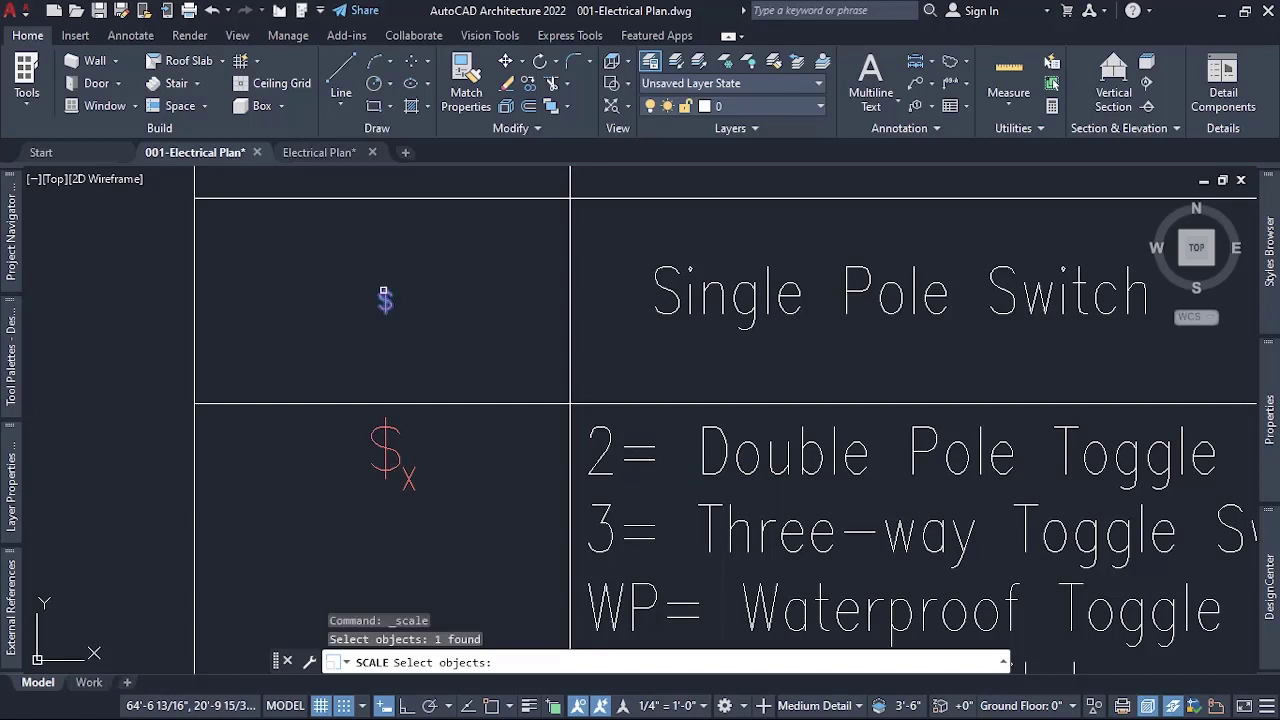
key(Return)
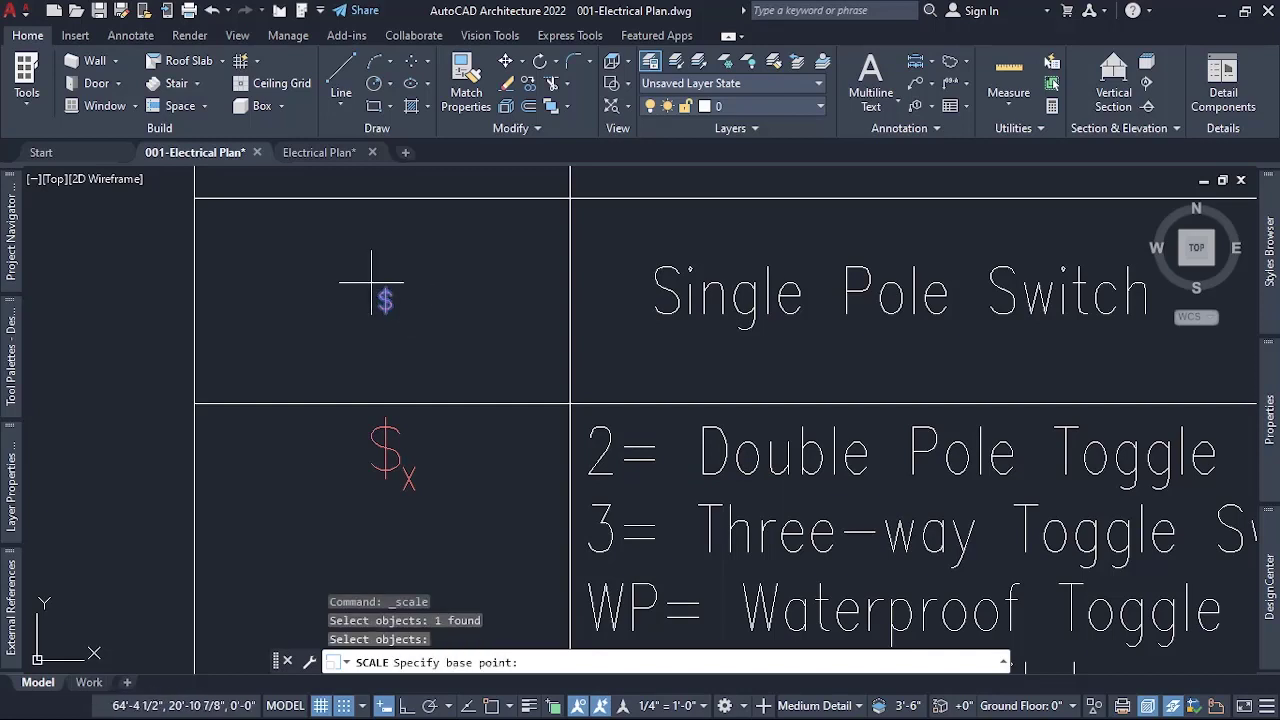
click(386, 287)
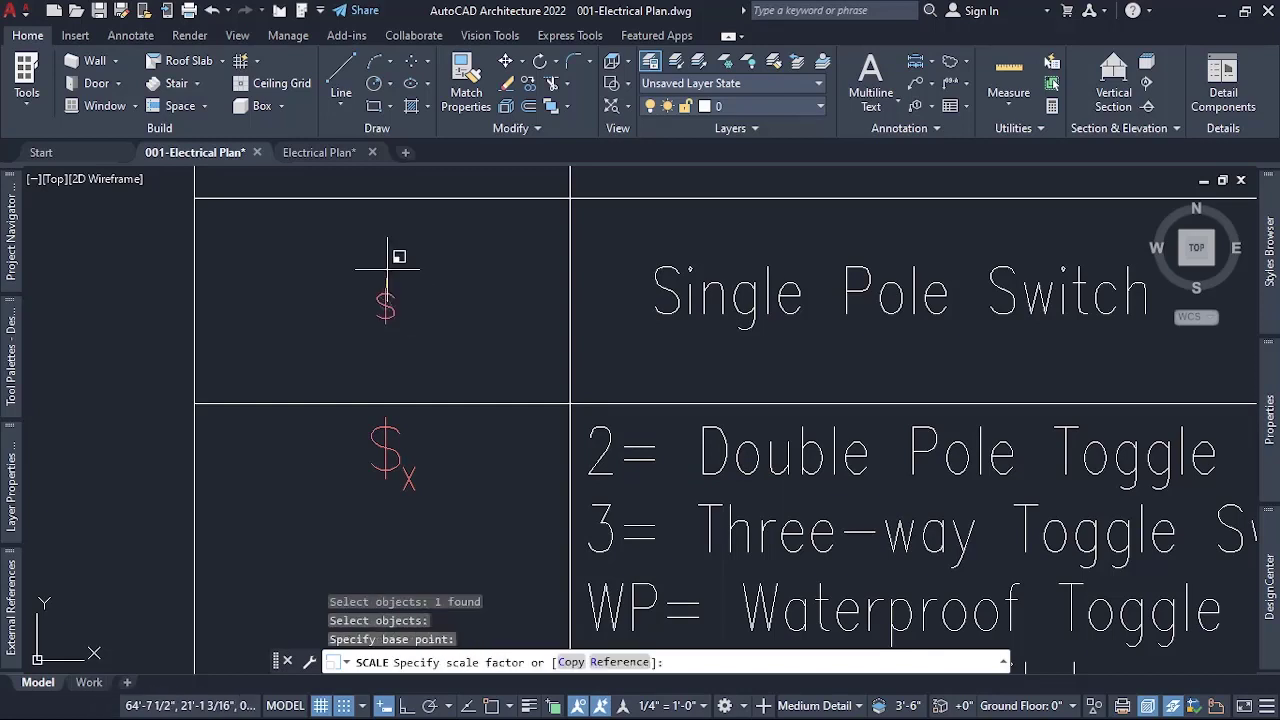
click(380, 272)
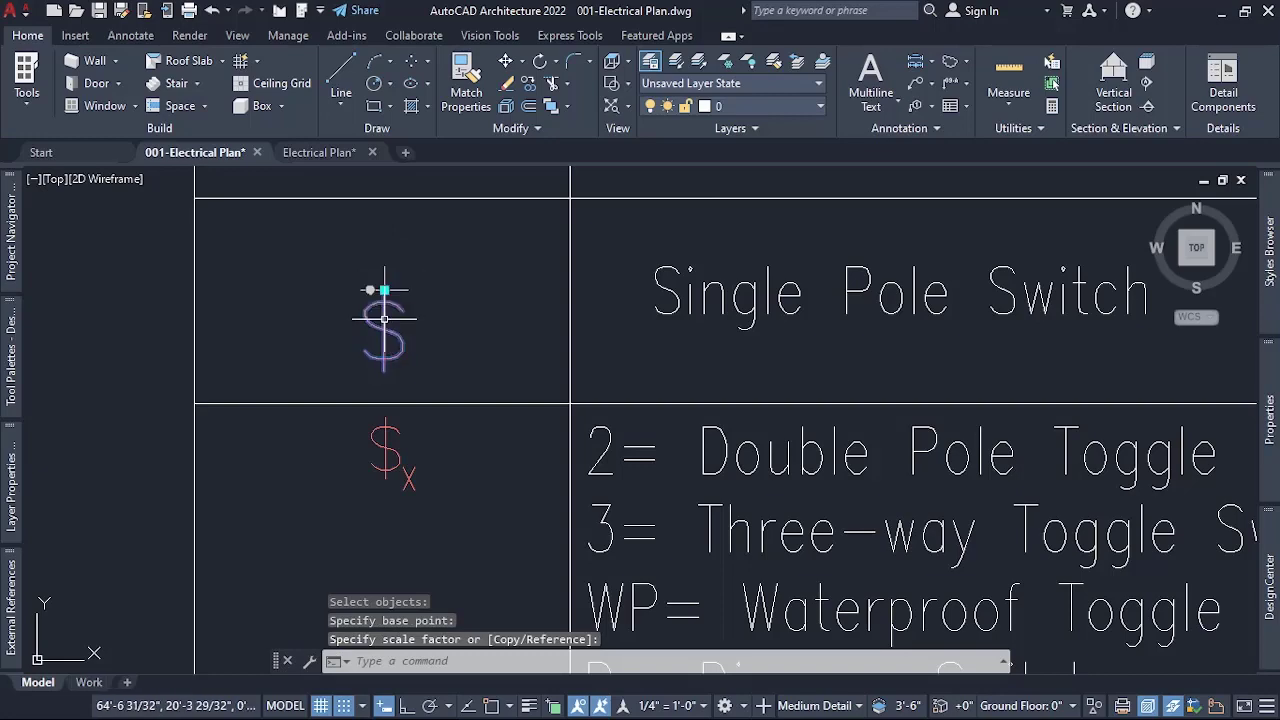
Move the enlarged $ symbol slightly up so it sits centred in the Single Pole Switch row's symbol cell.
click(384, 289)
click(384, 289)
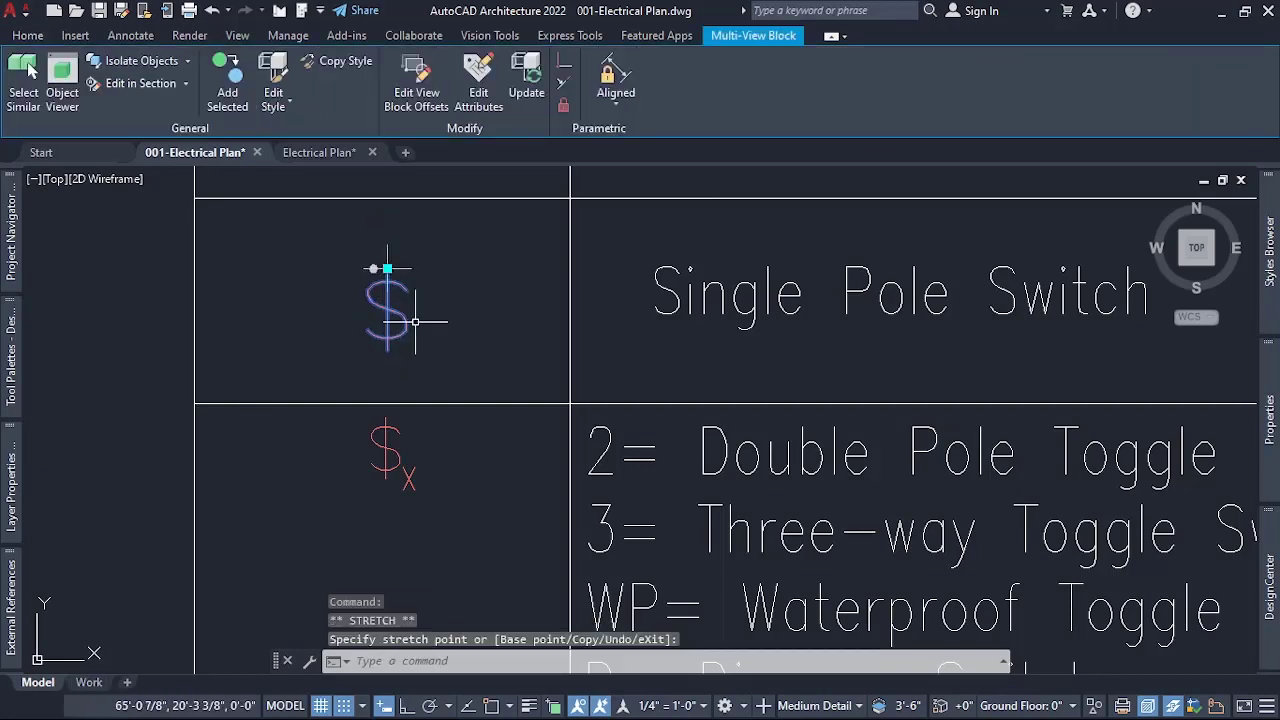
key(Escape)
key(Escape)
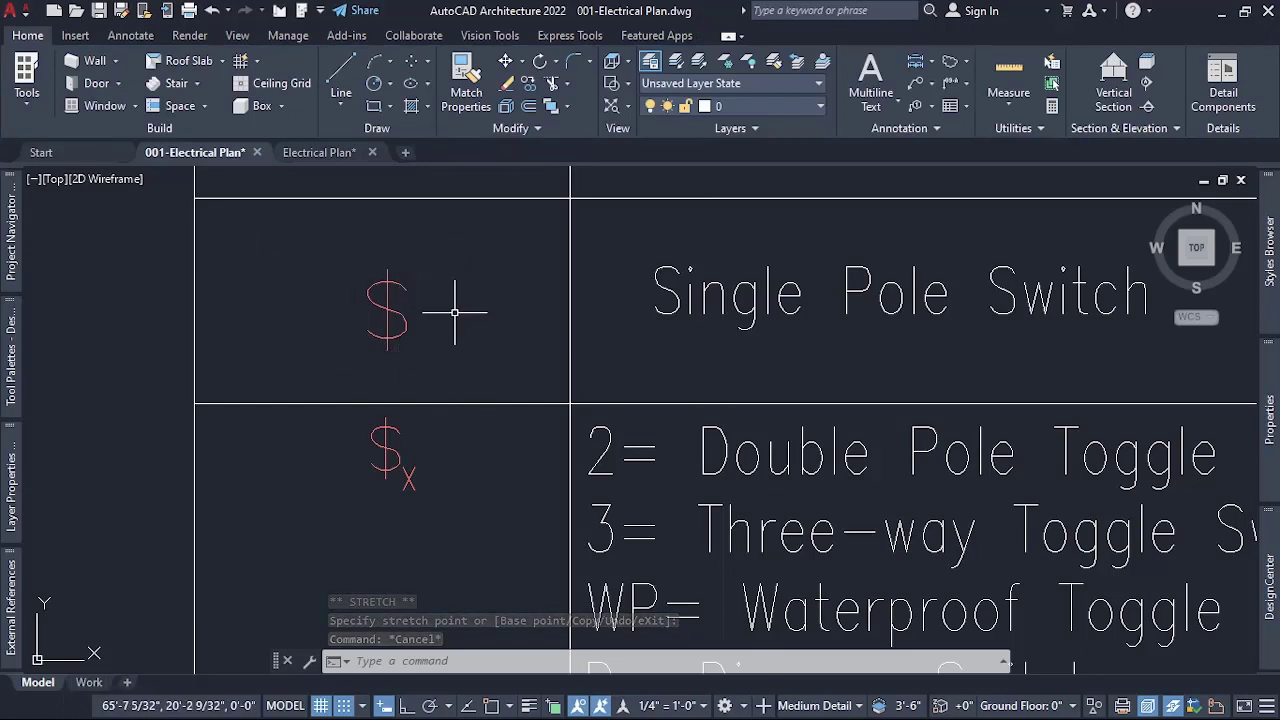
Examine the legend's switch rows, checking the $ symbols and the meanings listed for the X subscript.
scroll(374, 480, down, 1)
scroll(374, 491, up, 1)
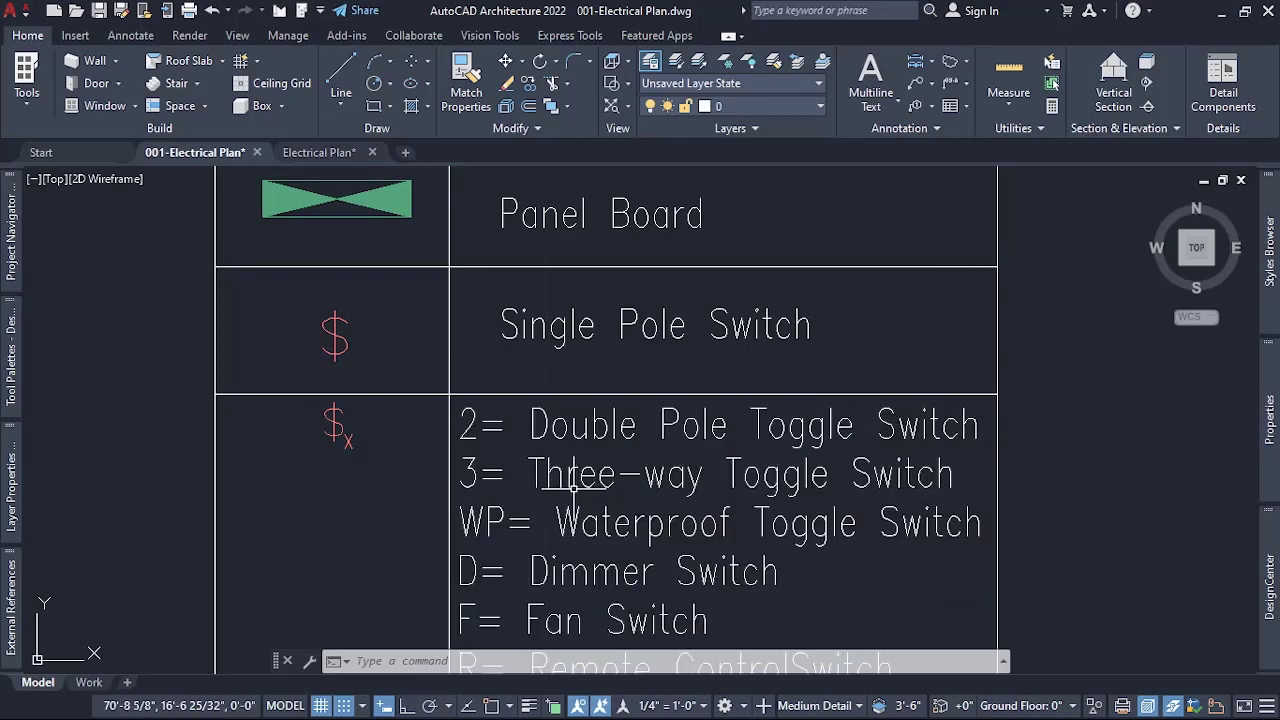
mouse_move(572, 482)
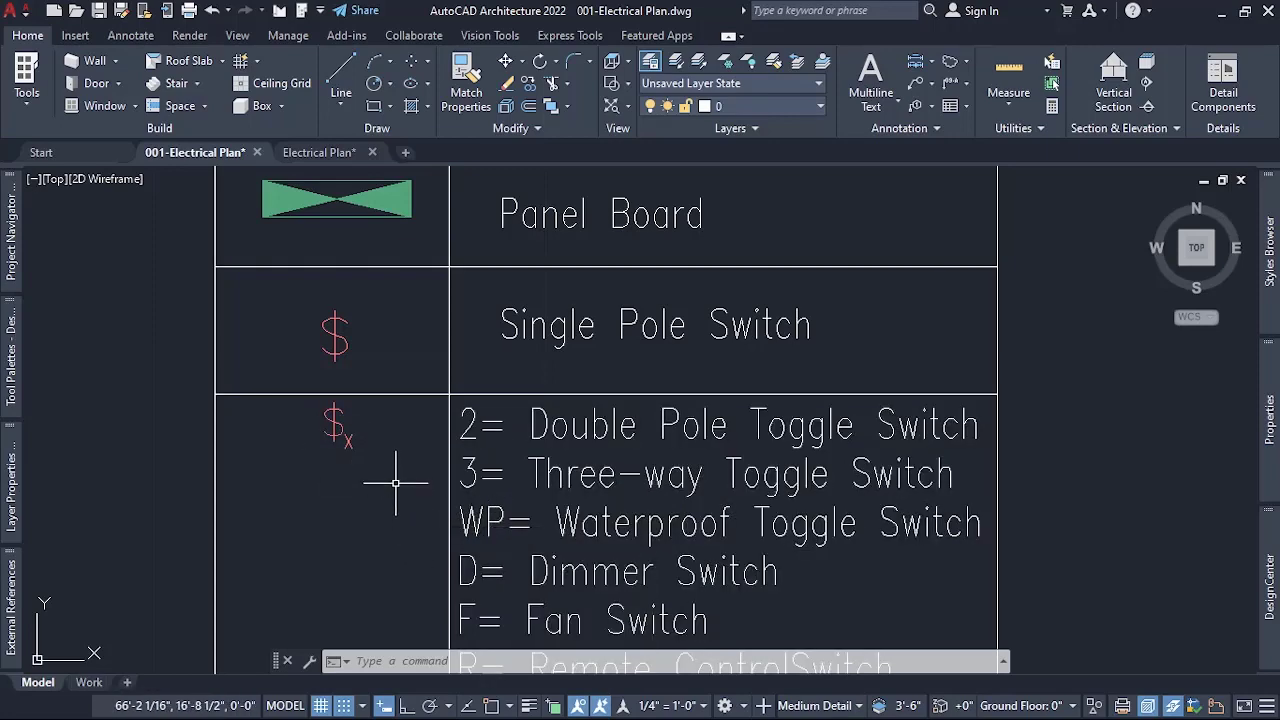
scroll(396, 481, down, 2)
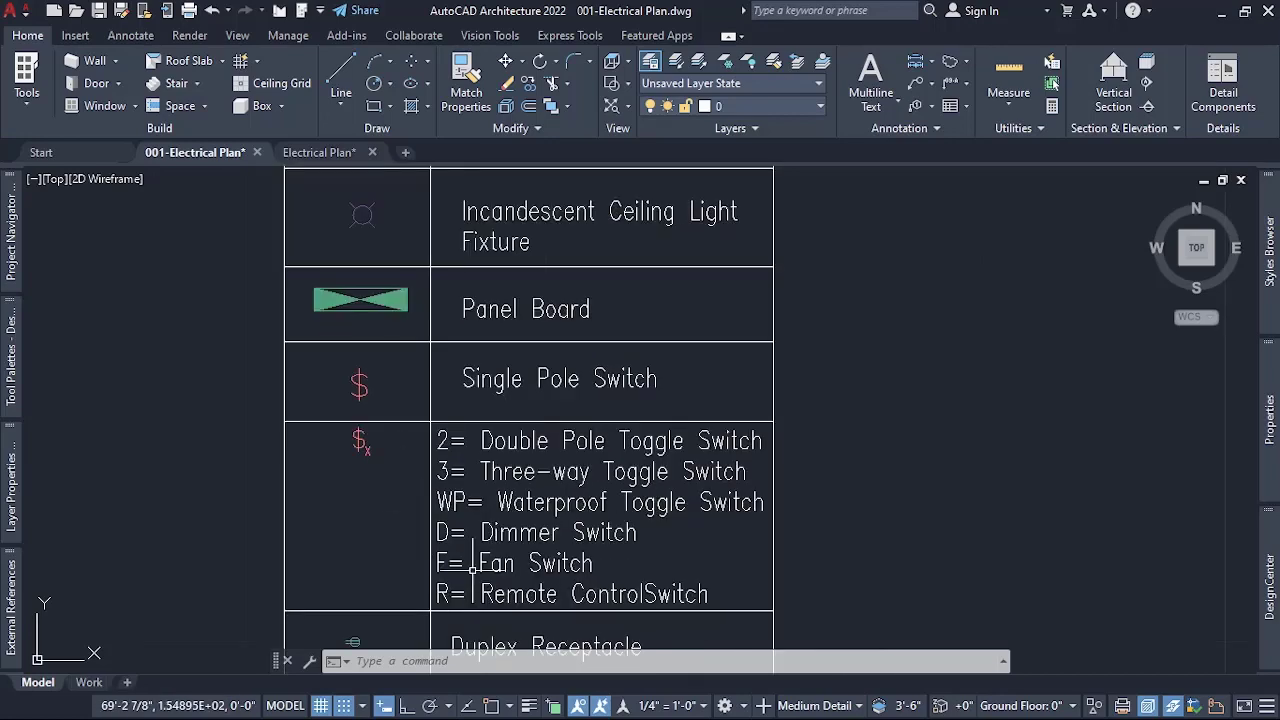
scroll(451, 557, up, 2)
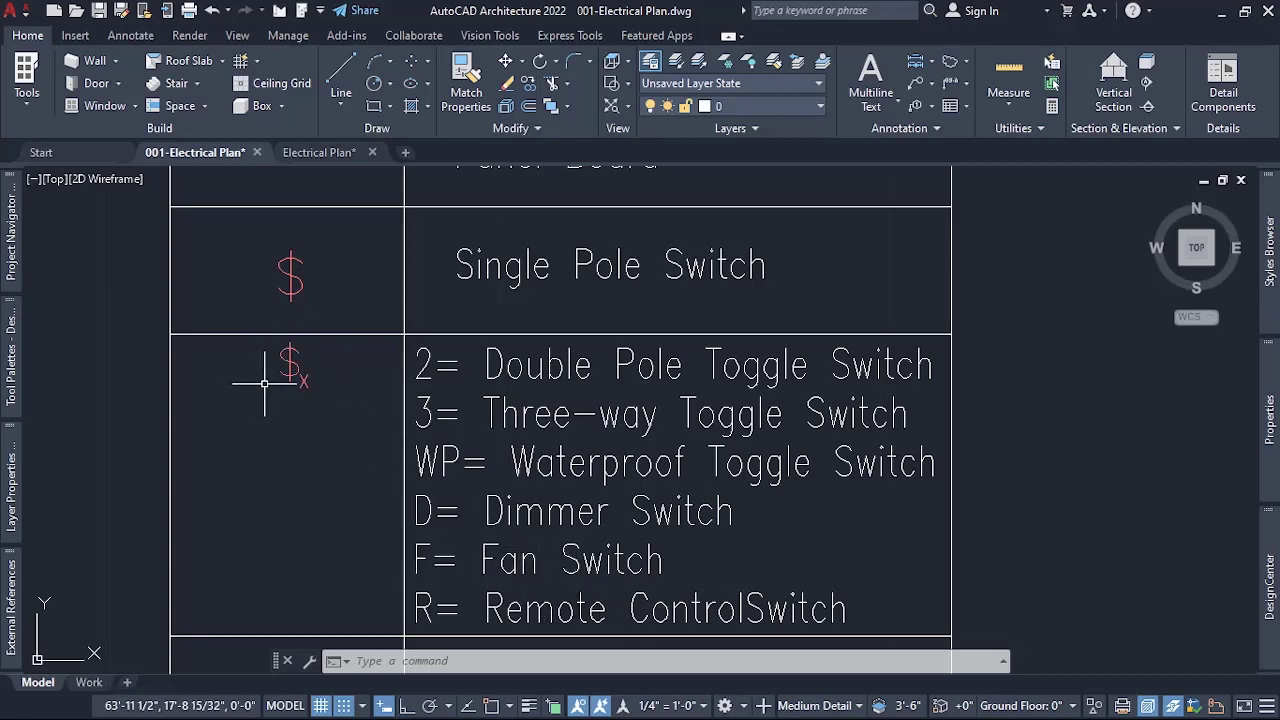
scroll(265, 383, down, 6)
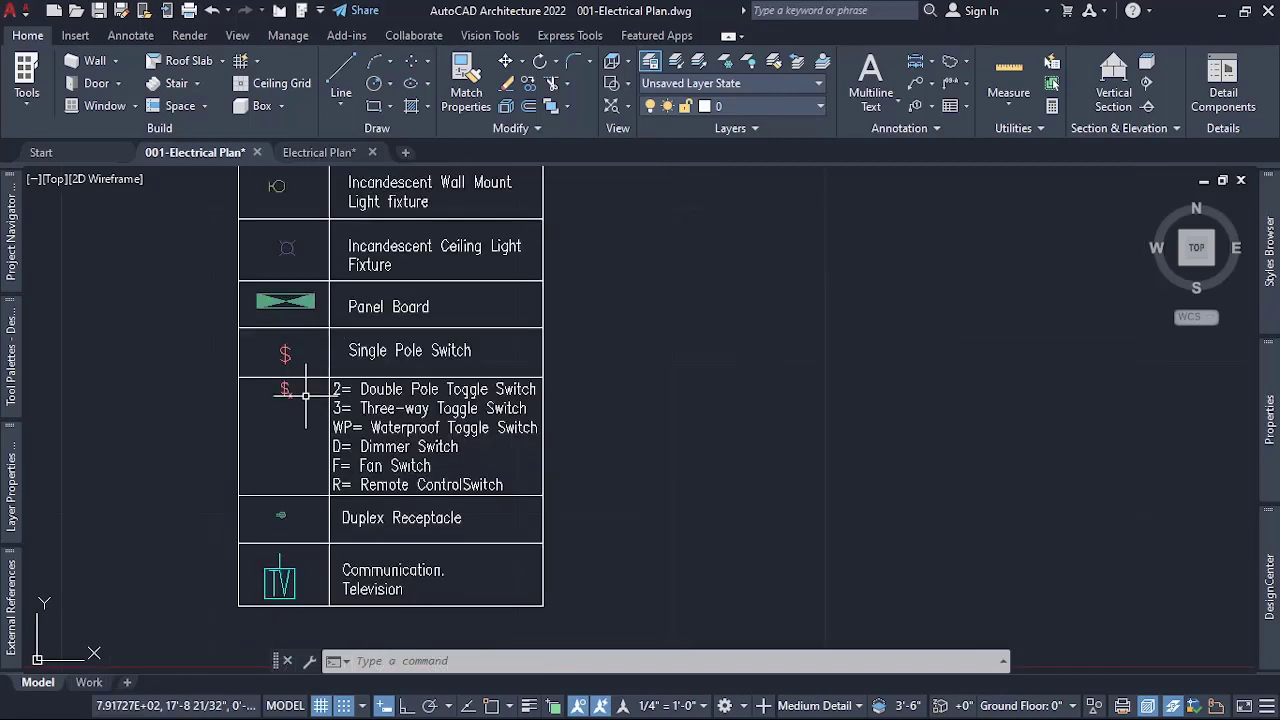
Examine the floor plan and the whole legend together, checking the legend's symbols against those placed in the plan.
click(11, 350)
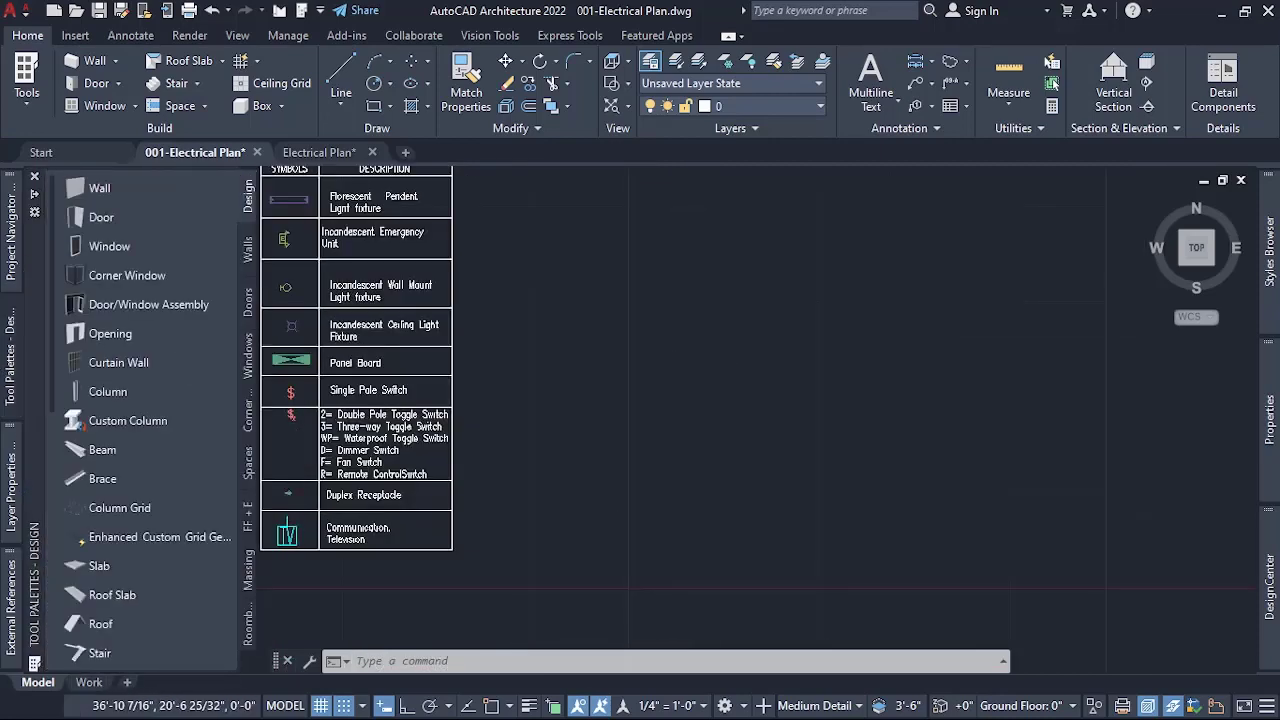
scroll(551, 337, down, 2)
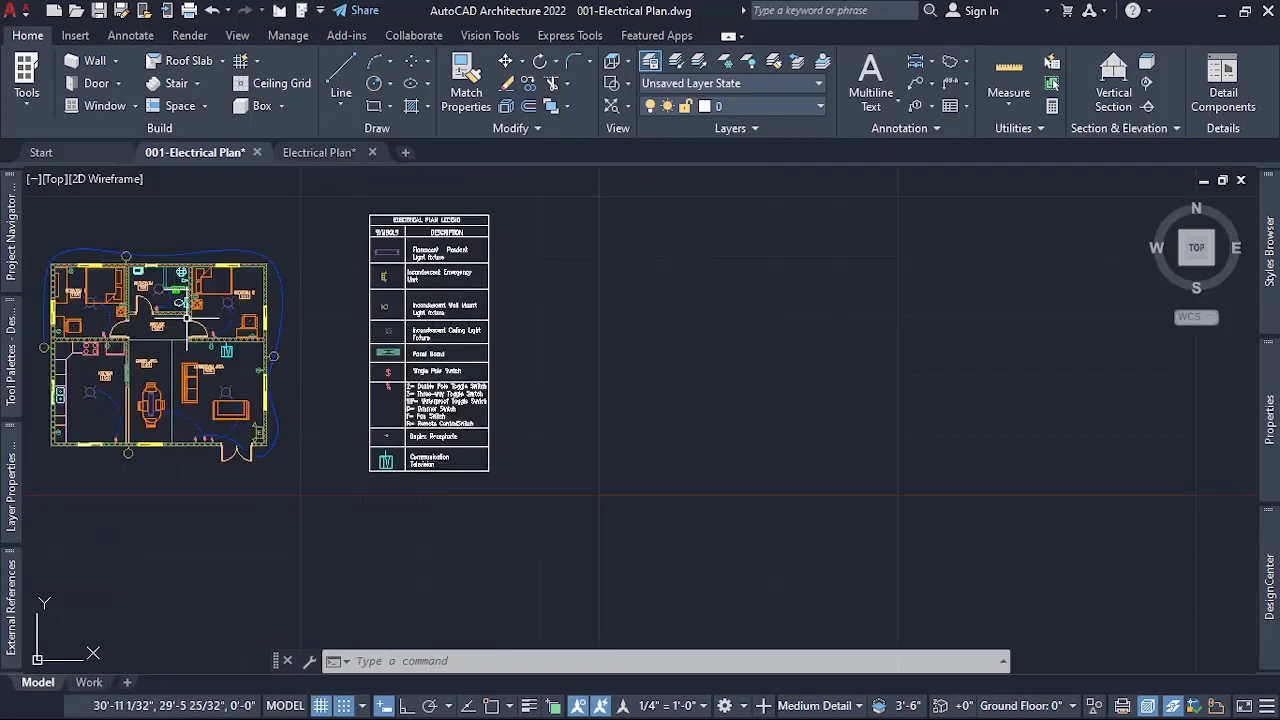
scroll(400, 270, up, 2)
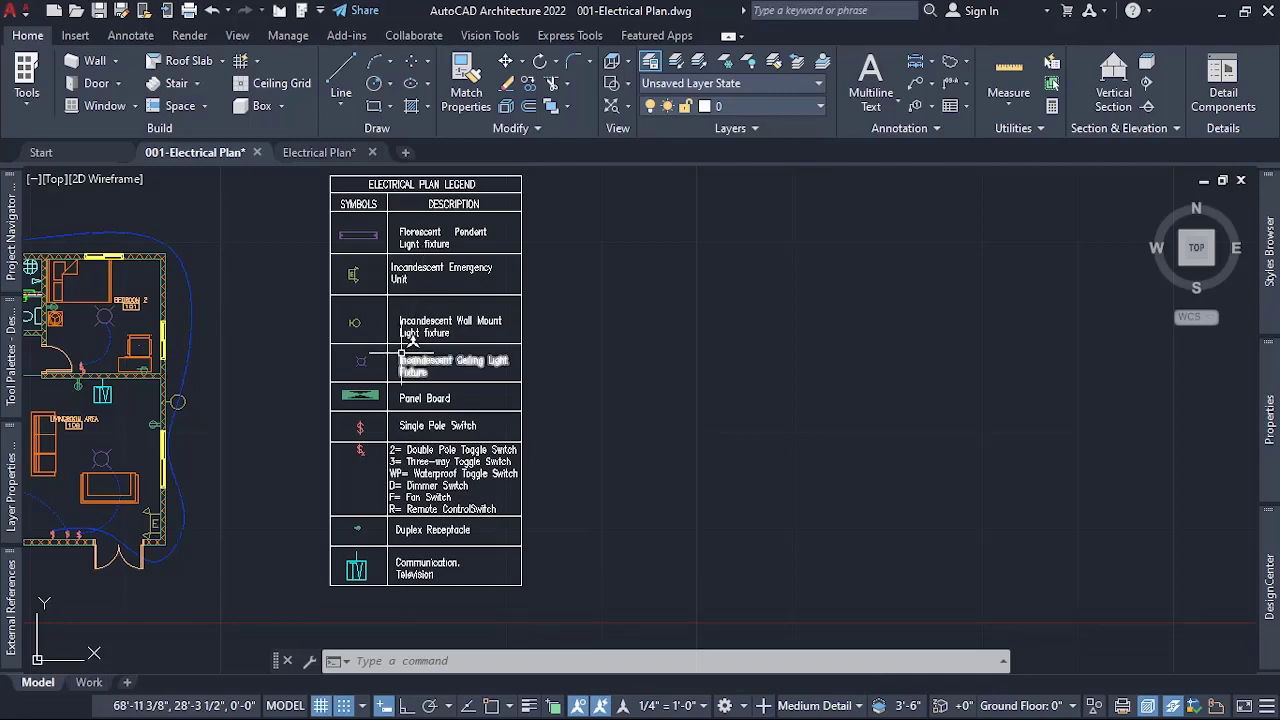
scroll(410, 300, down, 2)
scroll(372, 283, up, 2)
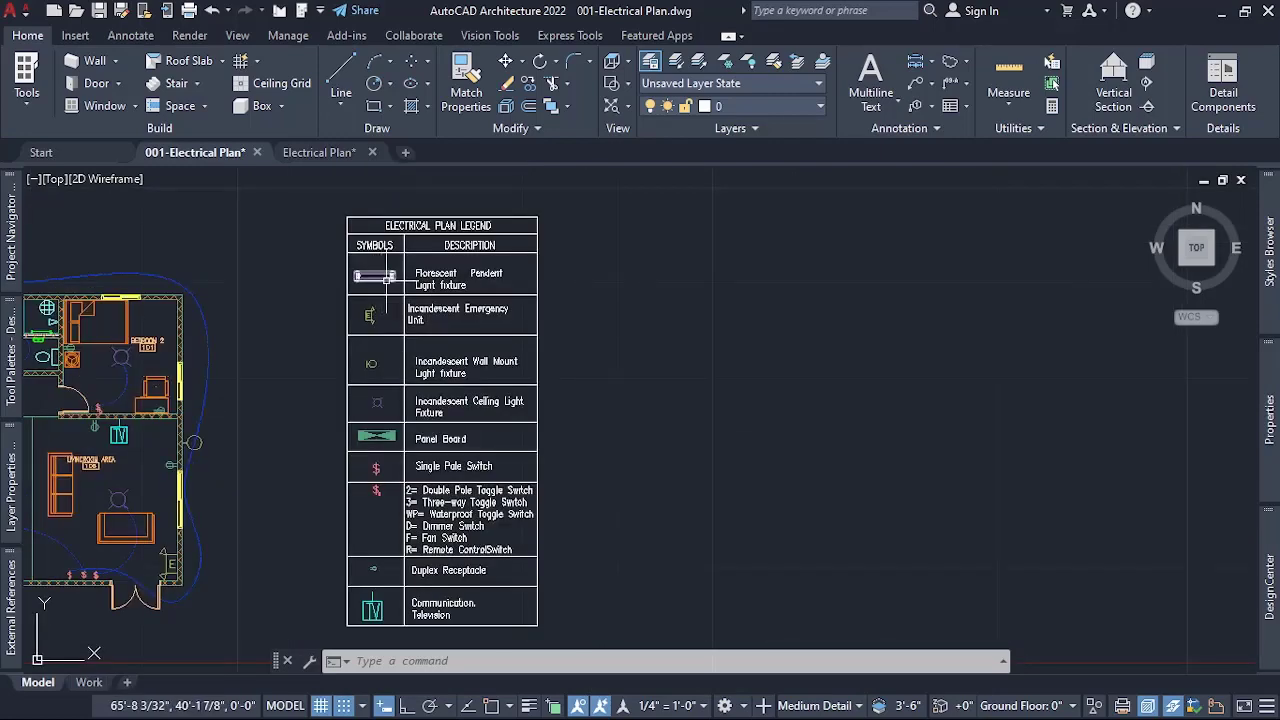
scroll(397, 270, up, 2)
scroll(397, 269, down, 2)
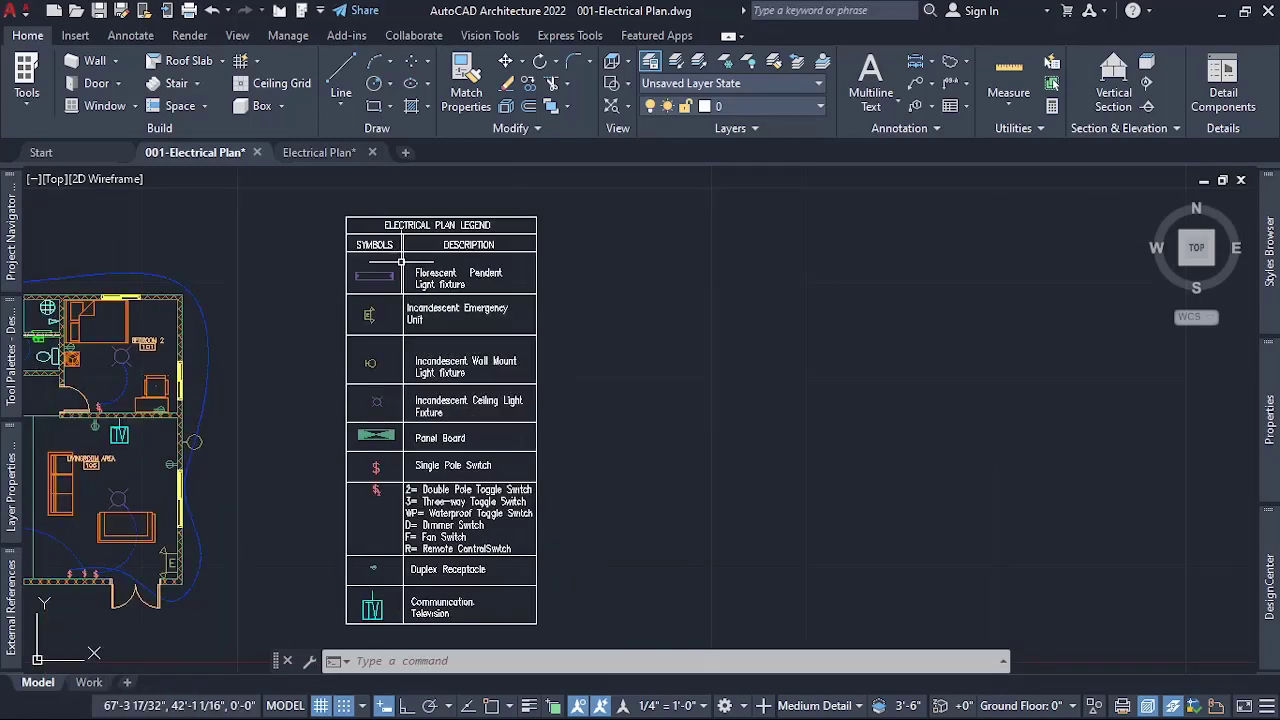
scroll(595, 272, down, 2)
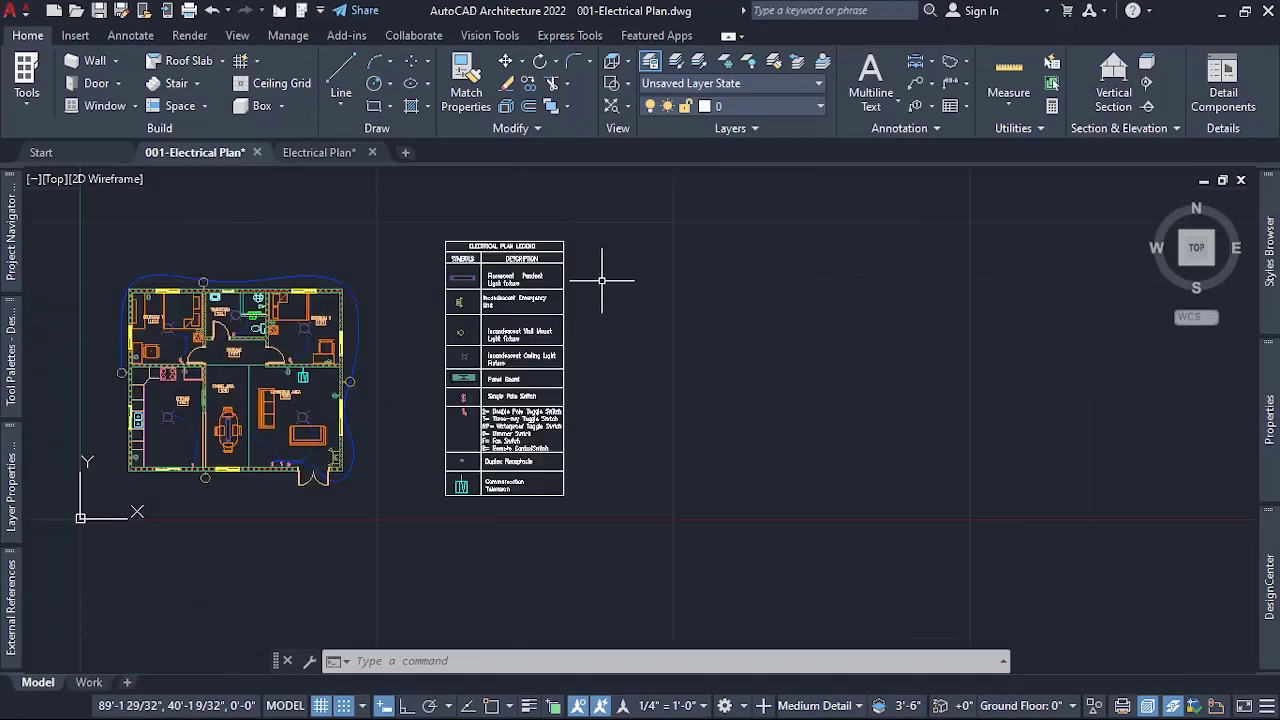
scroll(400, 344, up, 2)
scroll(471, 340, down, 2)
scroll(629, 317, down, 2)
scroll(406, 304, up, 3)
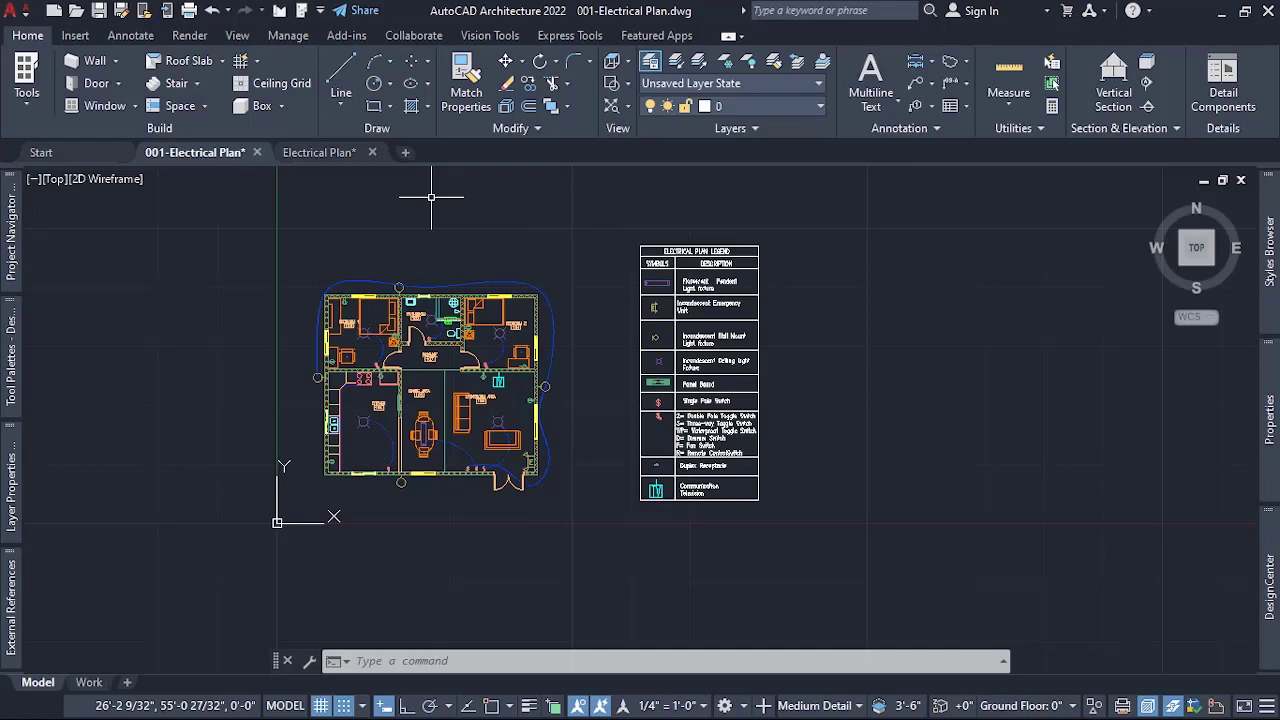
Start a new named view and name it "Detail - Electrical plan".
click(240, 36)
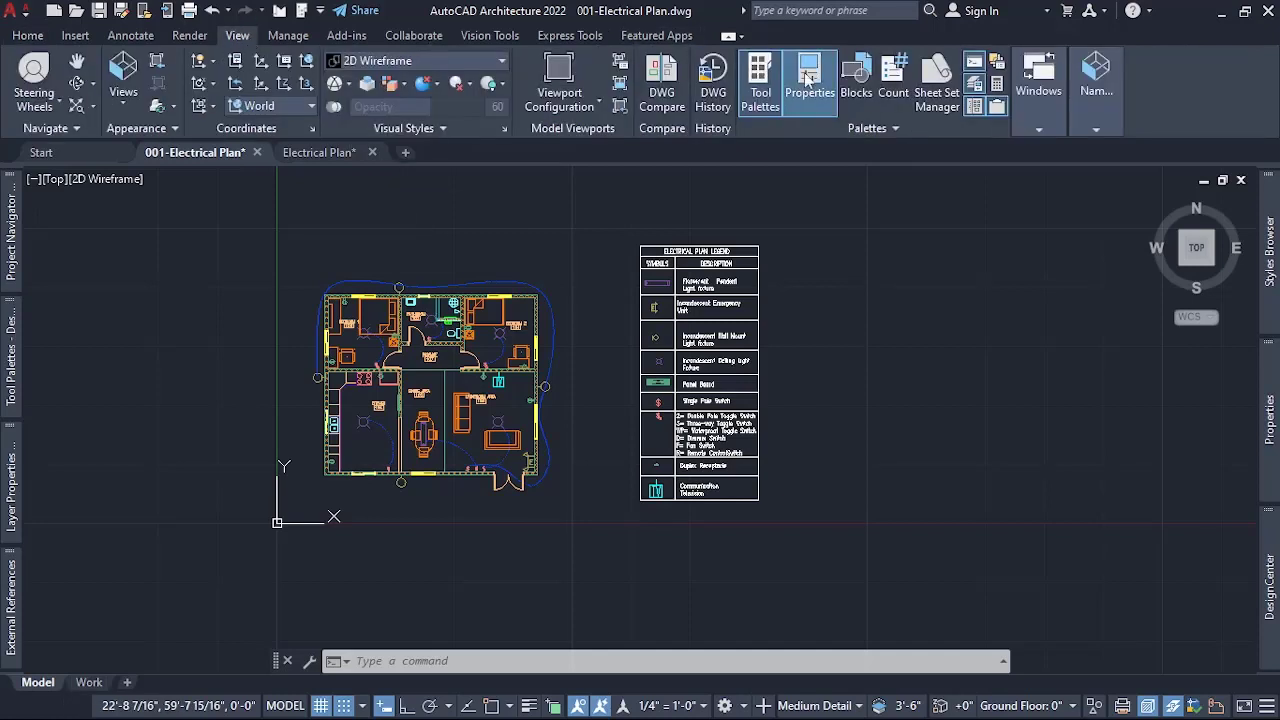
click(1092, 100)
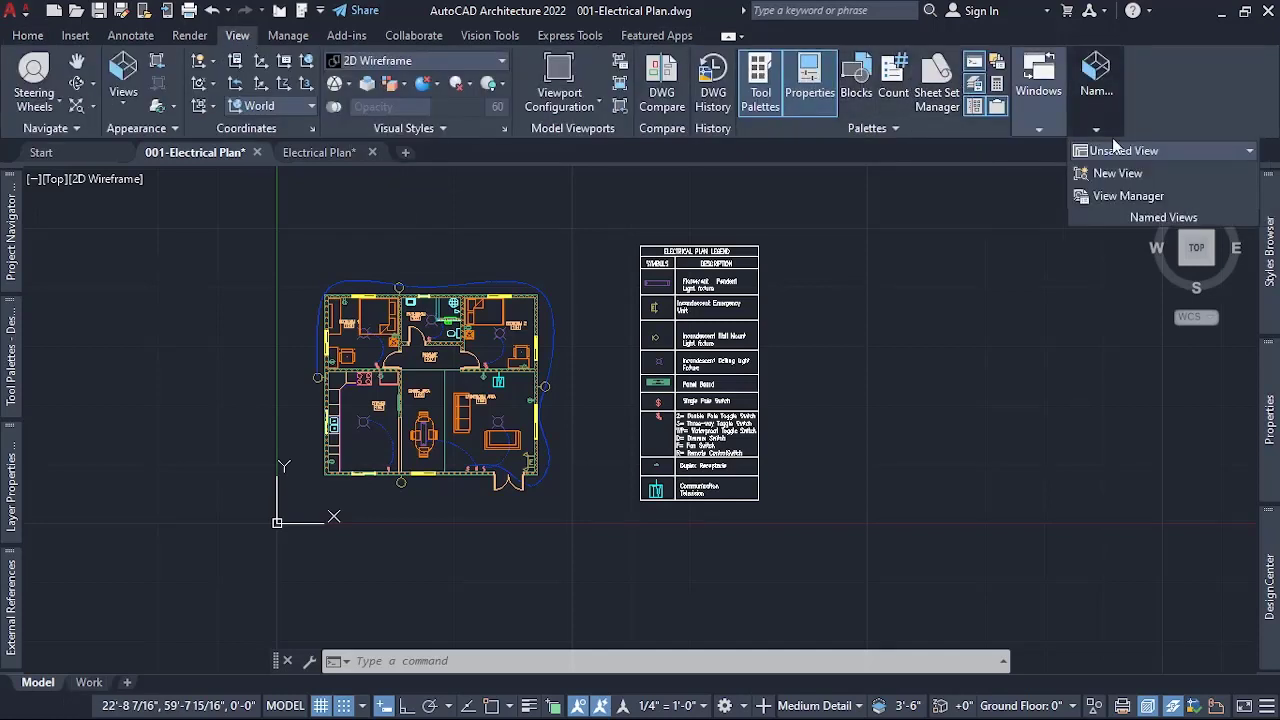
click(1138, 178)
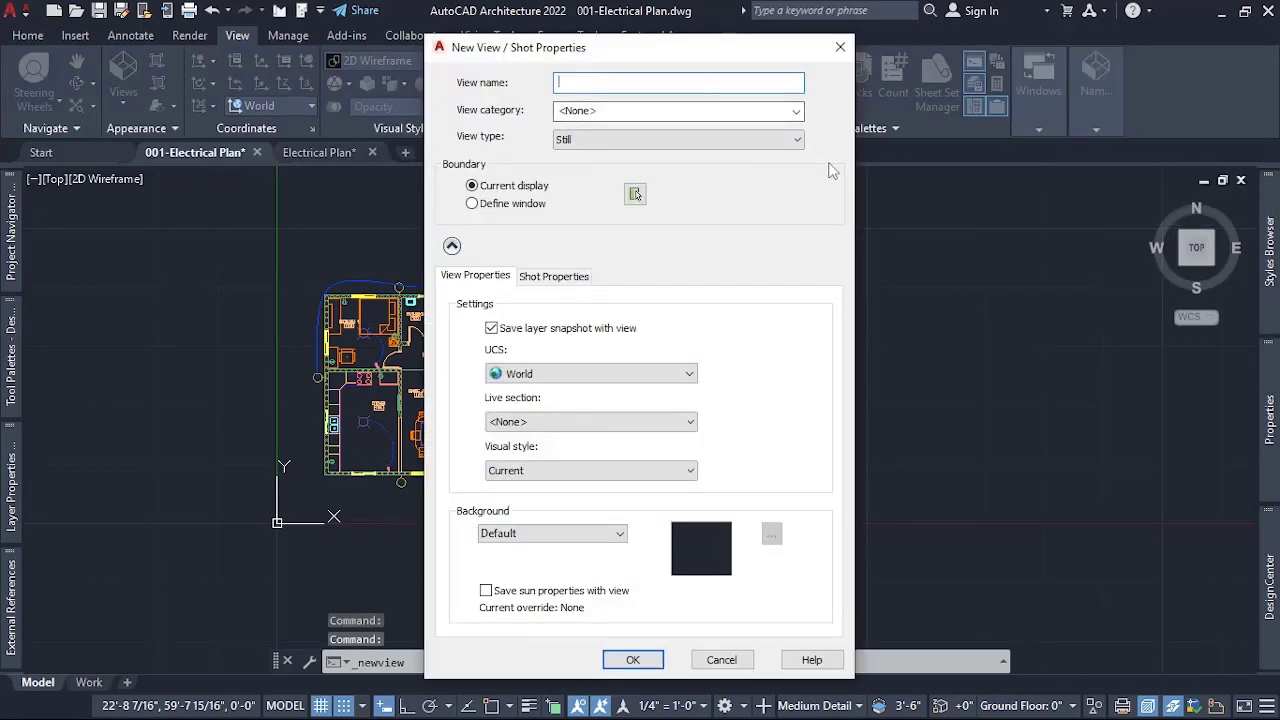
text(Detail - Electrical plan)
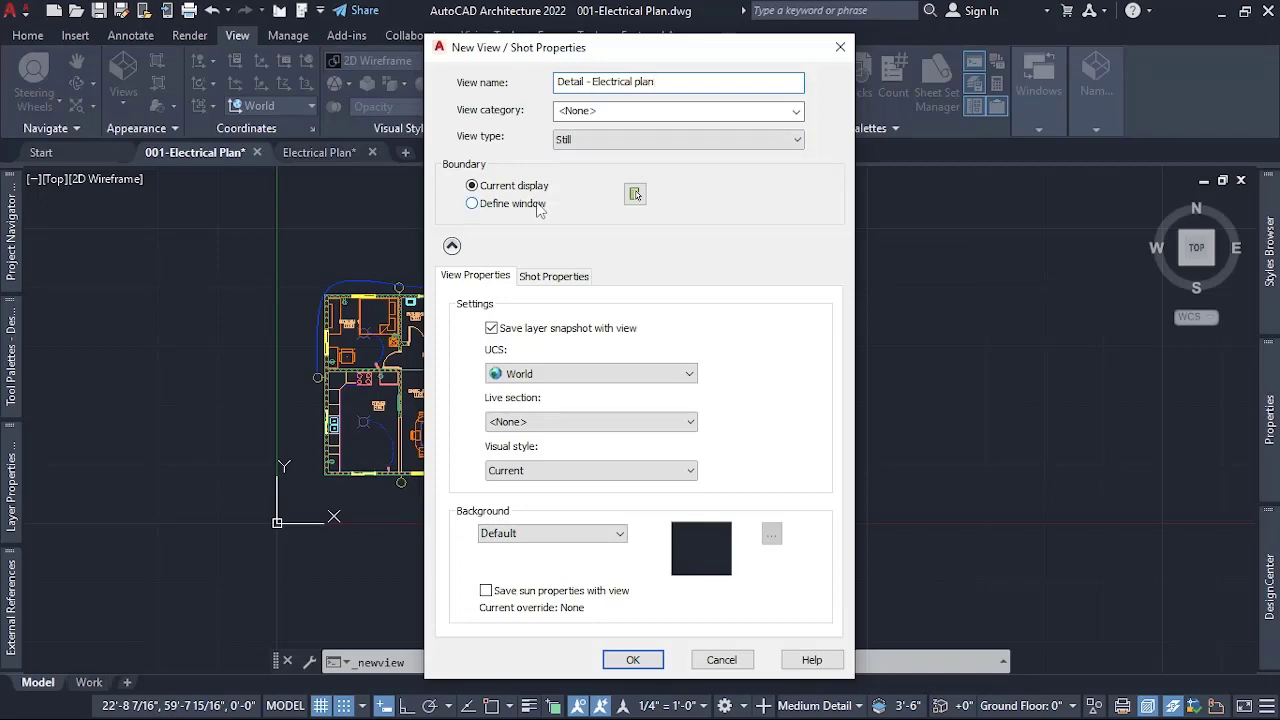
Define the view's boundary as a window around the floor plan and its outer wiring, leaving the legend outside.
click(472, 203)
scroll(475, 370, up, 2)
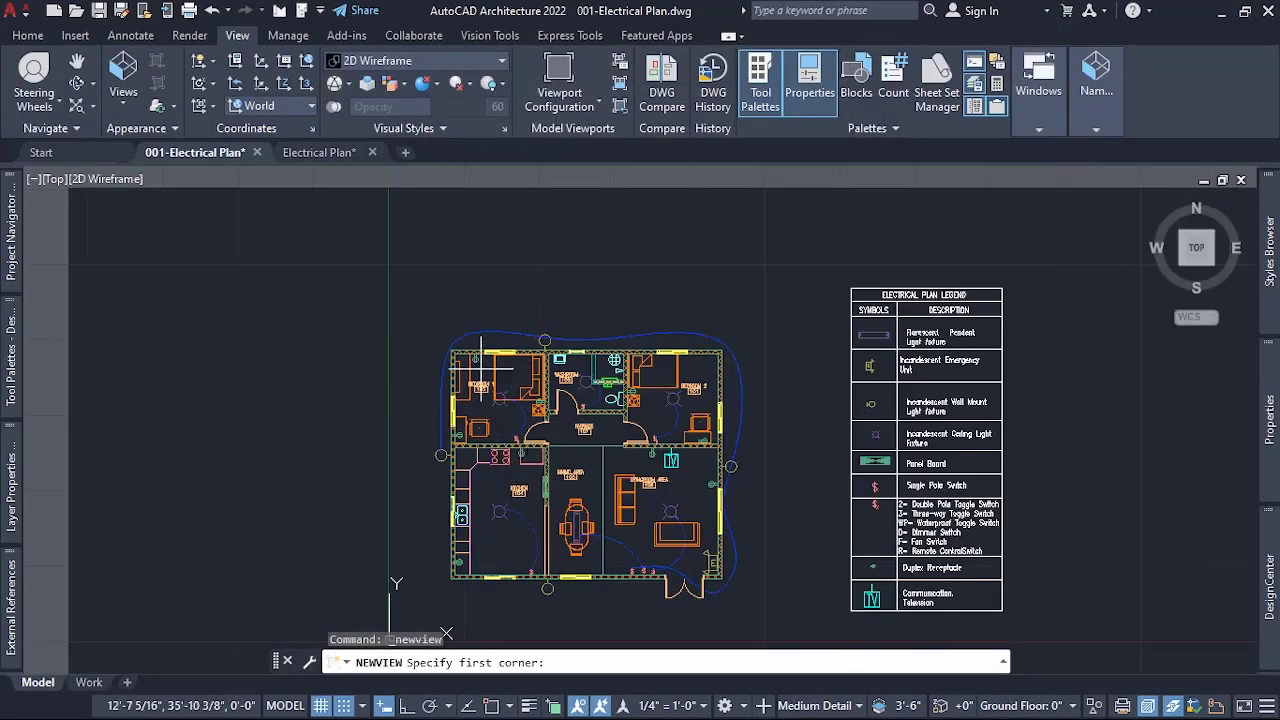
scroll(466, 294, down, 1)
scroll(509, 300, down, 1)
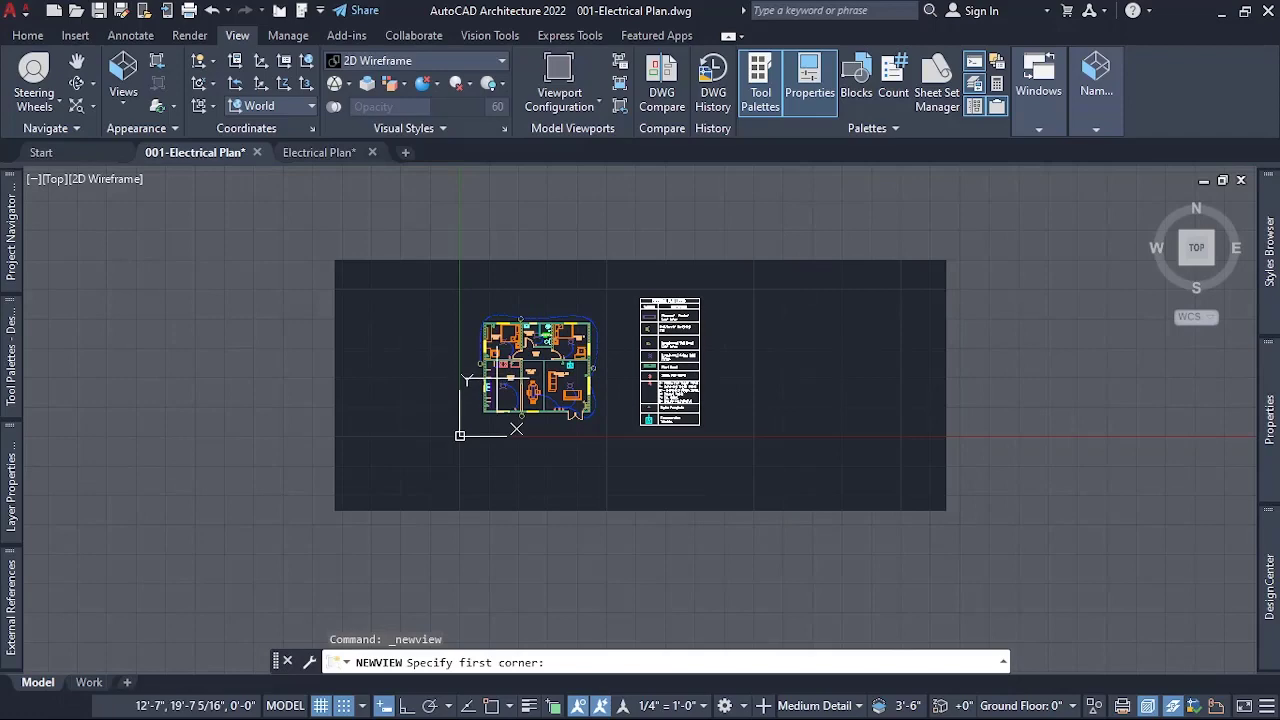
scroll(500, 338, up, 2)
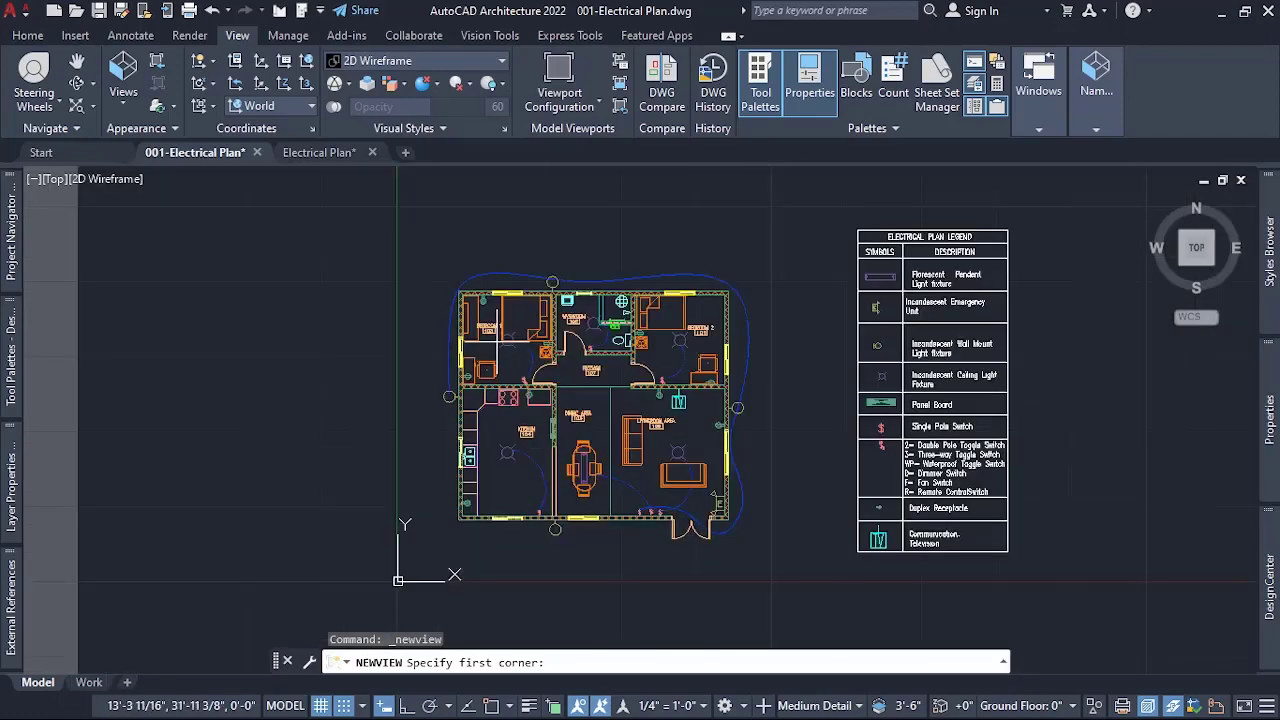
click(411, 238)
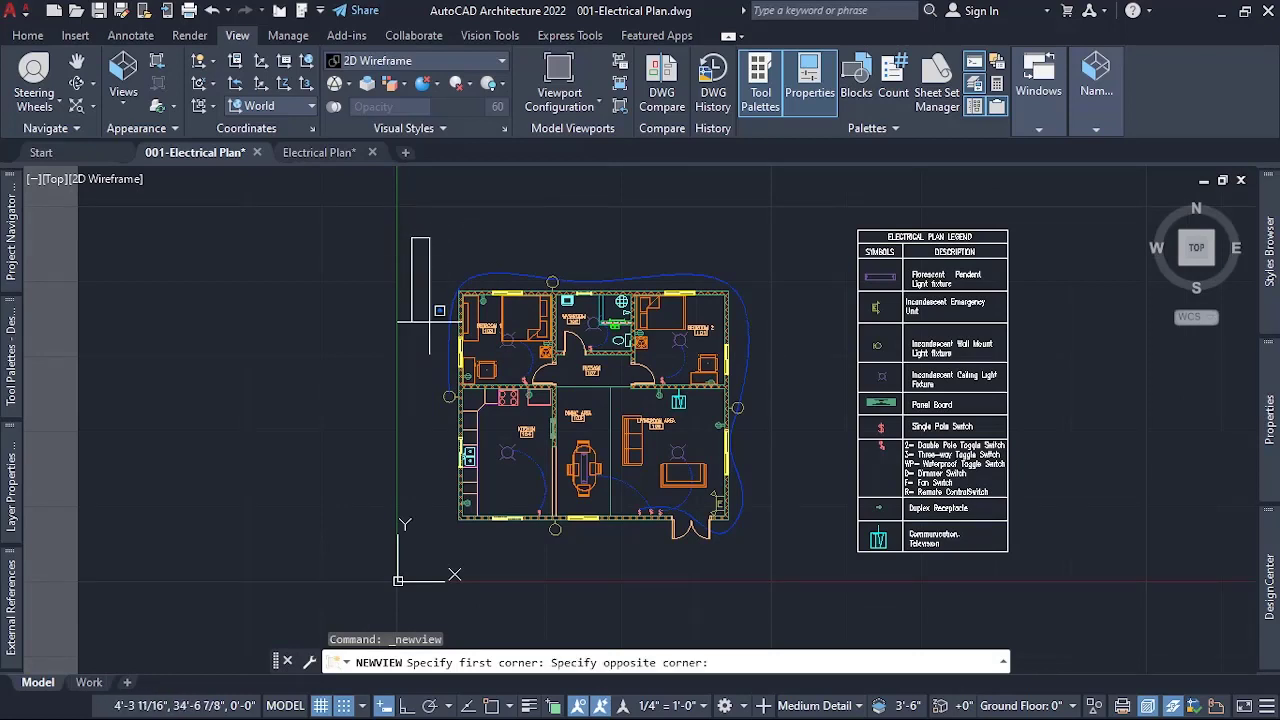
click(790, 573)
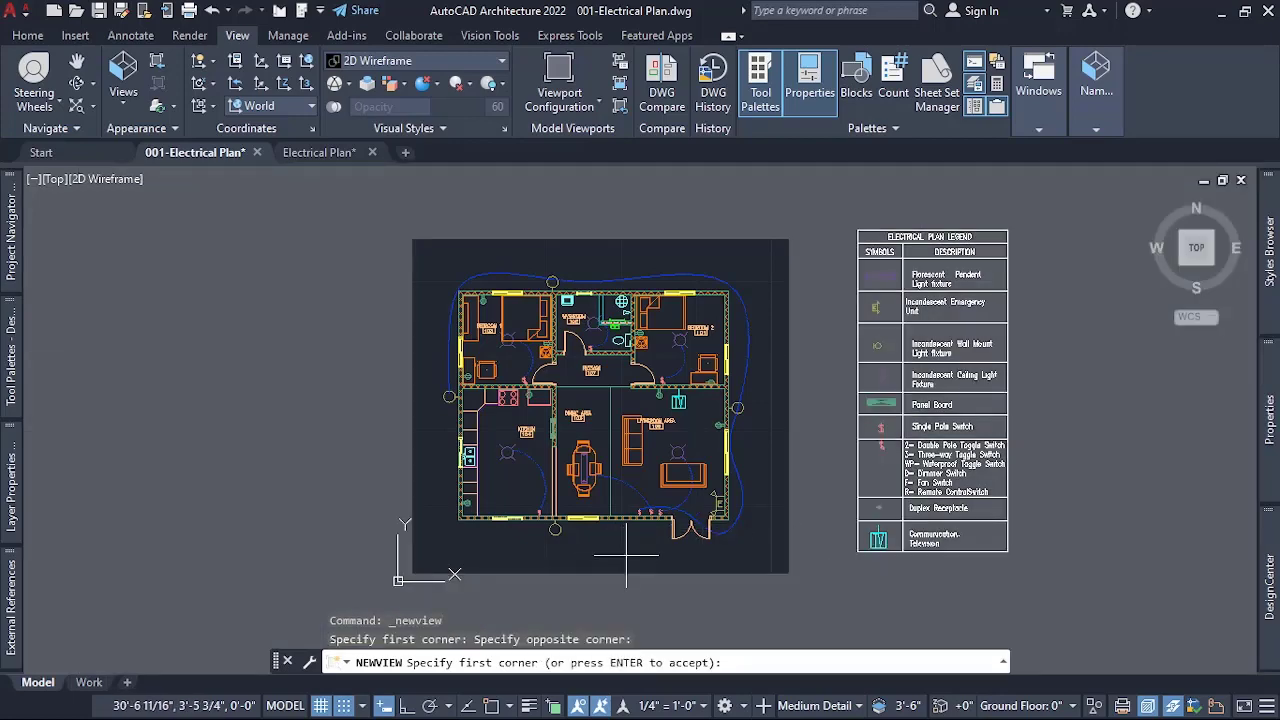
key(Return)
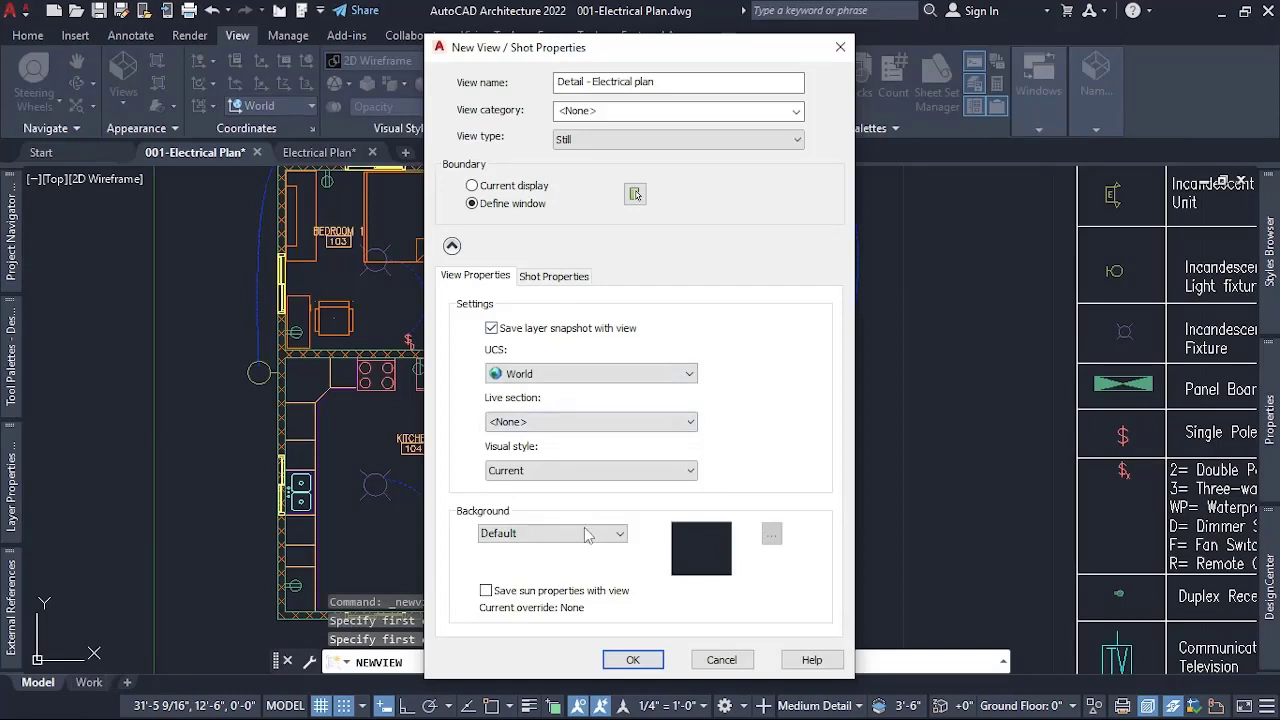
Set the view's visual style to <None> and save the named view.
click(625, 474)
click(688, 489)
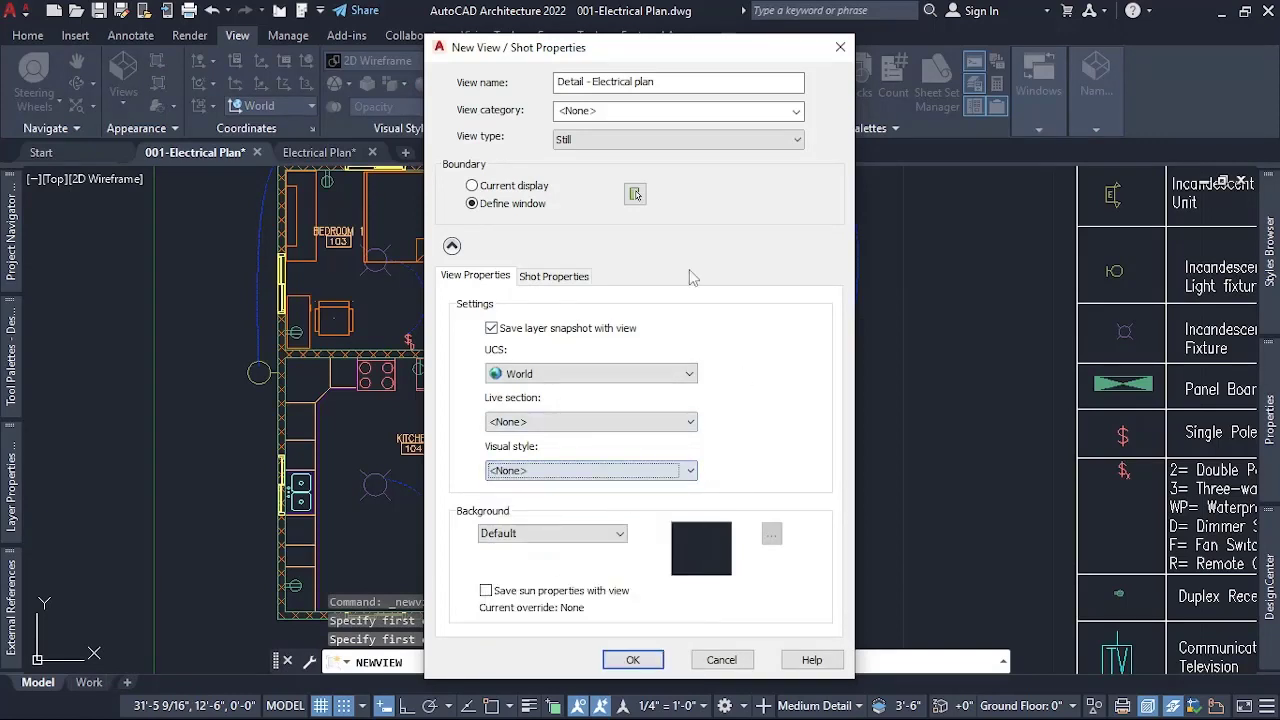
click(630, 660)
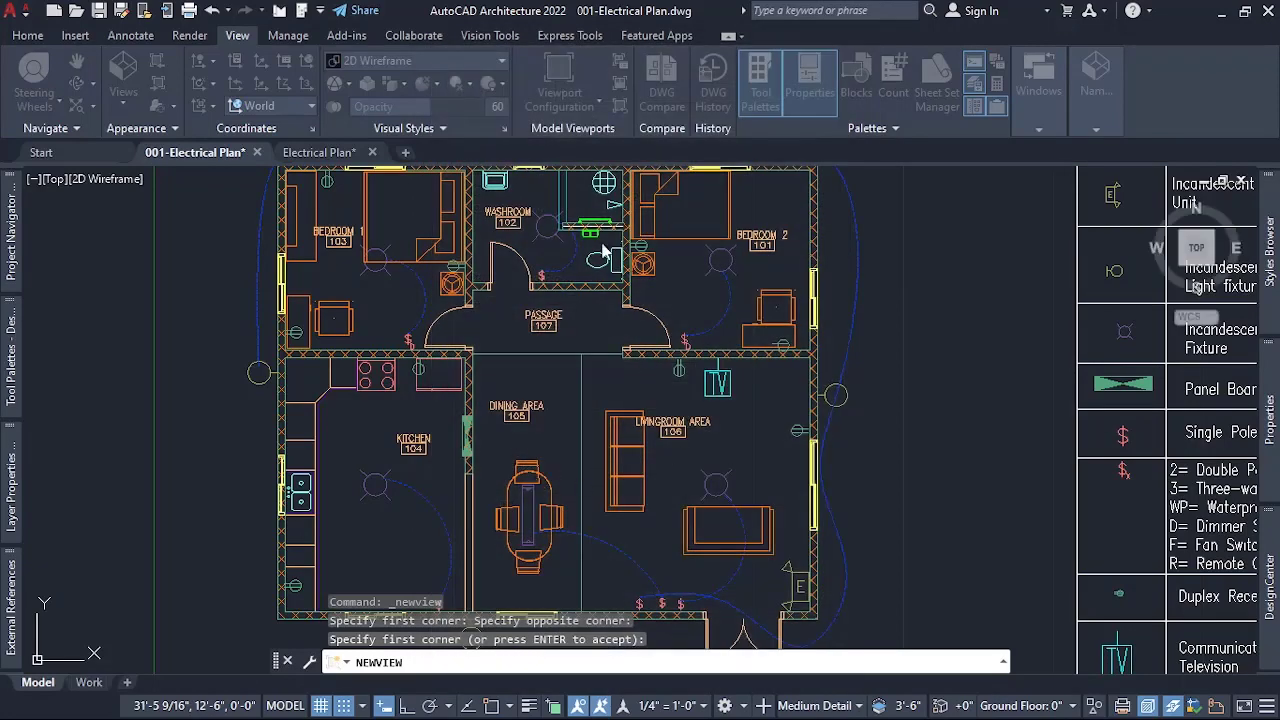
key(Return)
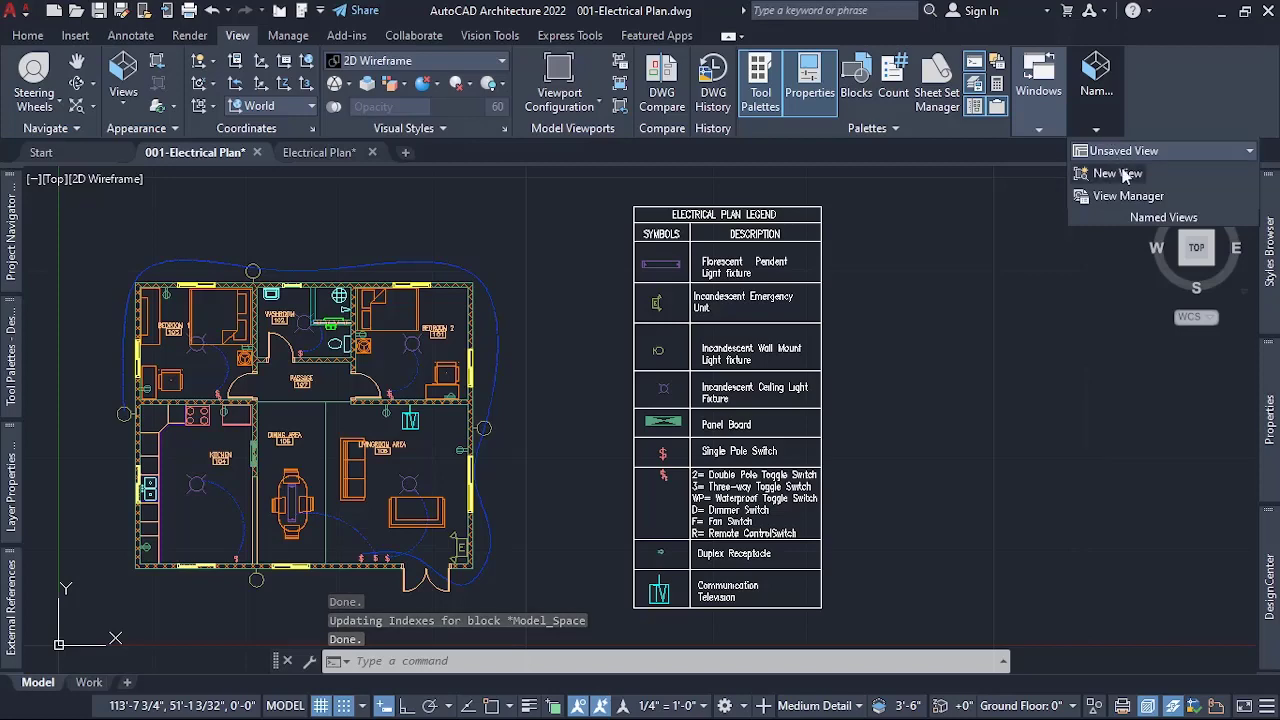
Start a new named view and name it "Electrical Plan Legend".
click(1122, 174)
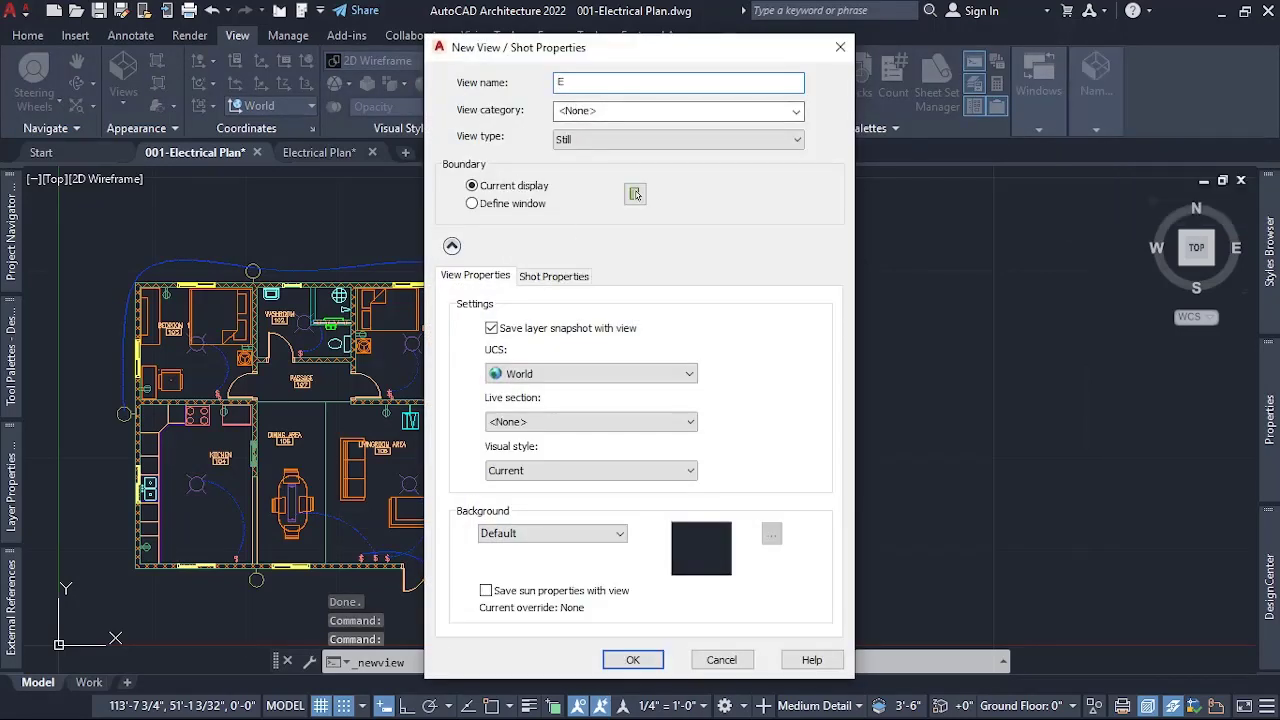
key(BackSpace)
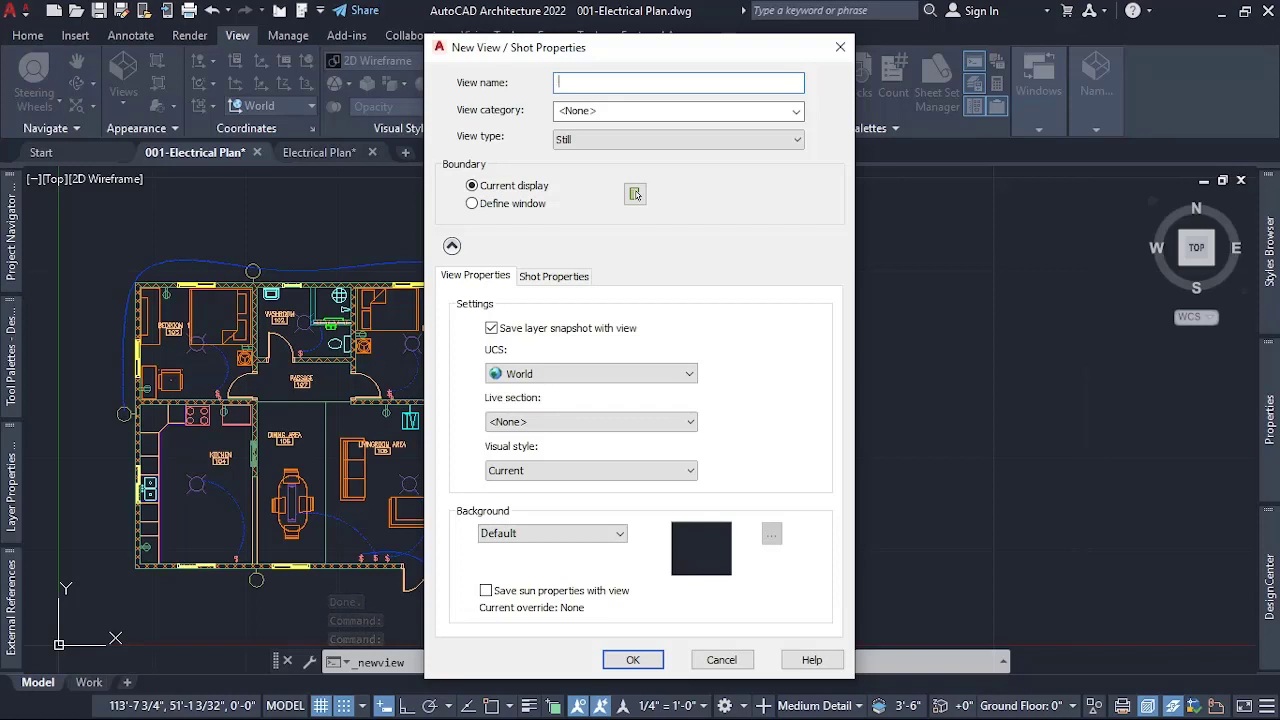
text(Electrical Plan Legend)
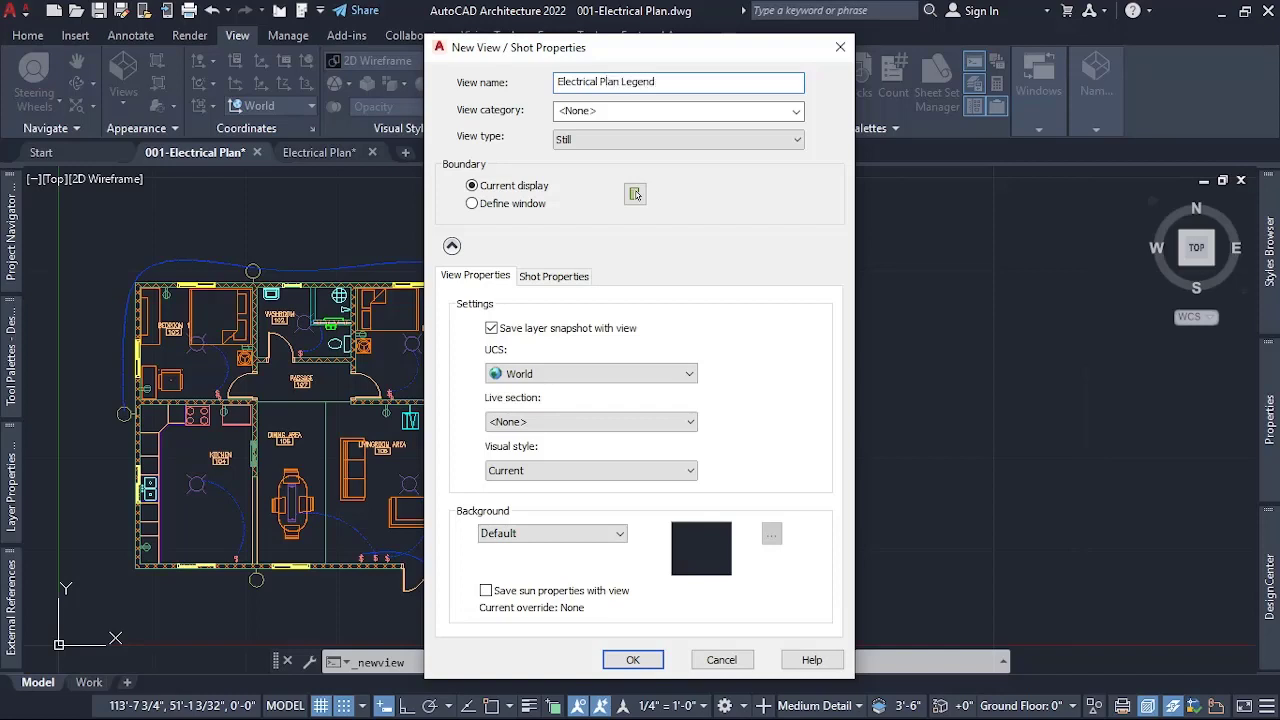
Define the view's boundary as a window from the legend table's upper-left corner to its lower-right corner and accept it.
click(526, 208)
scroll(620, 320, up, 4)
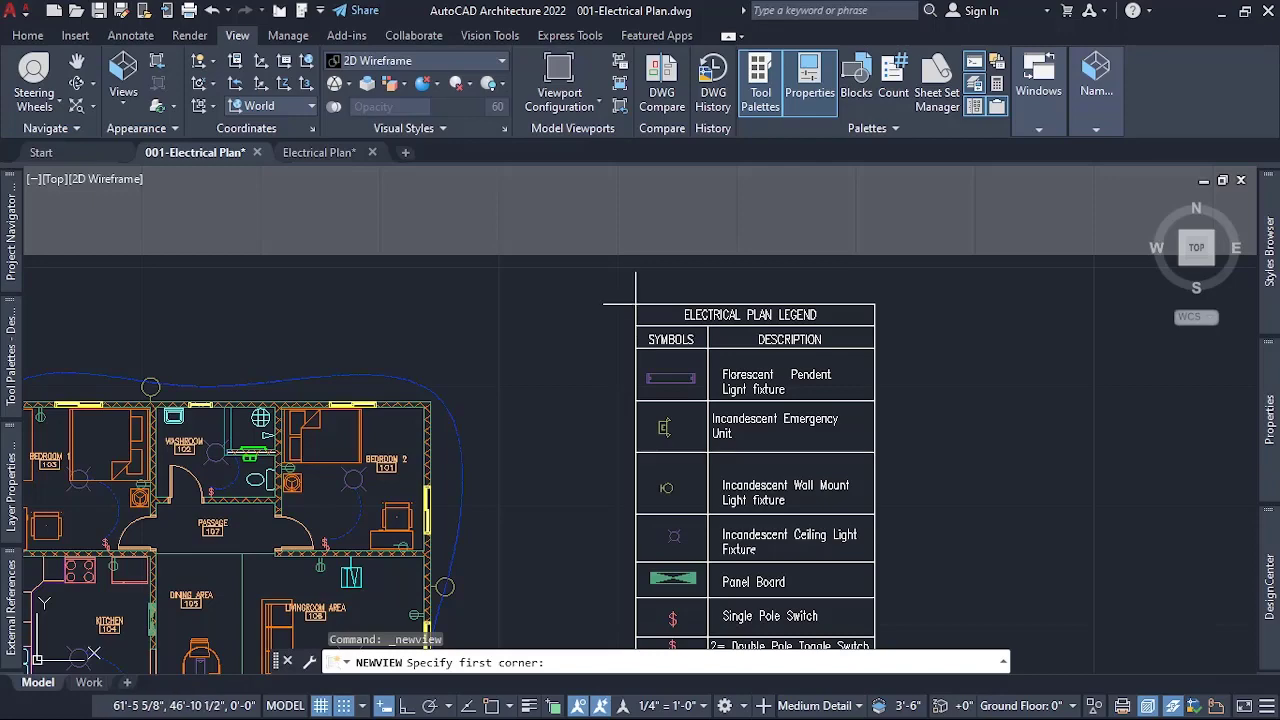
click(635, 304)
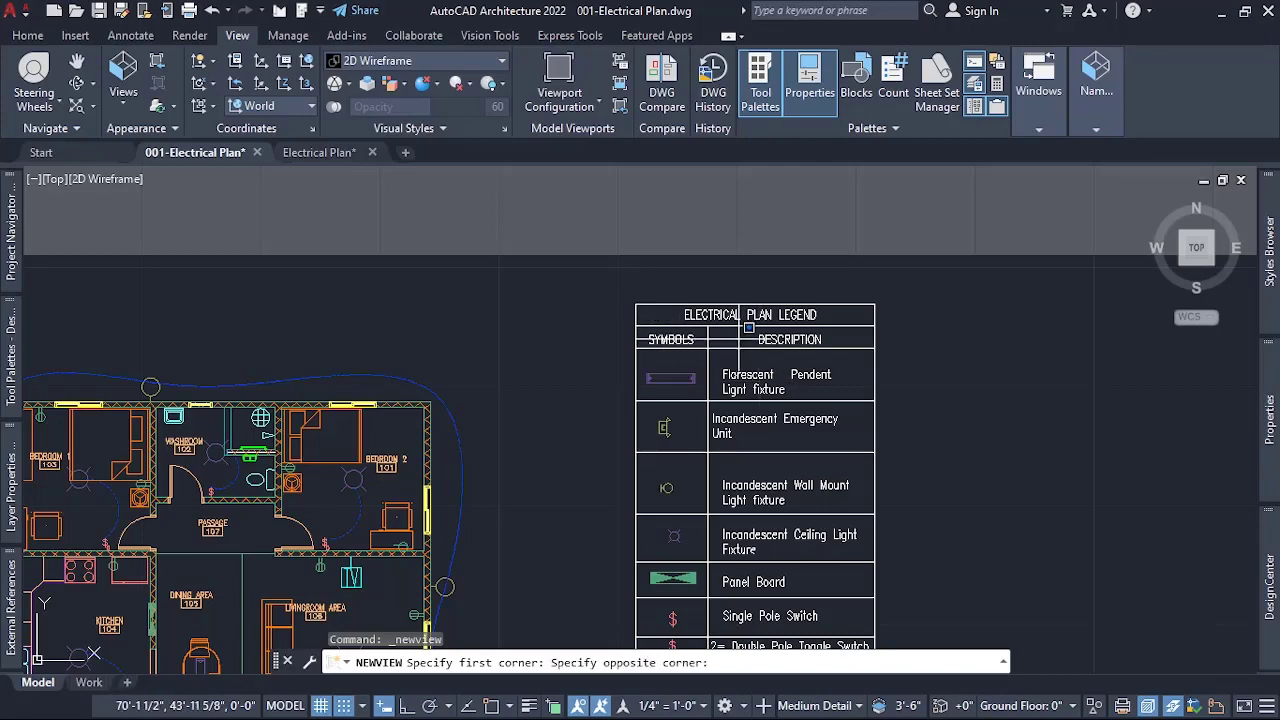
scroll(705, 268, down, 4)
scroll(766, 440, up, 4)
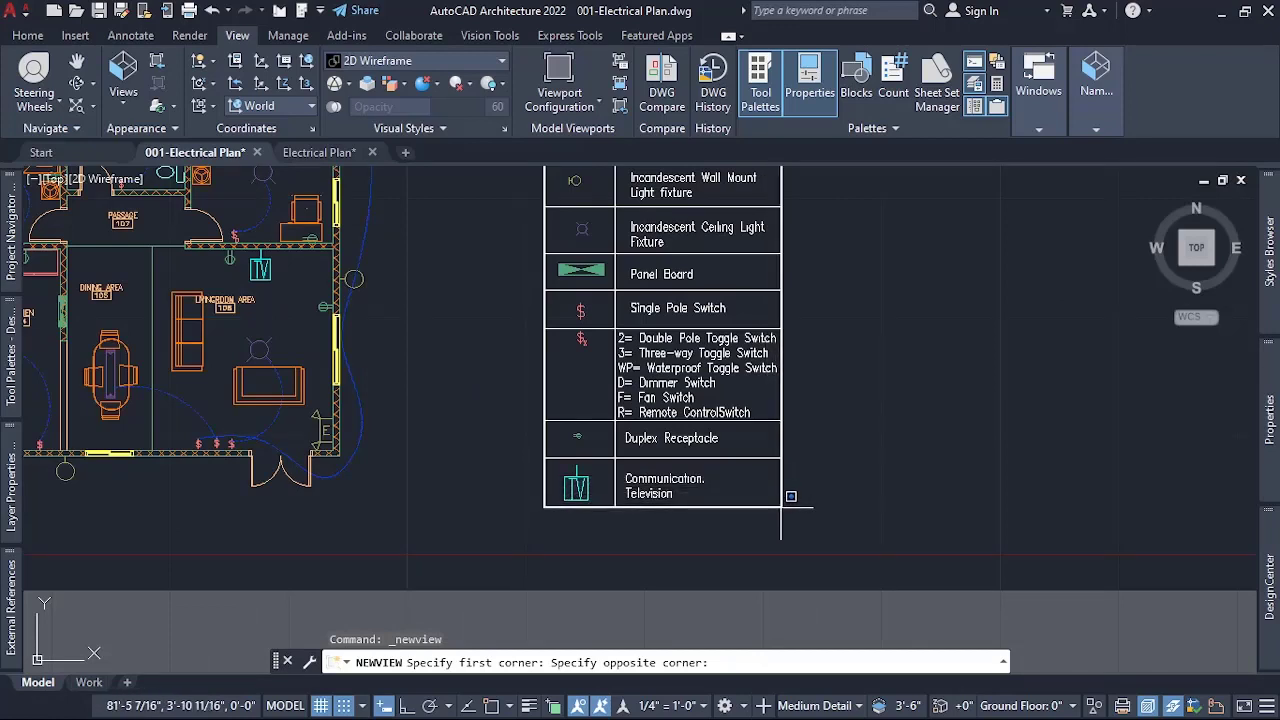
click(790, 496)
scroll(600, 476, down, 4)
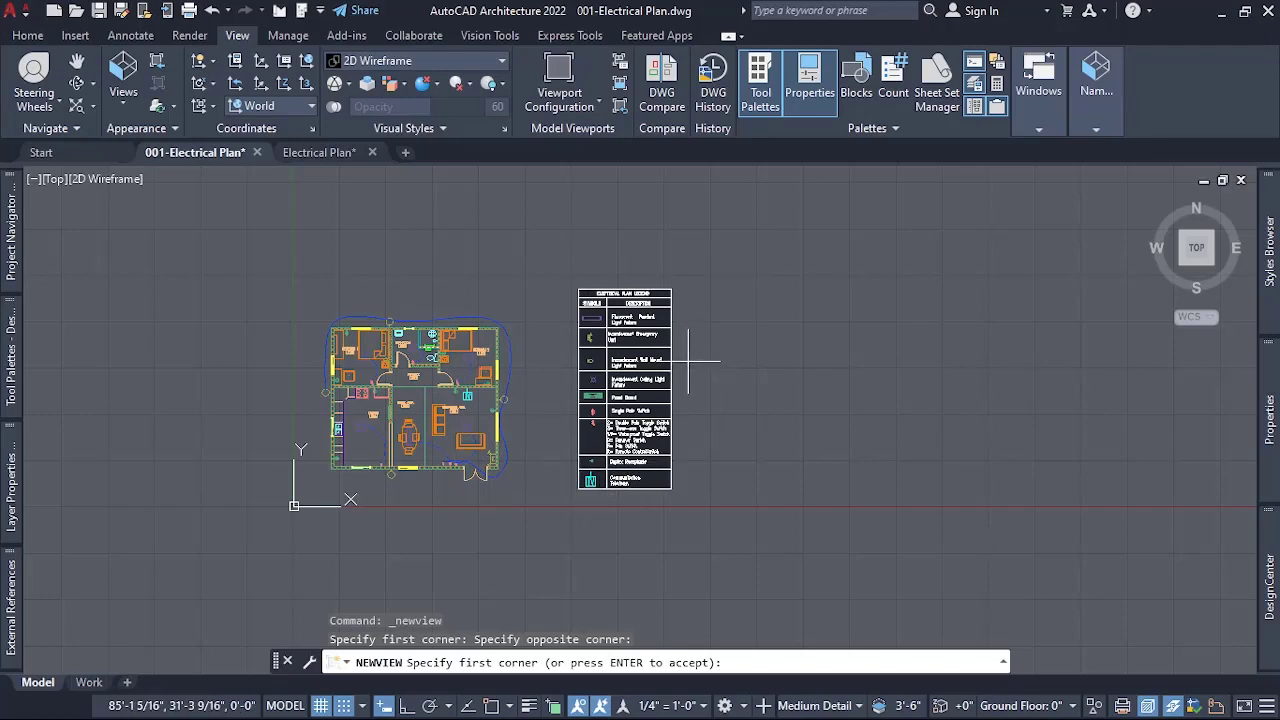
key(Return)
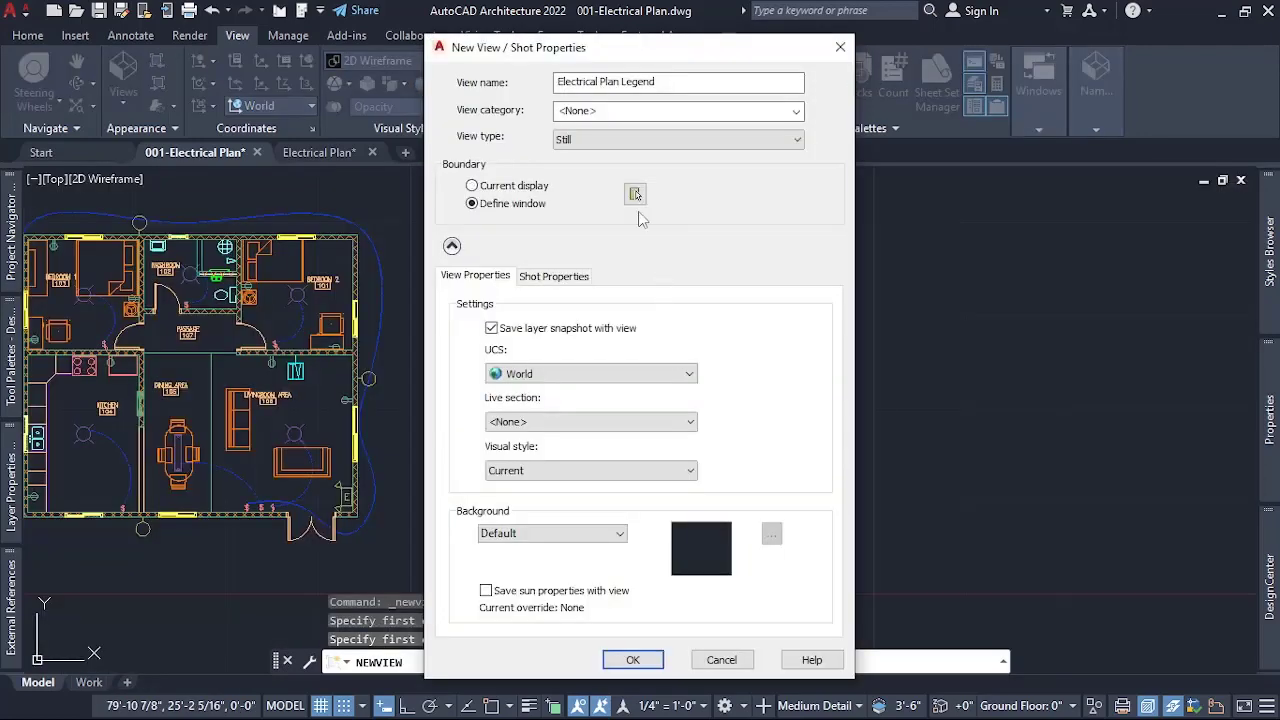
Set the legend view's visual style to <None> and save the named view.
click(605, 470)
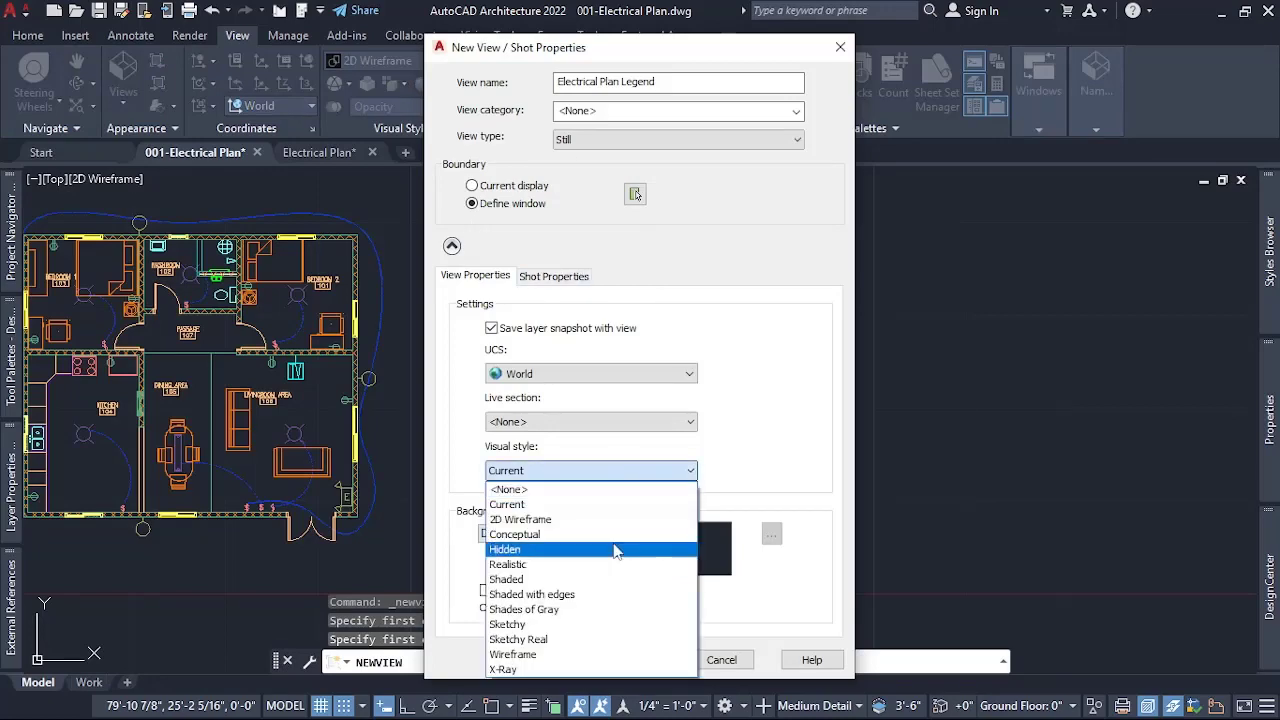
click(620, 489)
click(648, 660)
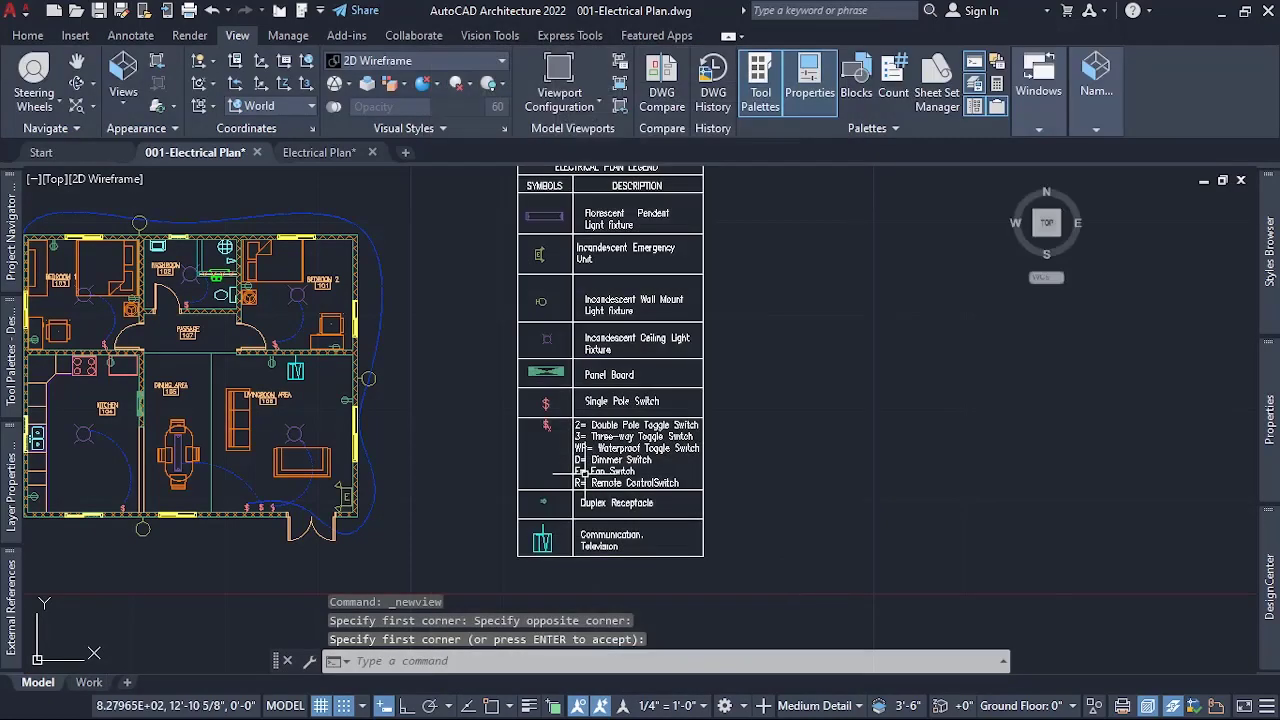
Review the properties and previews of the "Detail - Electrical plan" and "Electrical Plan Legend" views in the View Manager.
scroll(832, 354, down, 2)
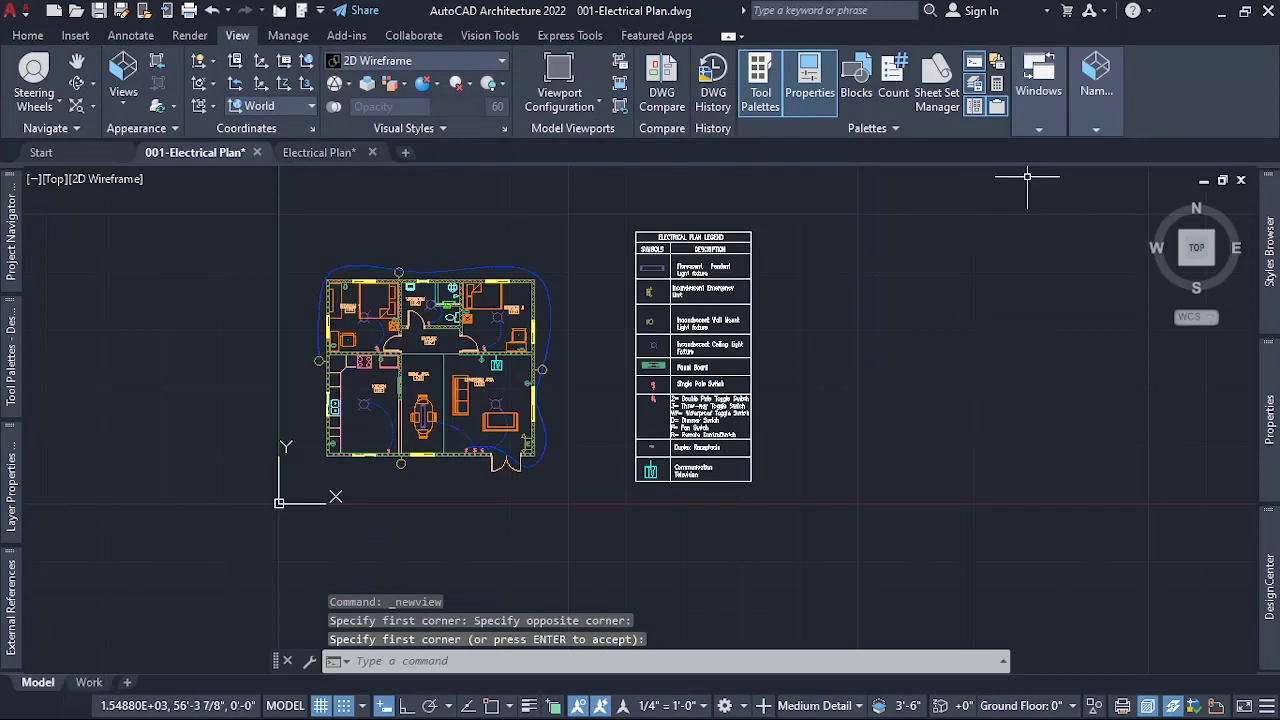
click(1099, 126)
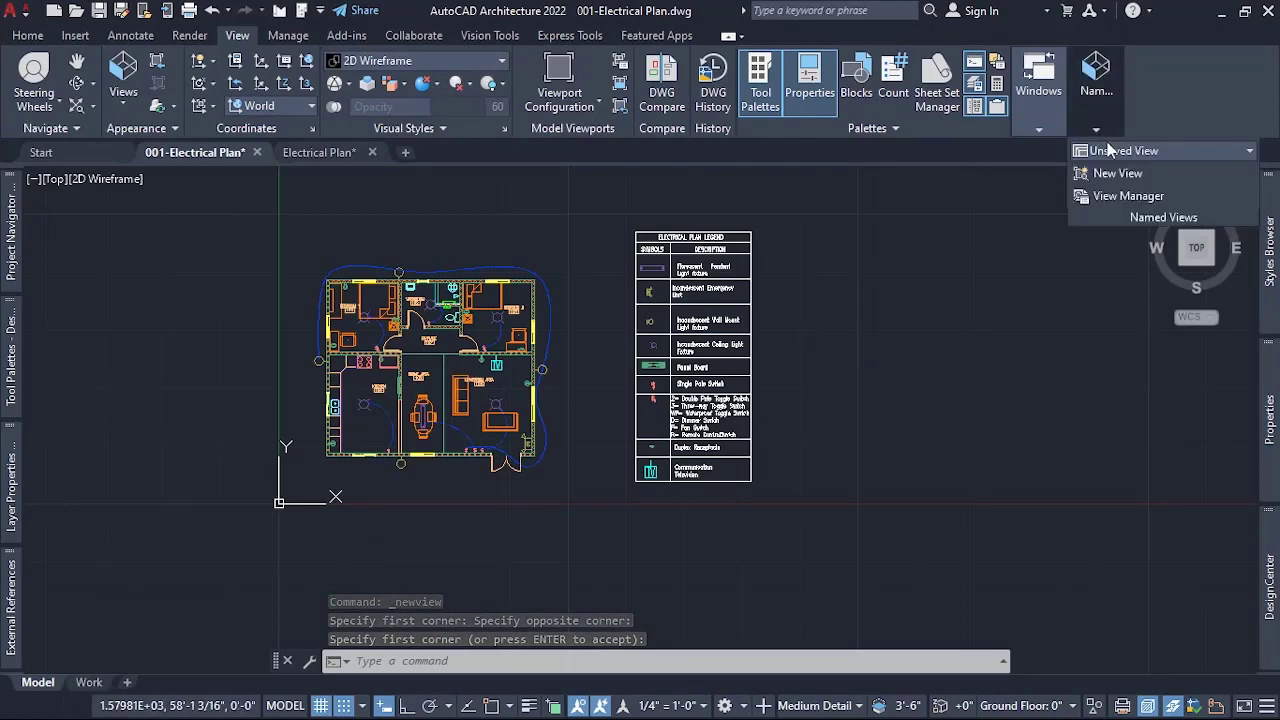
click(1130, 197)
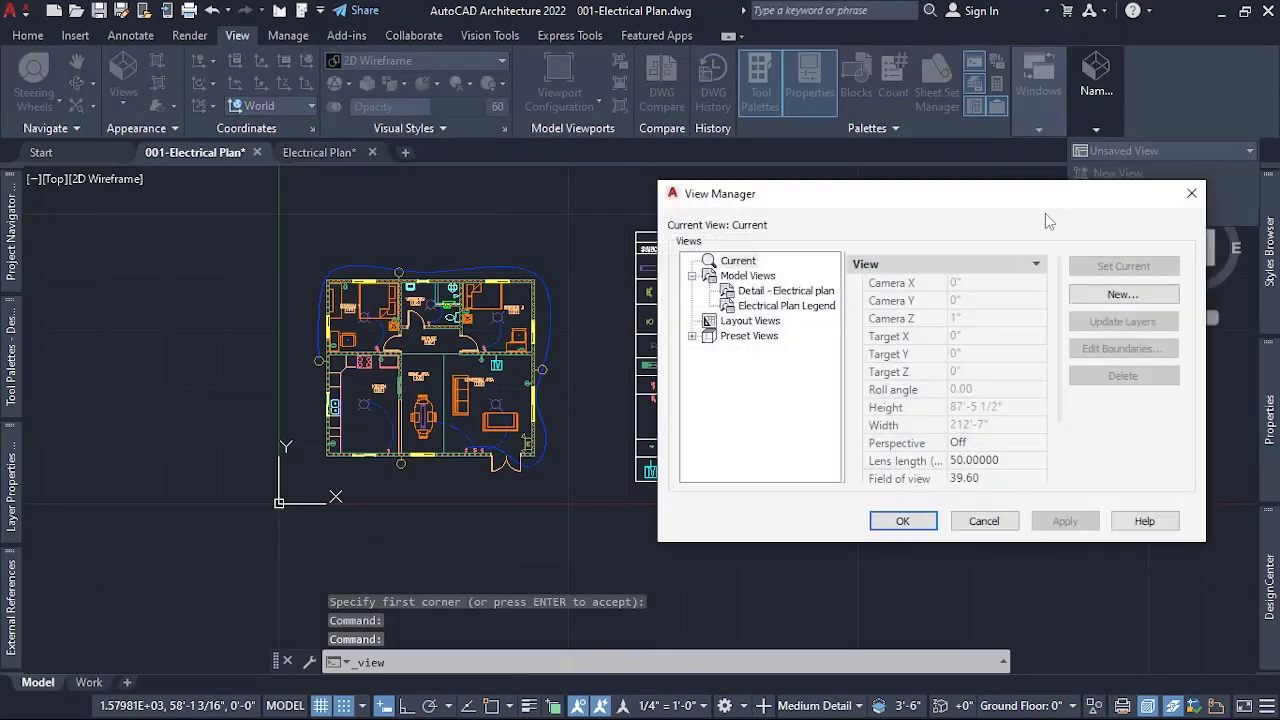
click(802, 293)
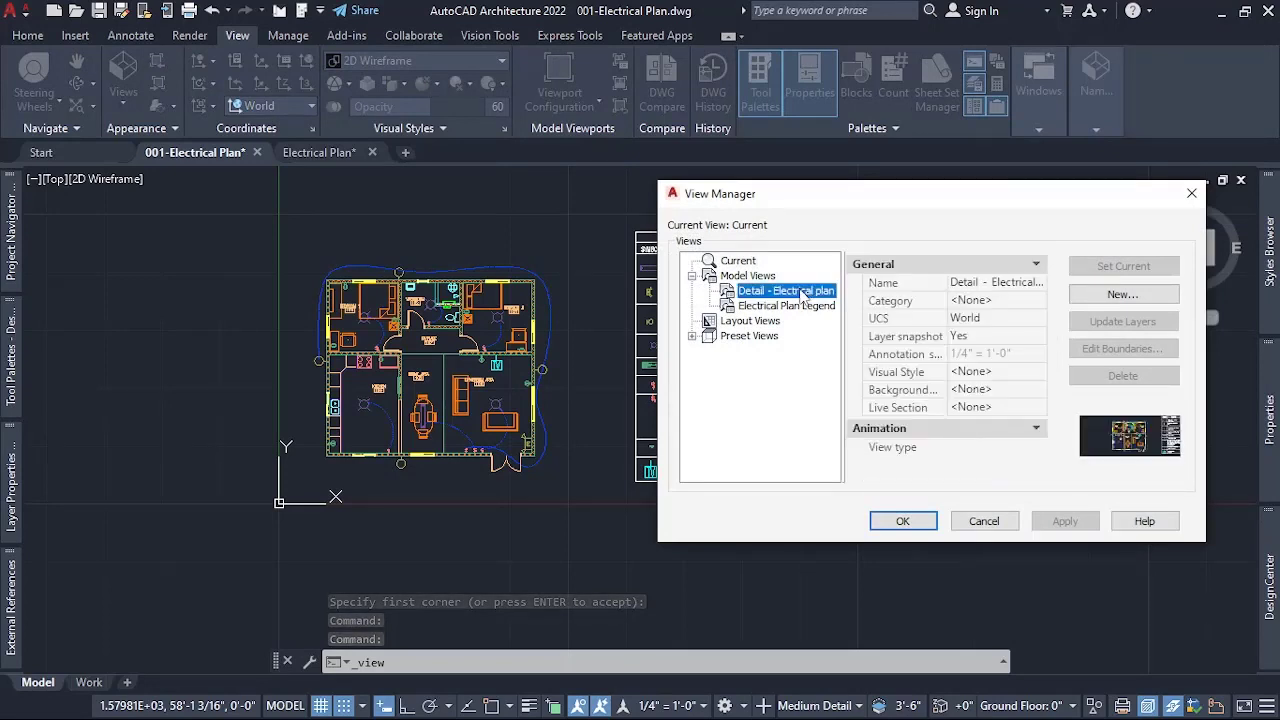
click(773, 307)
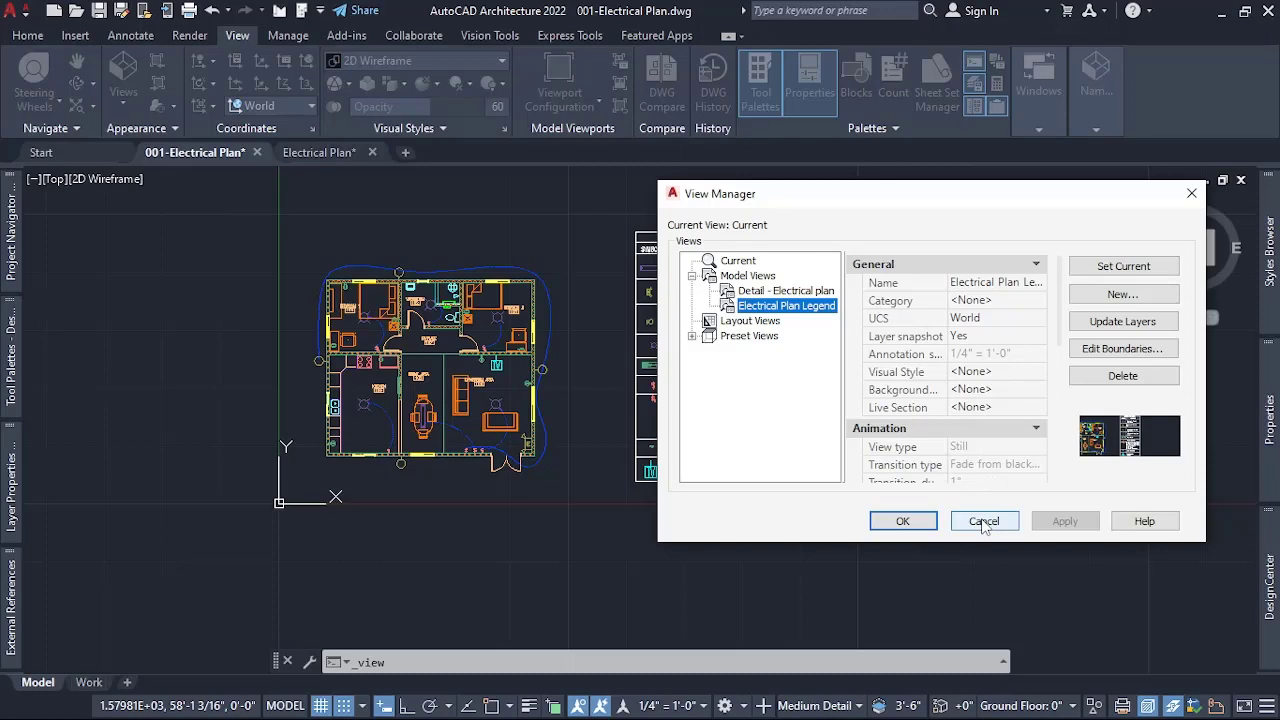
click(903, 521)
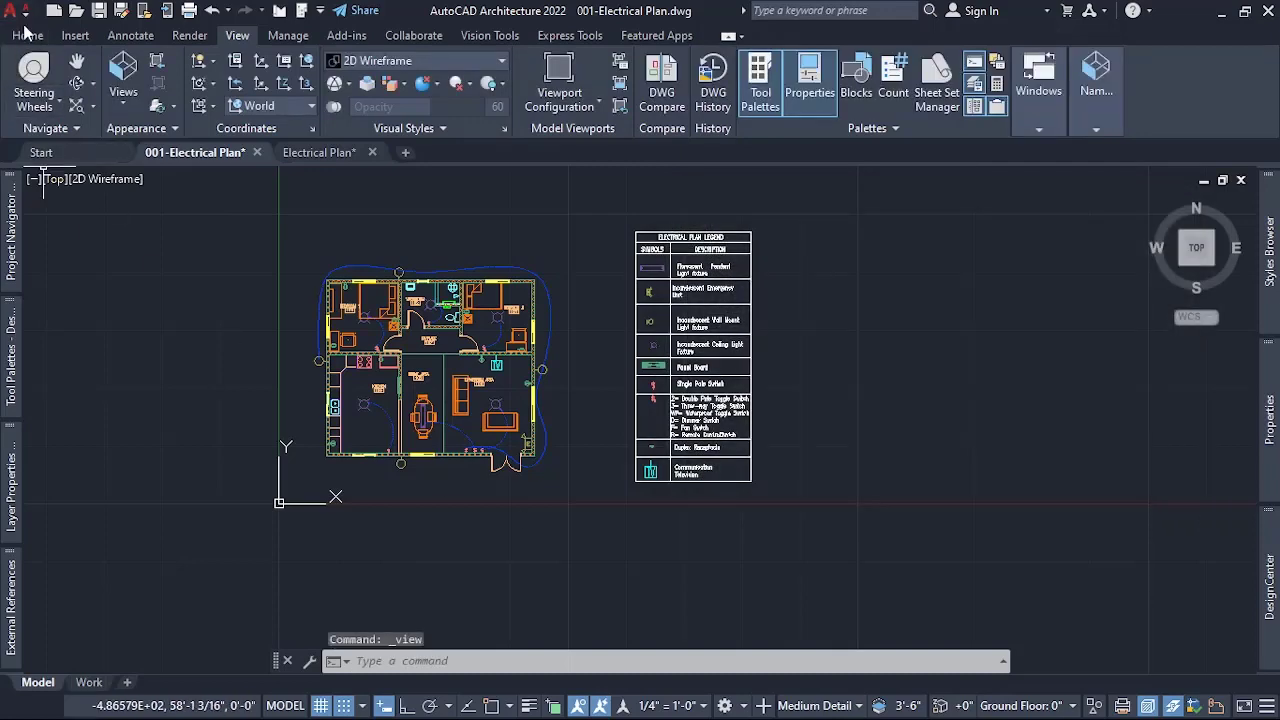
Check the viewport's custom model views for the two saved electrical views, without leaving a selection active.
click(56, 178)
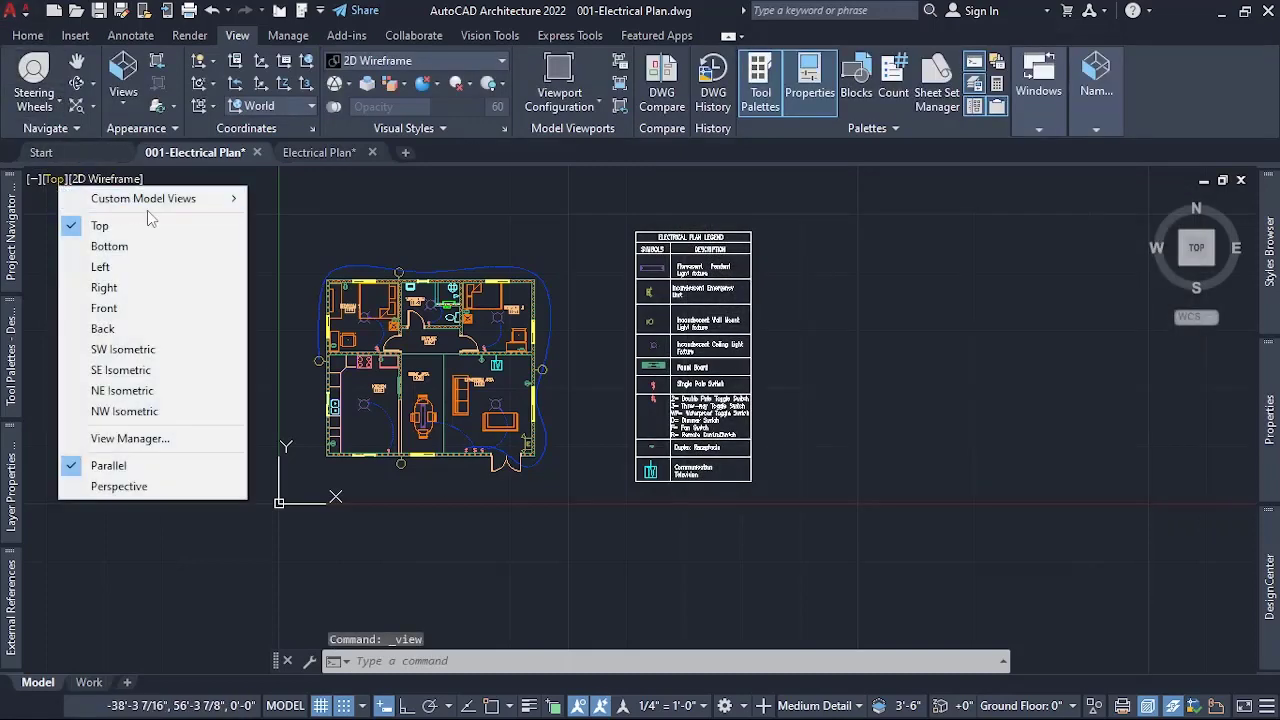
mouse_move(225, 198)
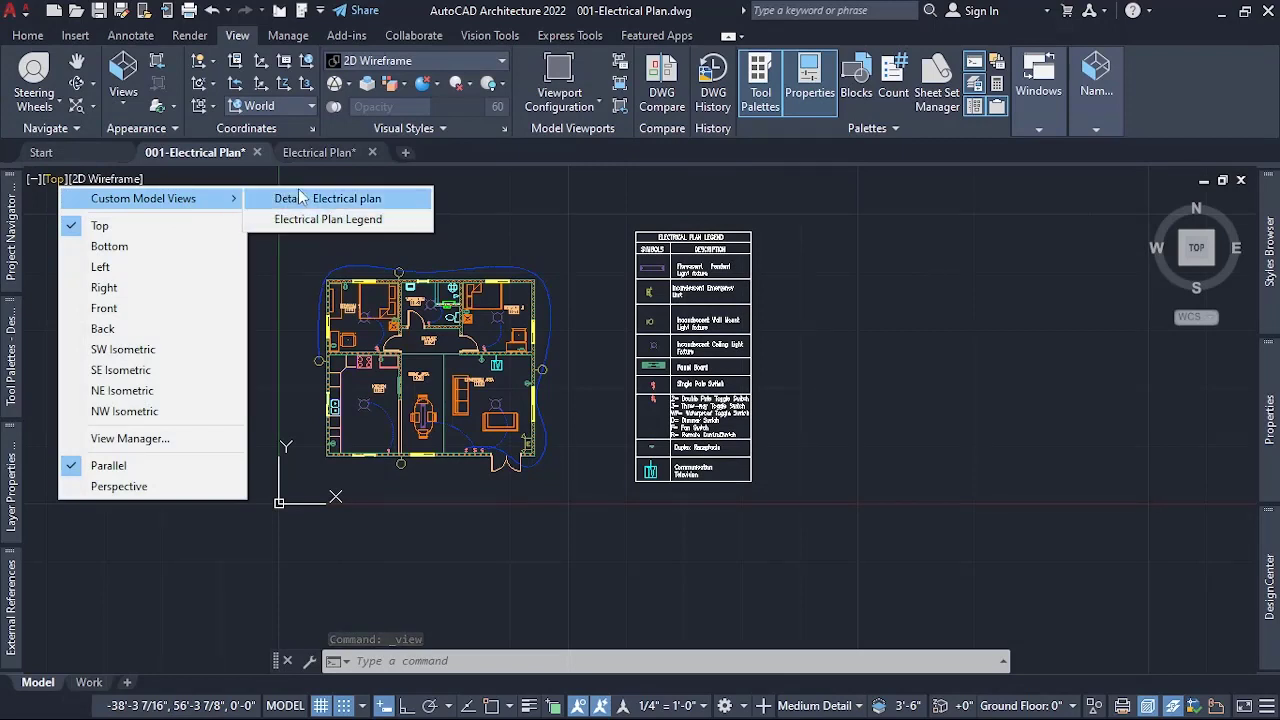
click(375, 199)
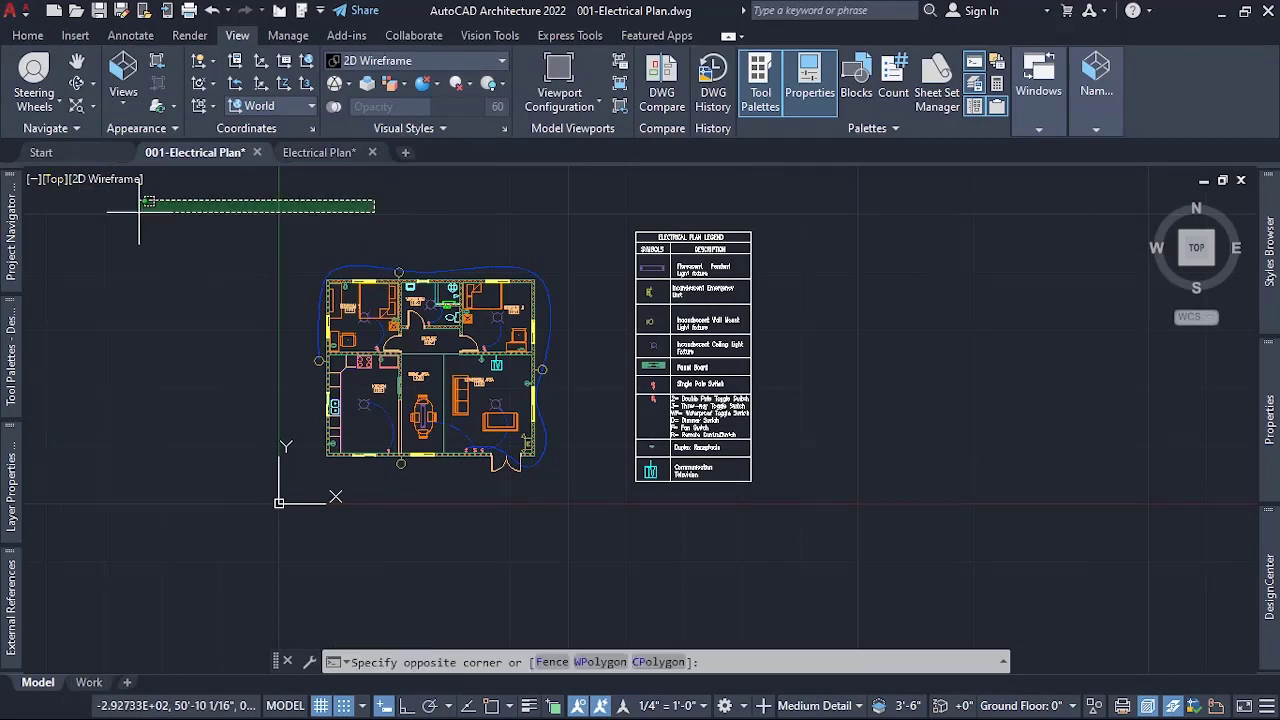
key(Escape)
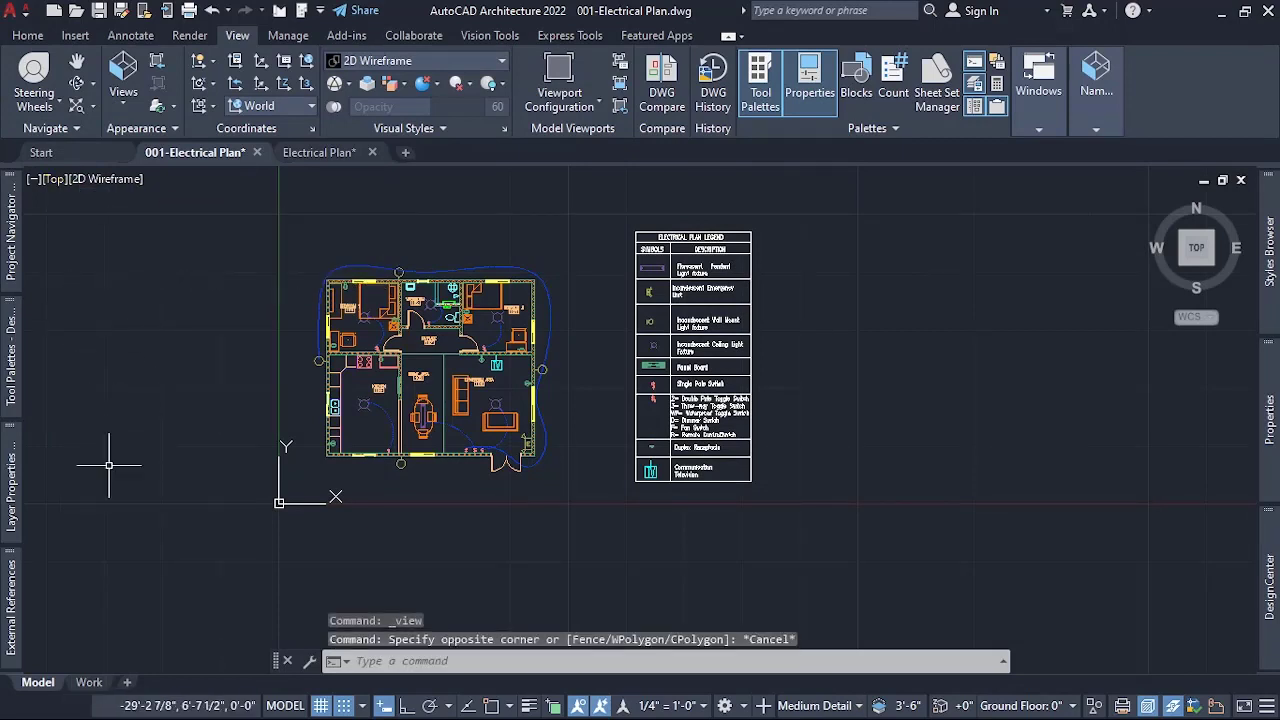
Examine the named views in the project's architectural, details and sectional view drawings, including the elevations and the electrical plan's saved views.
mouse_move(16, 276)
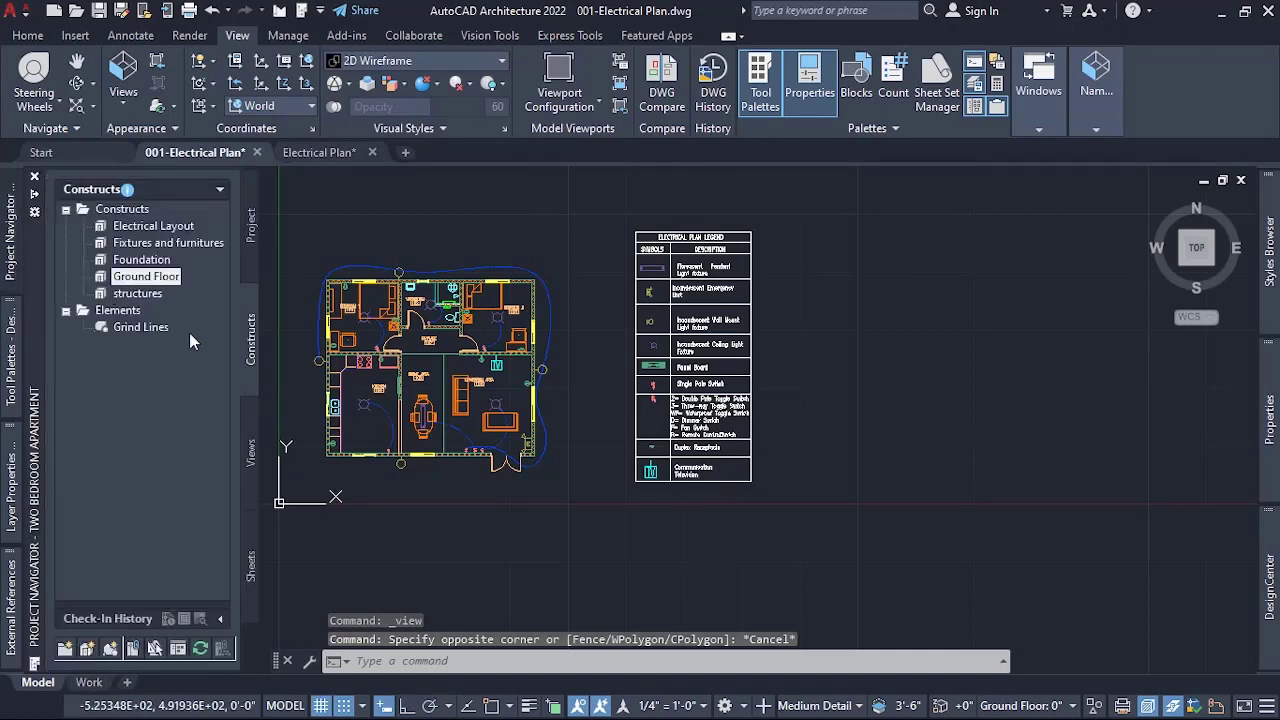
click(251, 445)
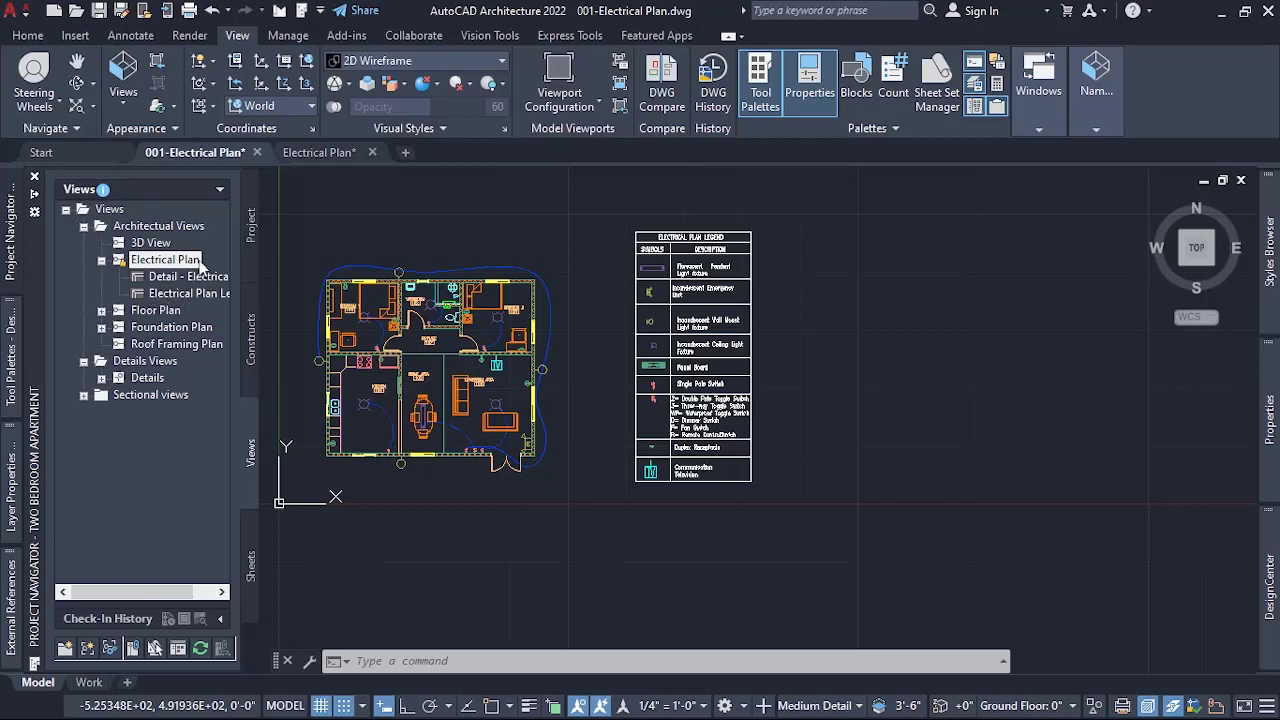
click(102, 310)
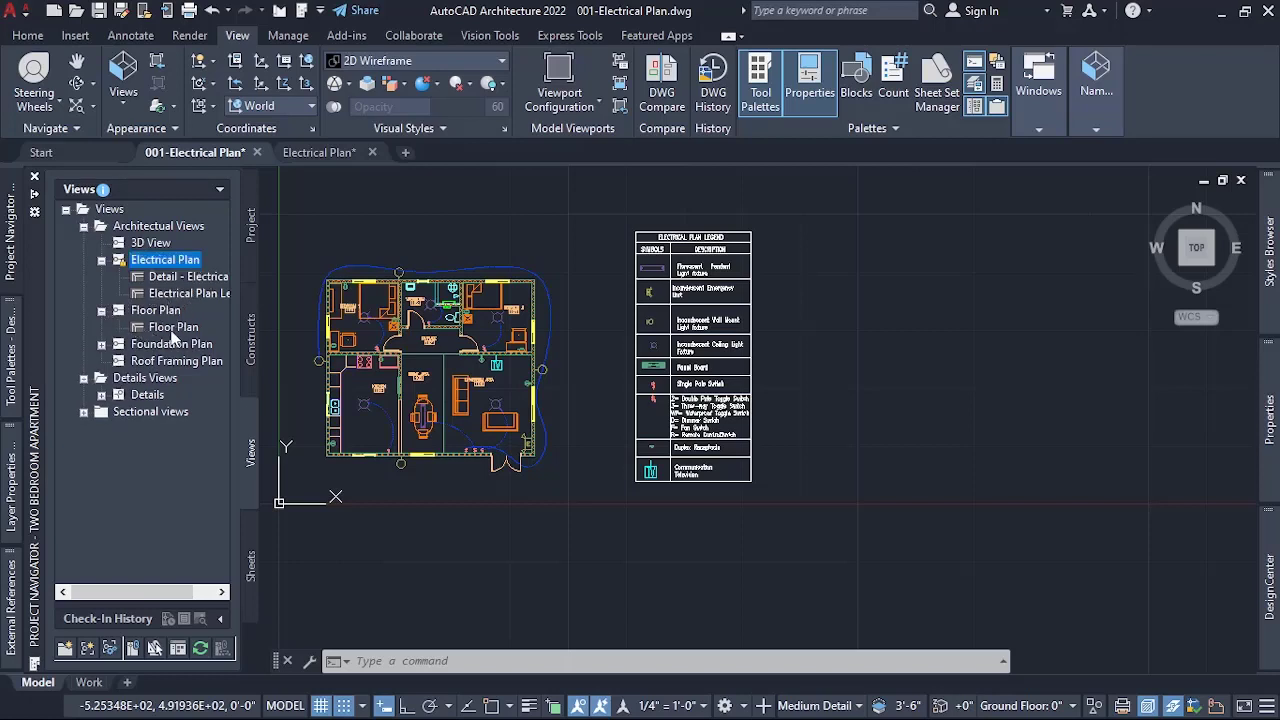
mouse_move(175, 333)
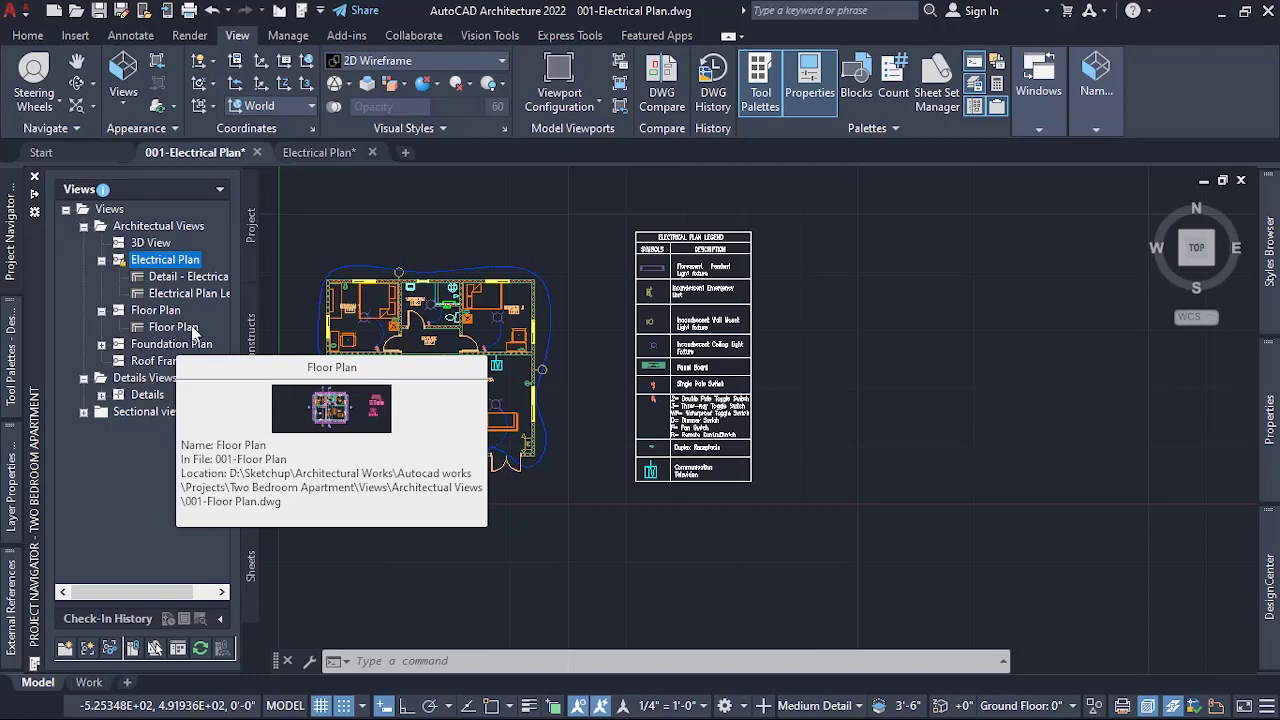
click(102, 345)
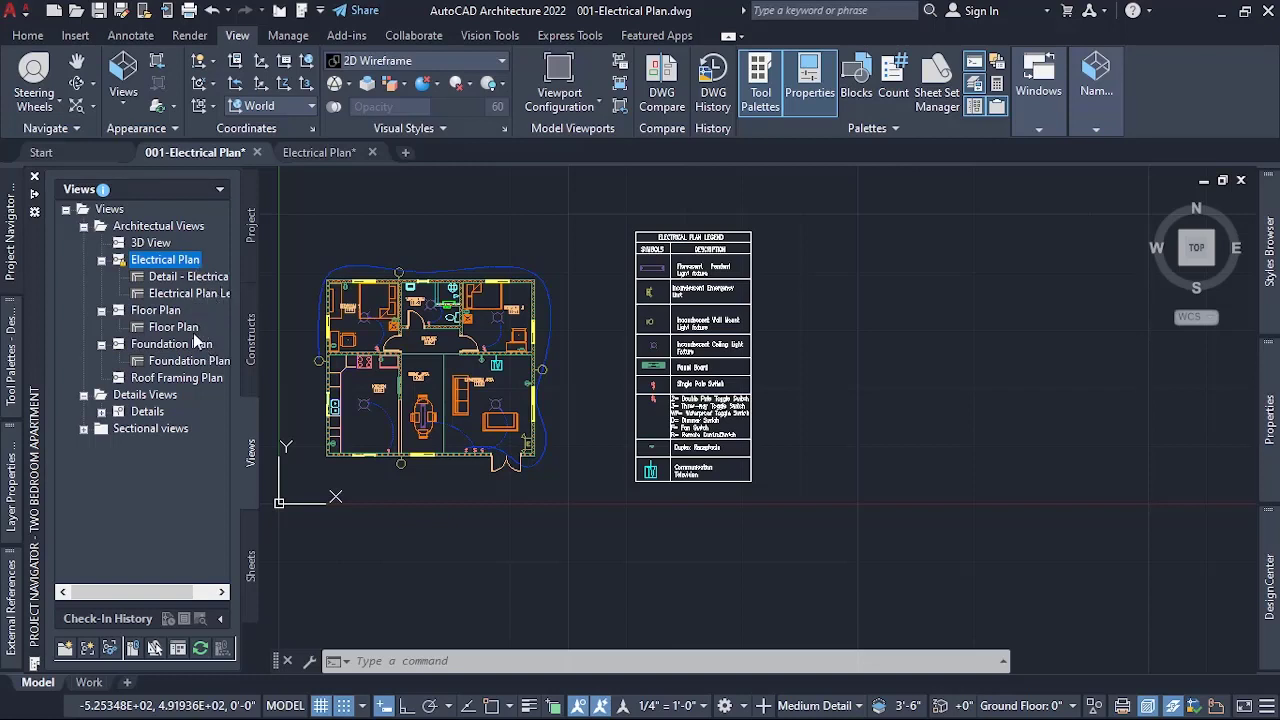
click(102, 412)
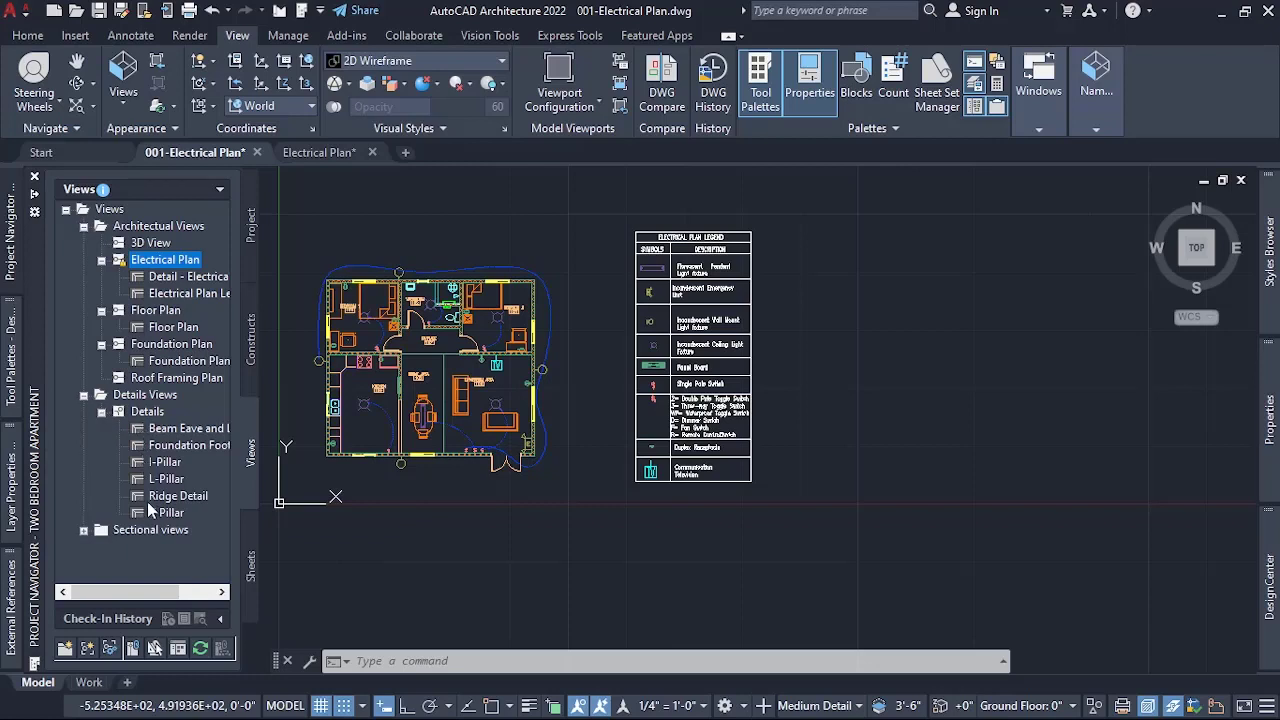
click(84, 531)
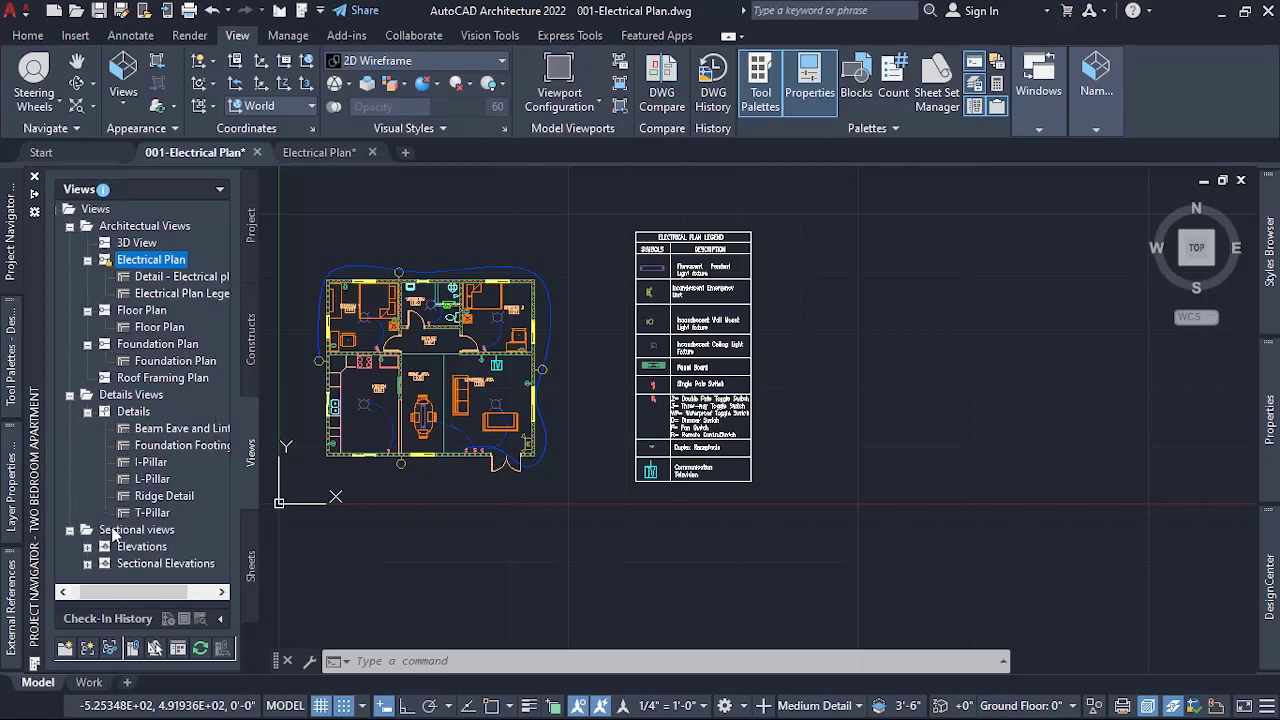
click(87, 548)
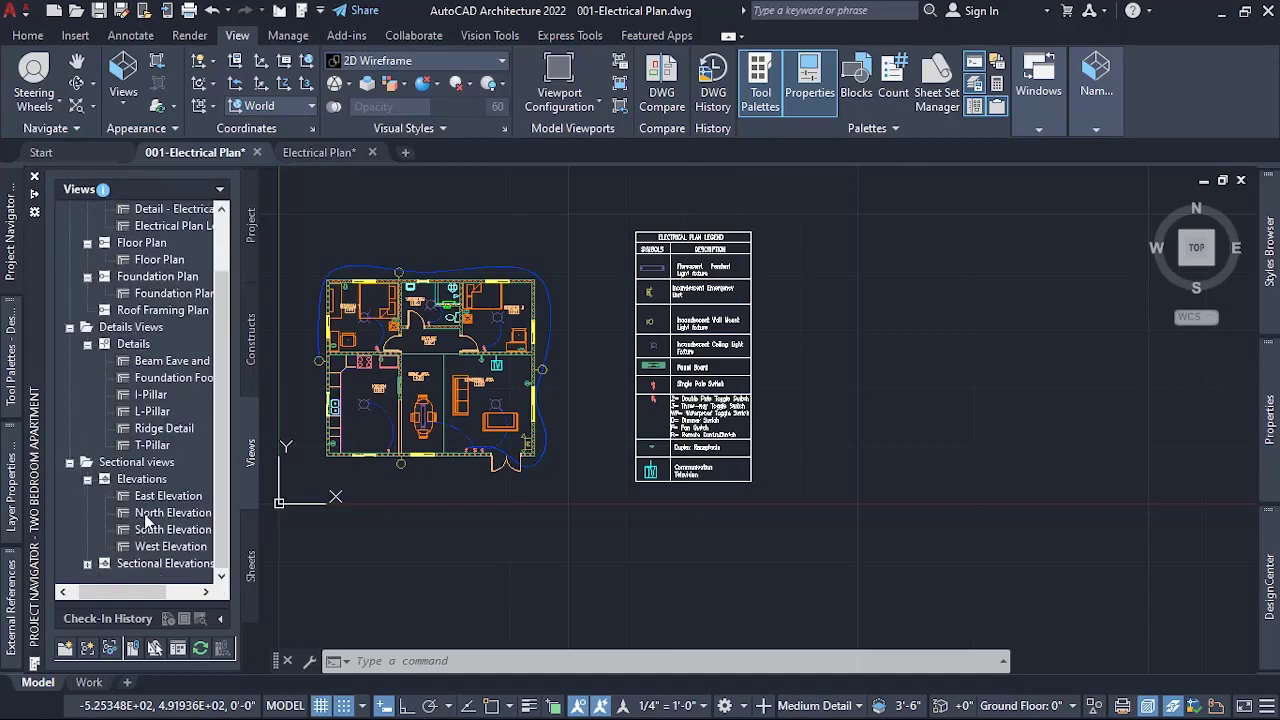
scroll(113, 502, up, 1)
scroll(113, 502, up, 1)
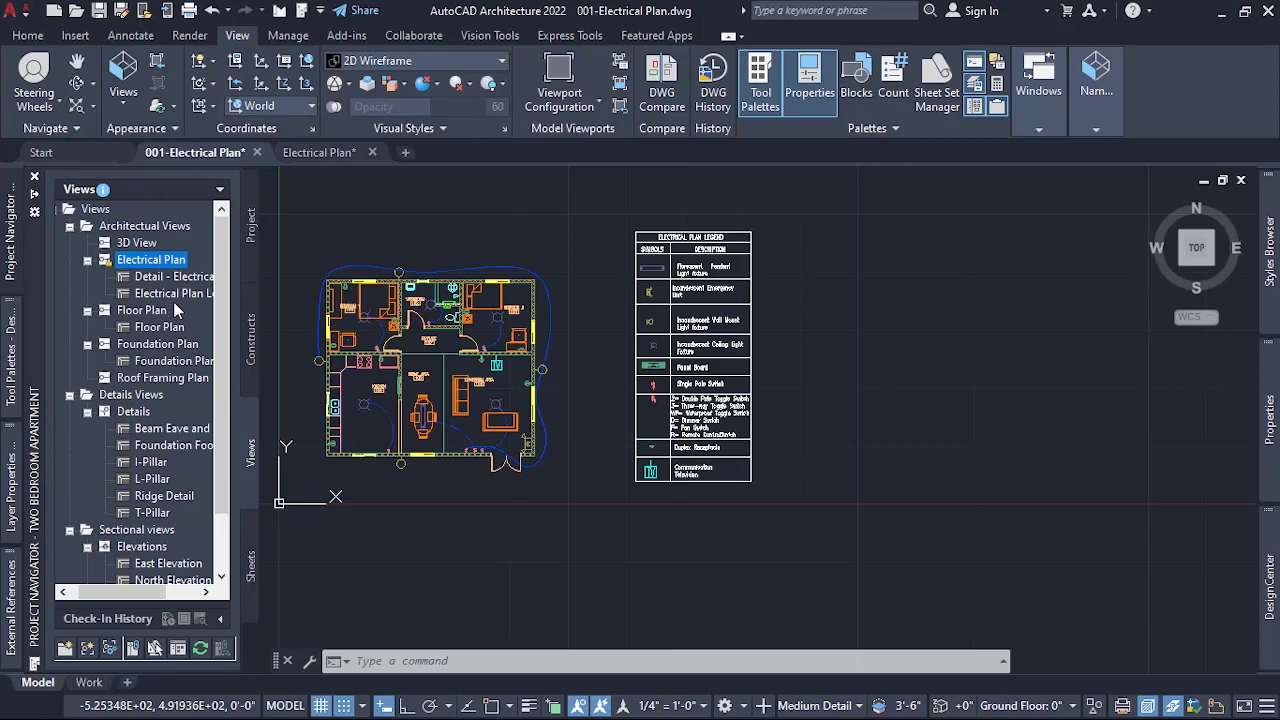
mouse_move(175, 303)
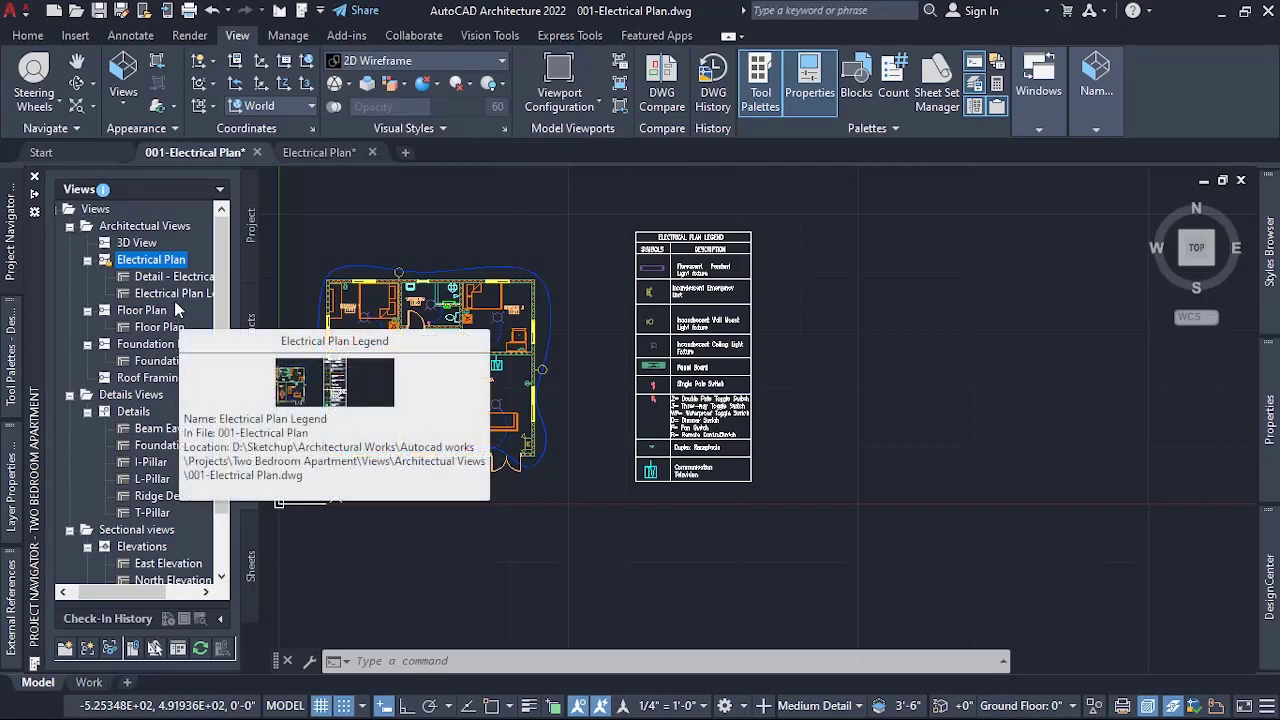